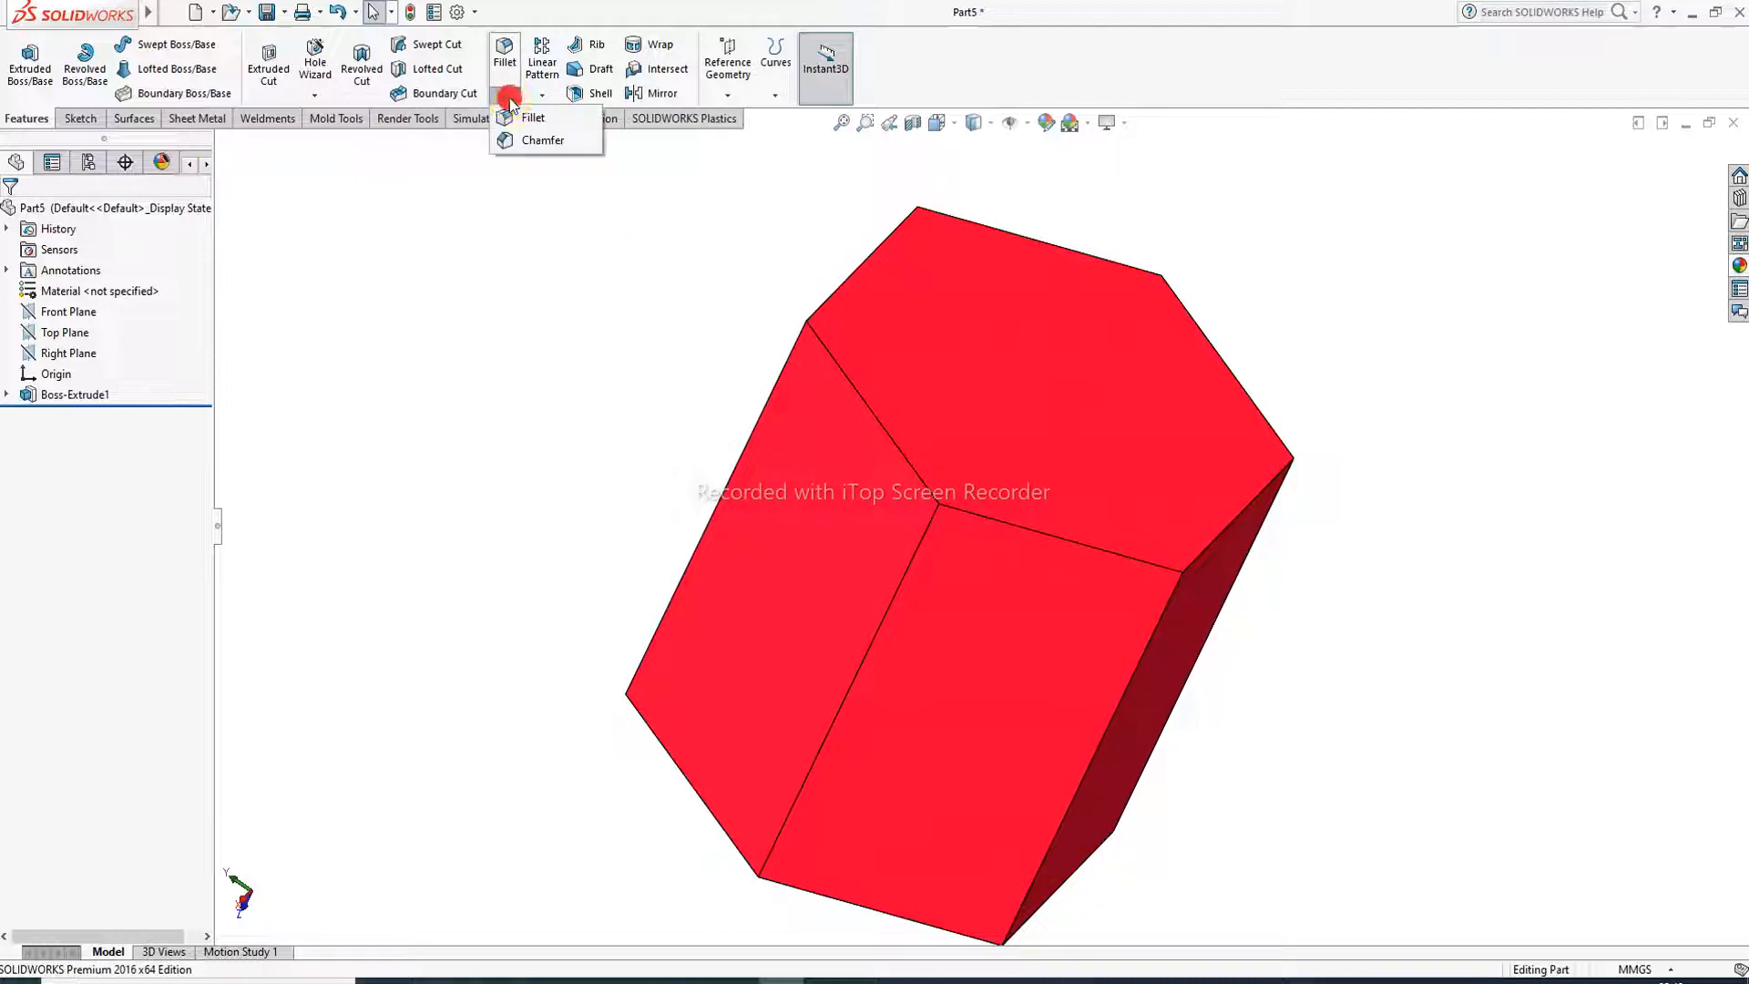
# Chamfer one lengthwise side edge of the hexagonal prism with an angle-distance chamfer of 10 mm at 45 degrees.
pyautogui.click(541, 141)
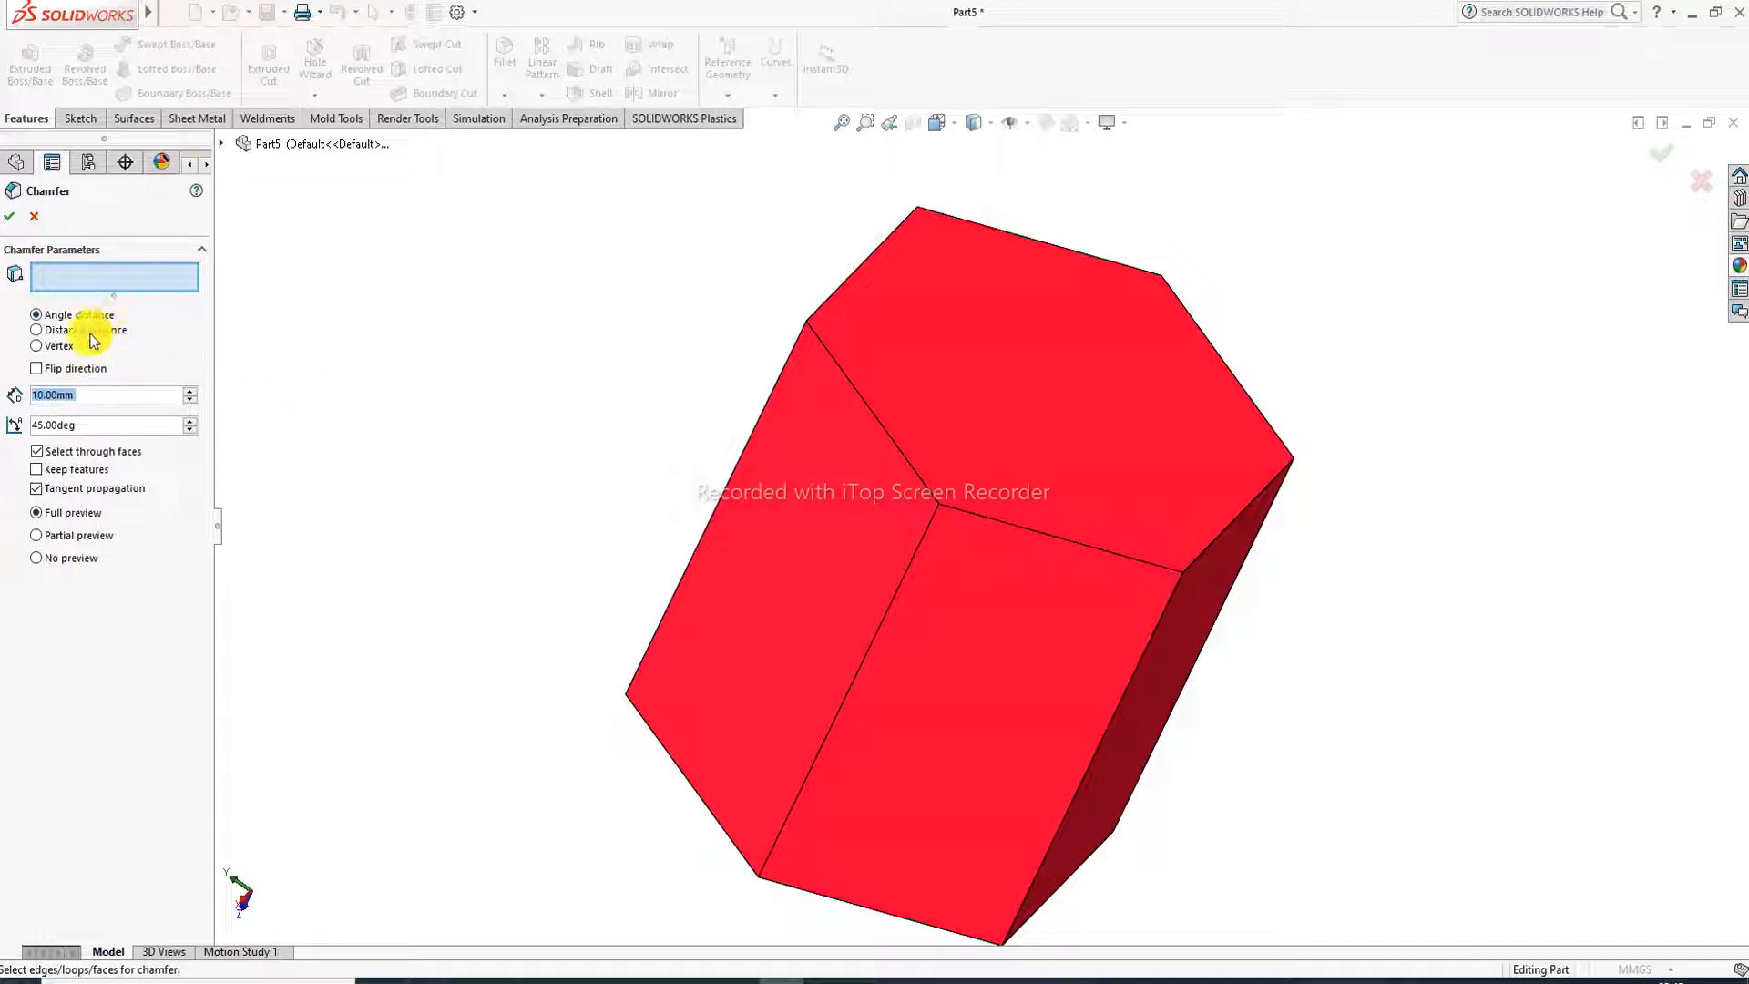
pyautogui.click(63, 329)
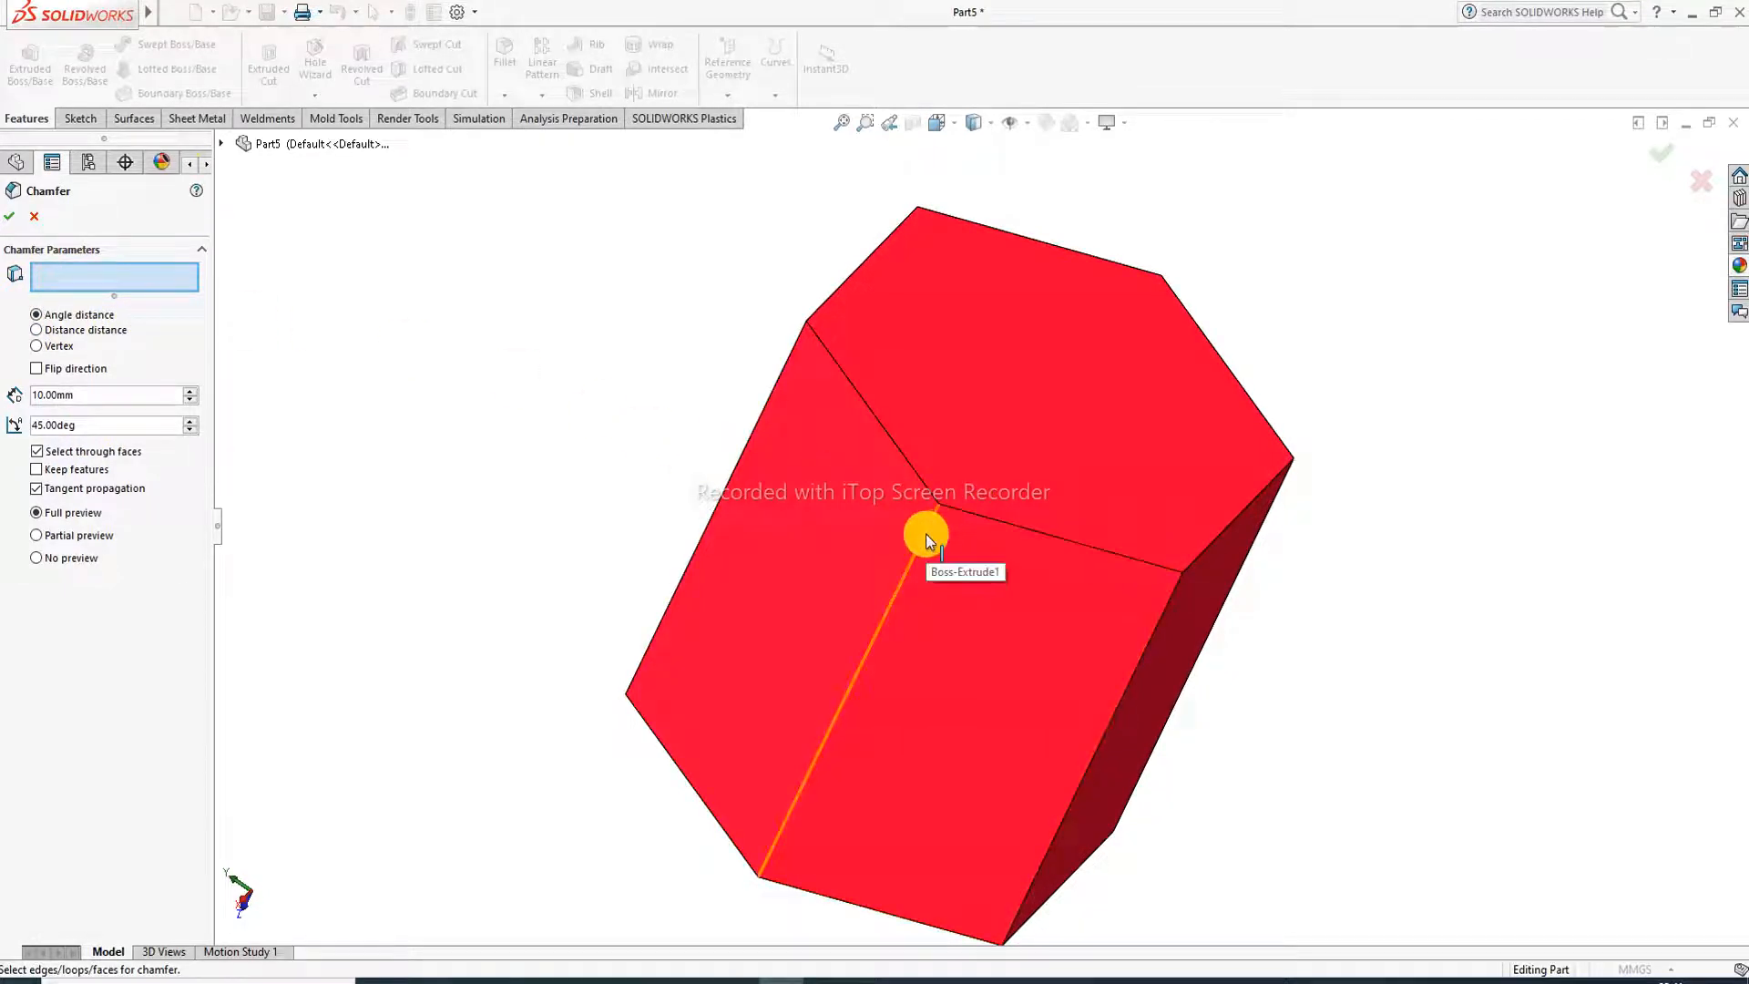
pyautogui.click(882, 622)
pyautogui.moveTo(945, 625); pyautogui.dragTo(828, 418, button='middle')
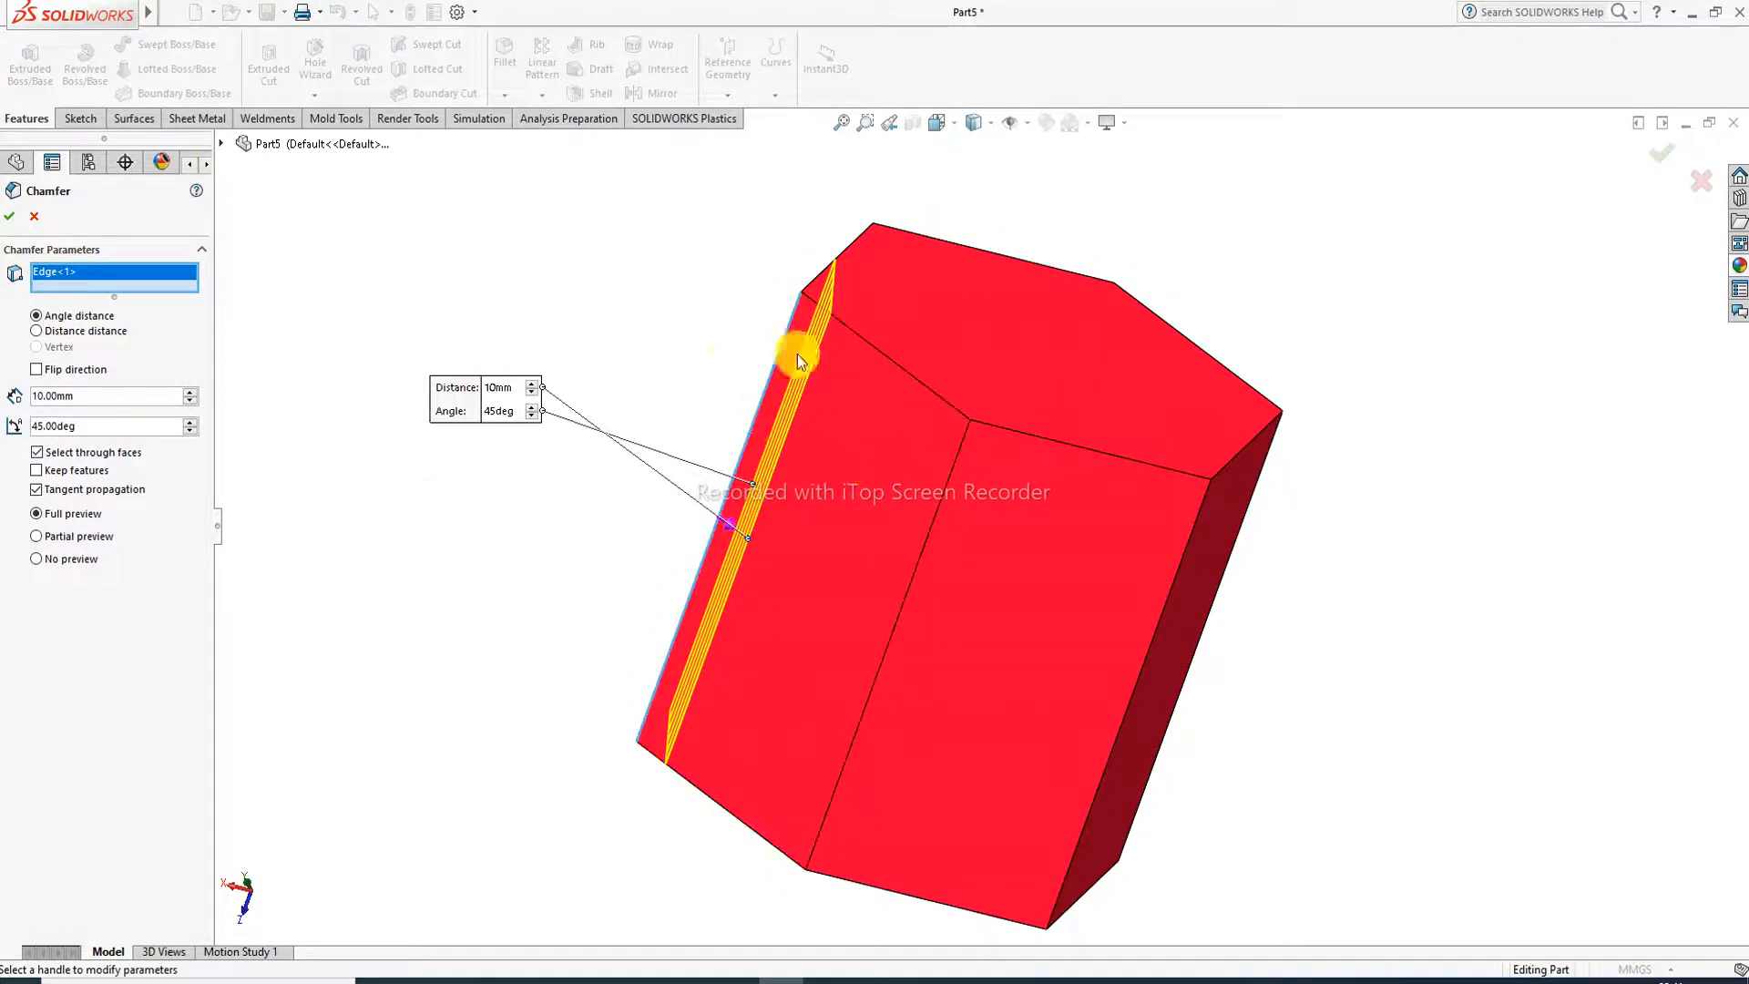
pyautogui.moveTo(801, 344); pyautogui.dragTo(862, 421, button='middle')
pyautogui.moveTo(1136, 336)
pyautogui.mouseDown(button='middle')
pyautogui.moveTo(1249, 269)
pyautogui.moveTo(1019, 332)
pyautogui.moveTo(1000, 260)
pyautogui.moveTo(992, 316)
pyautogui.moveTo(1026, 351)
pyautogui.mouseUp(button='middle')
pyautogui.moveTo(889, 483); pyautogui.dragTo(847, 394, button='middle')
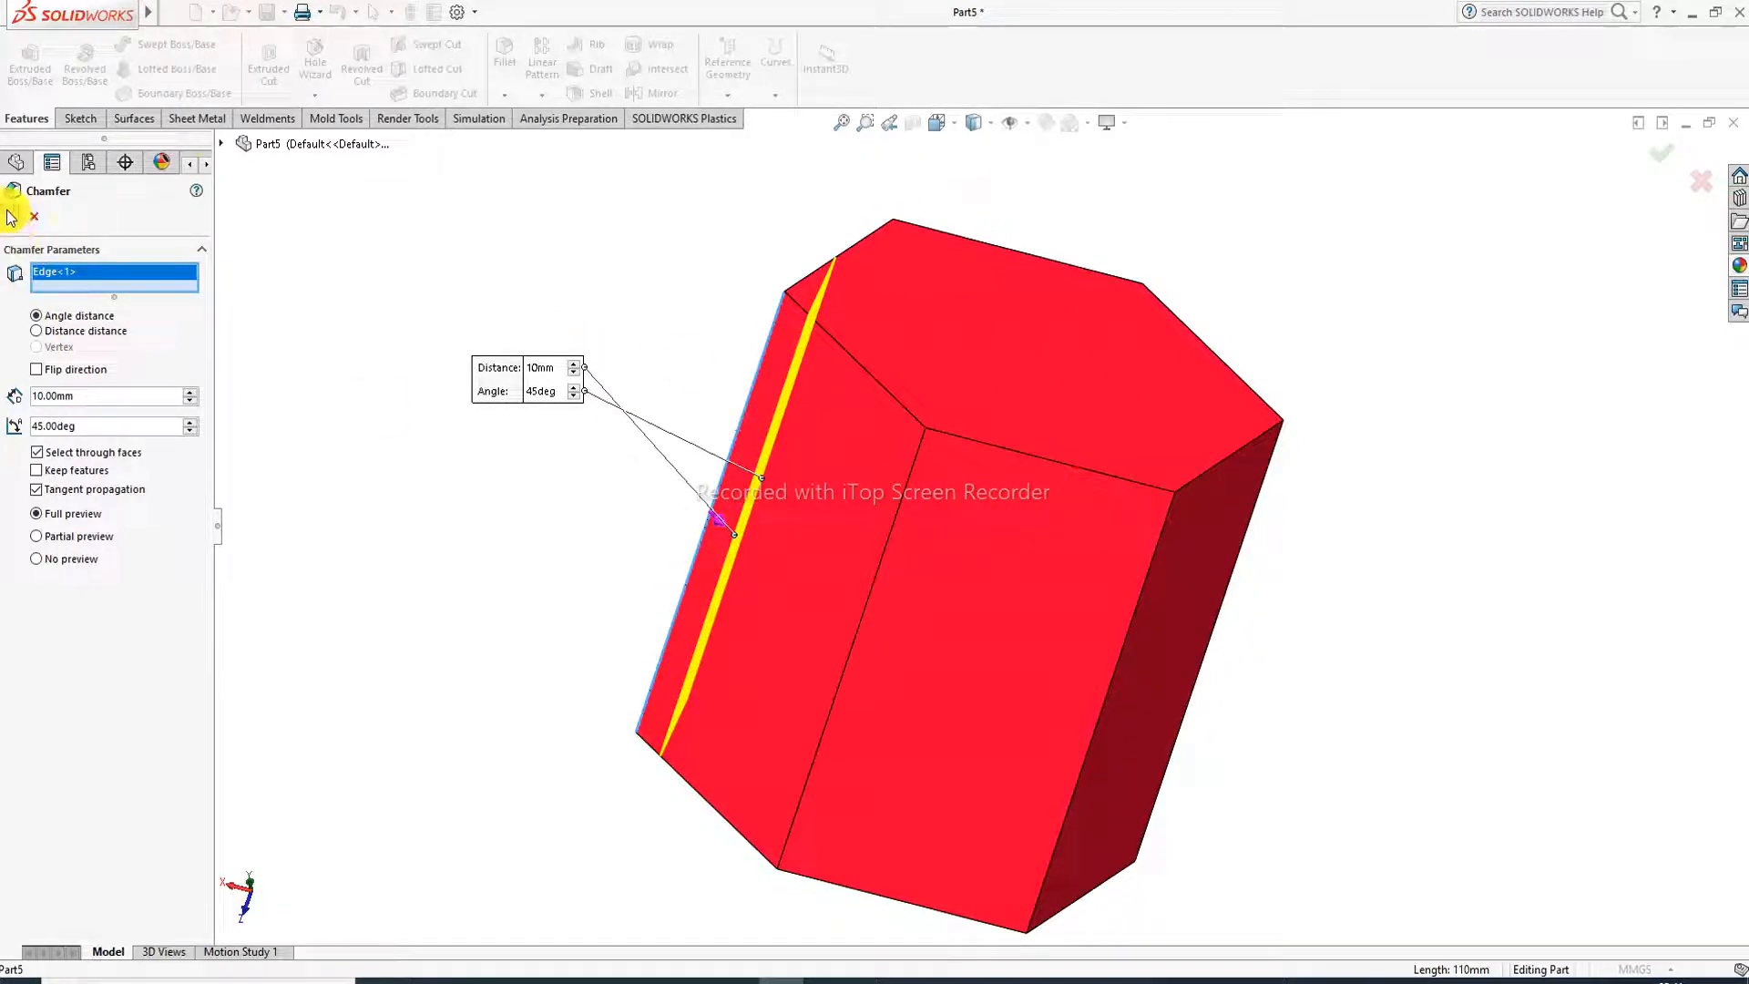
pyautogui.click(11, 216)
pyautogui.moveTo(917, 270); pyautogui.dragTo(987, 434, button='middle')
pyautogui.click(899, 465)
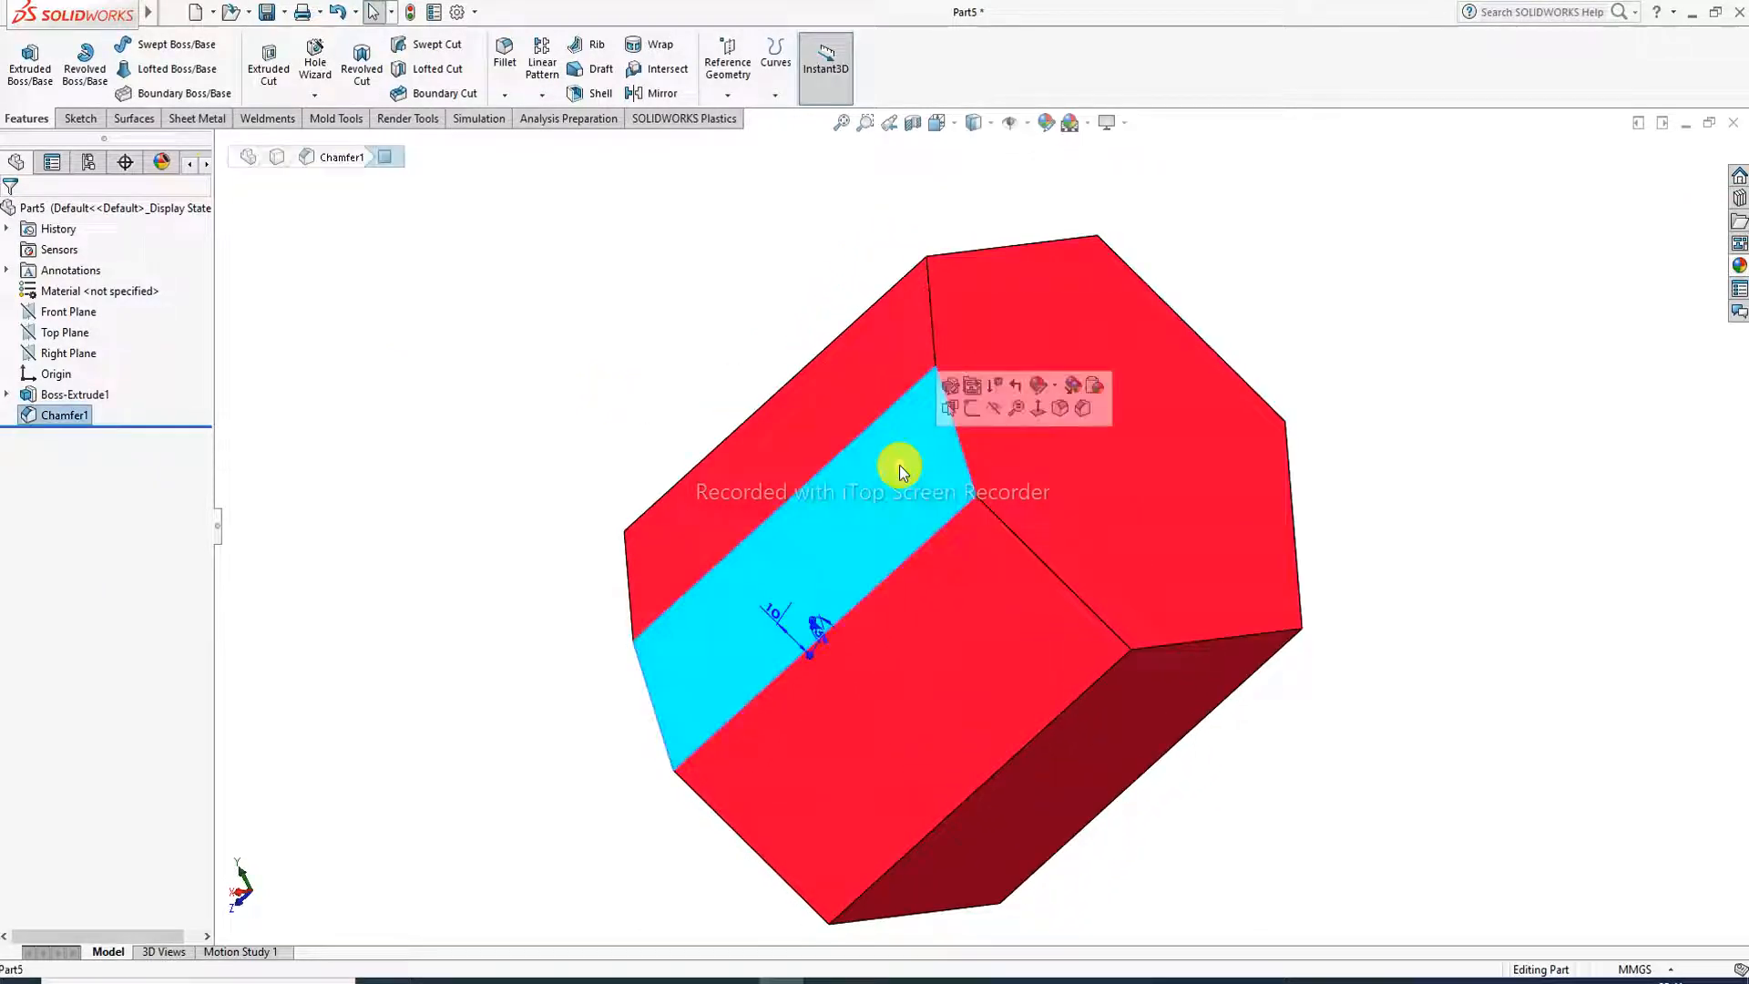
pyautogui.moveTo(917, 571); pyautogui.dragTo(854, 406, button='middle')
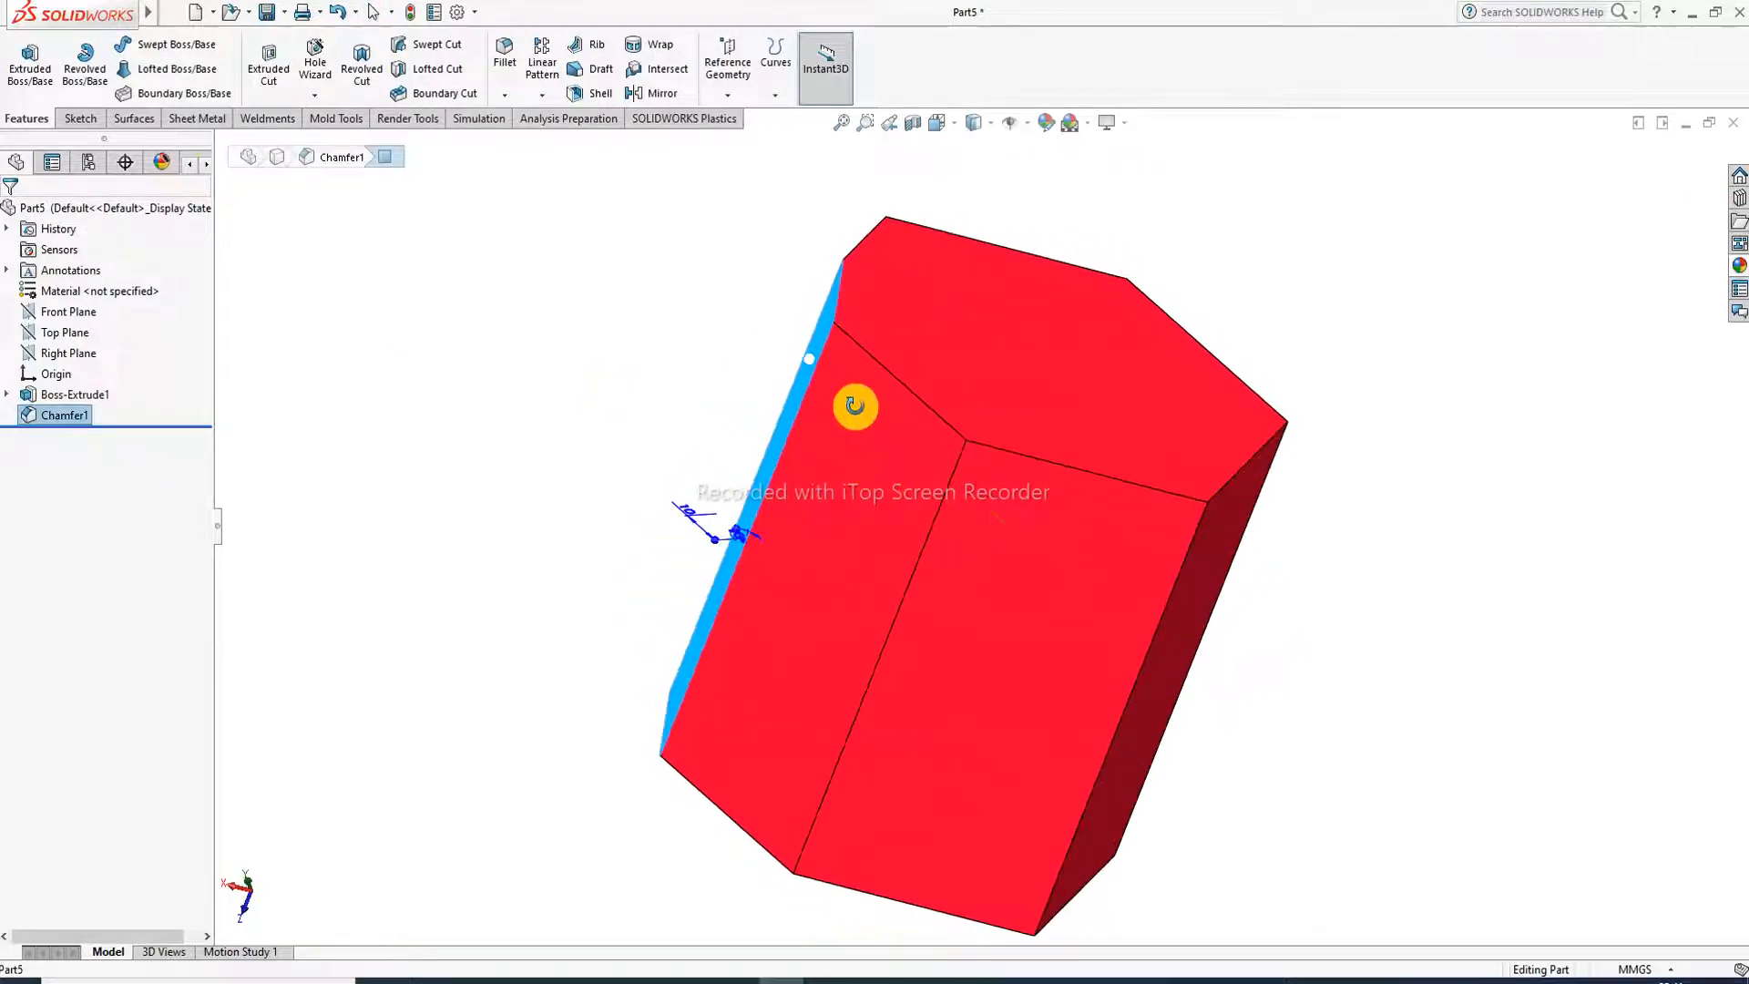
pyautogui.click(375, 367)
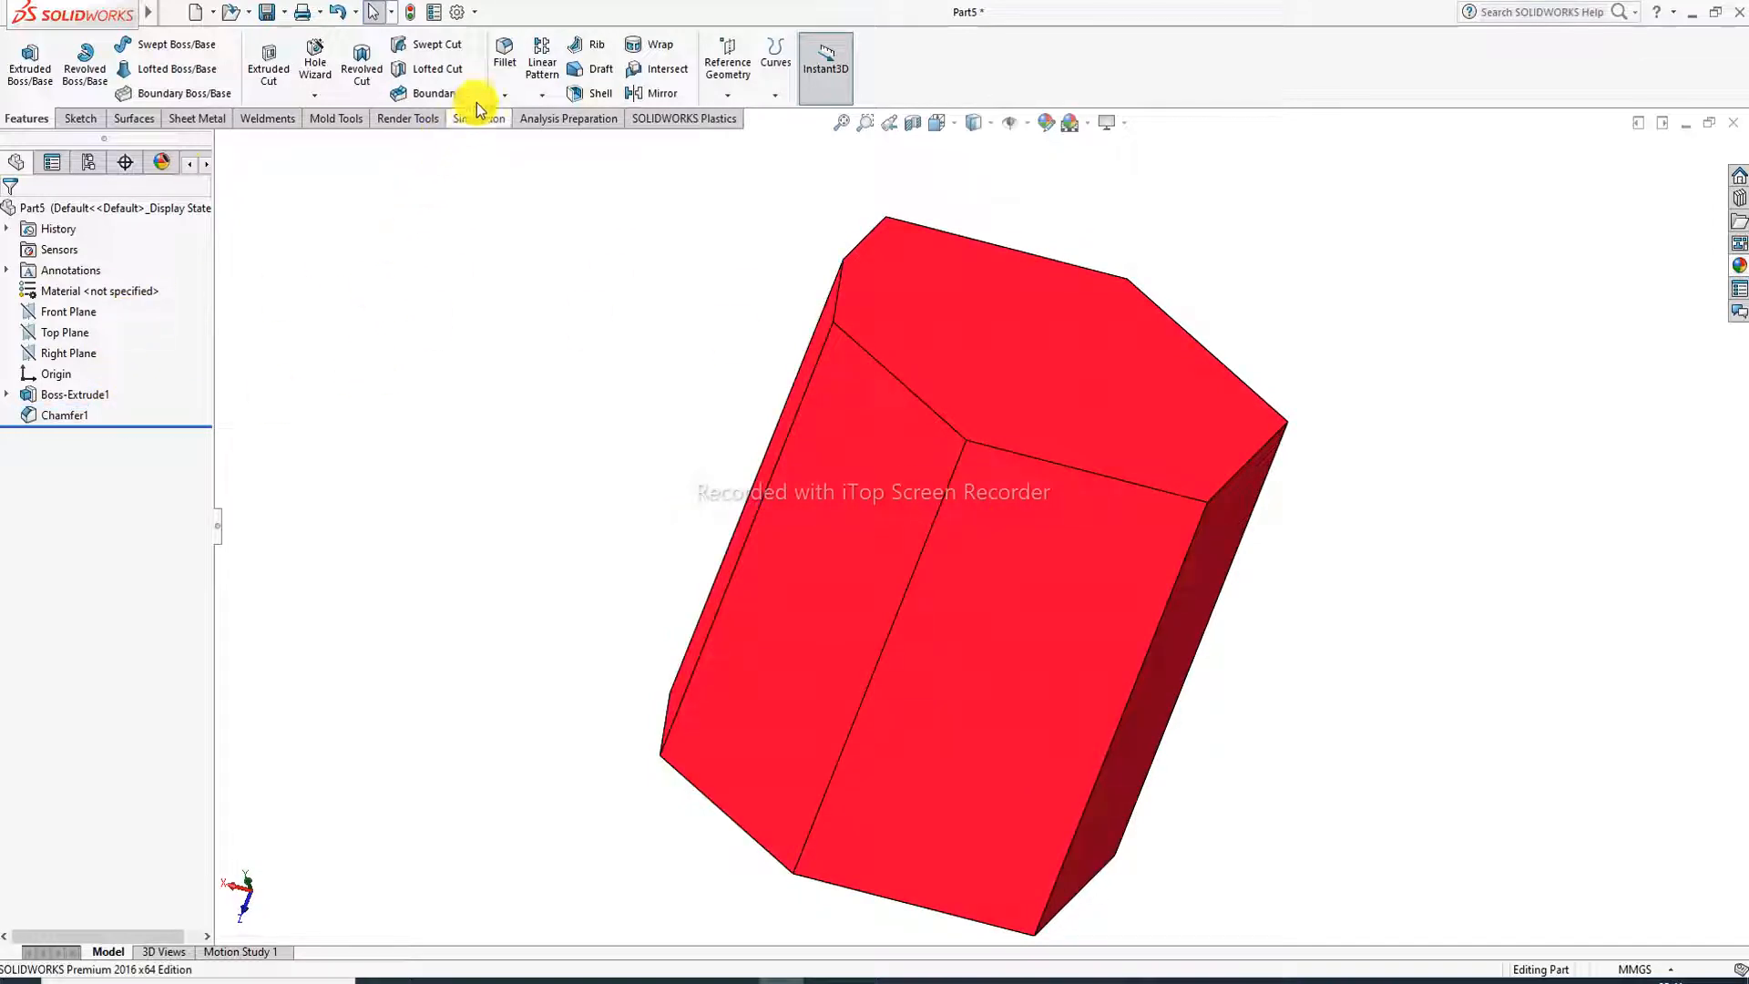
# Start an angle-distance chamfer on the lengthwise edge next to the chamfered one with a distance of 20 mm.
pyautogui.click(507, 94)
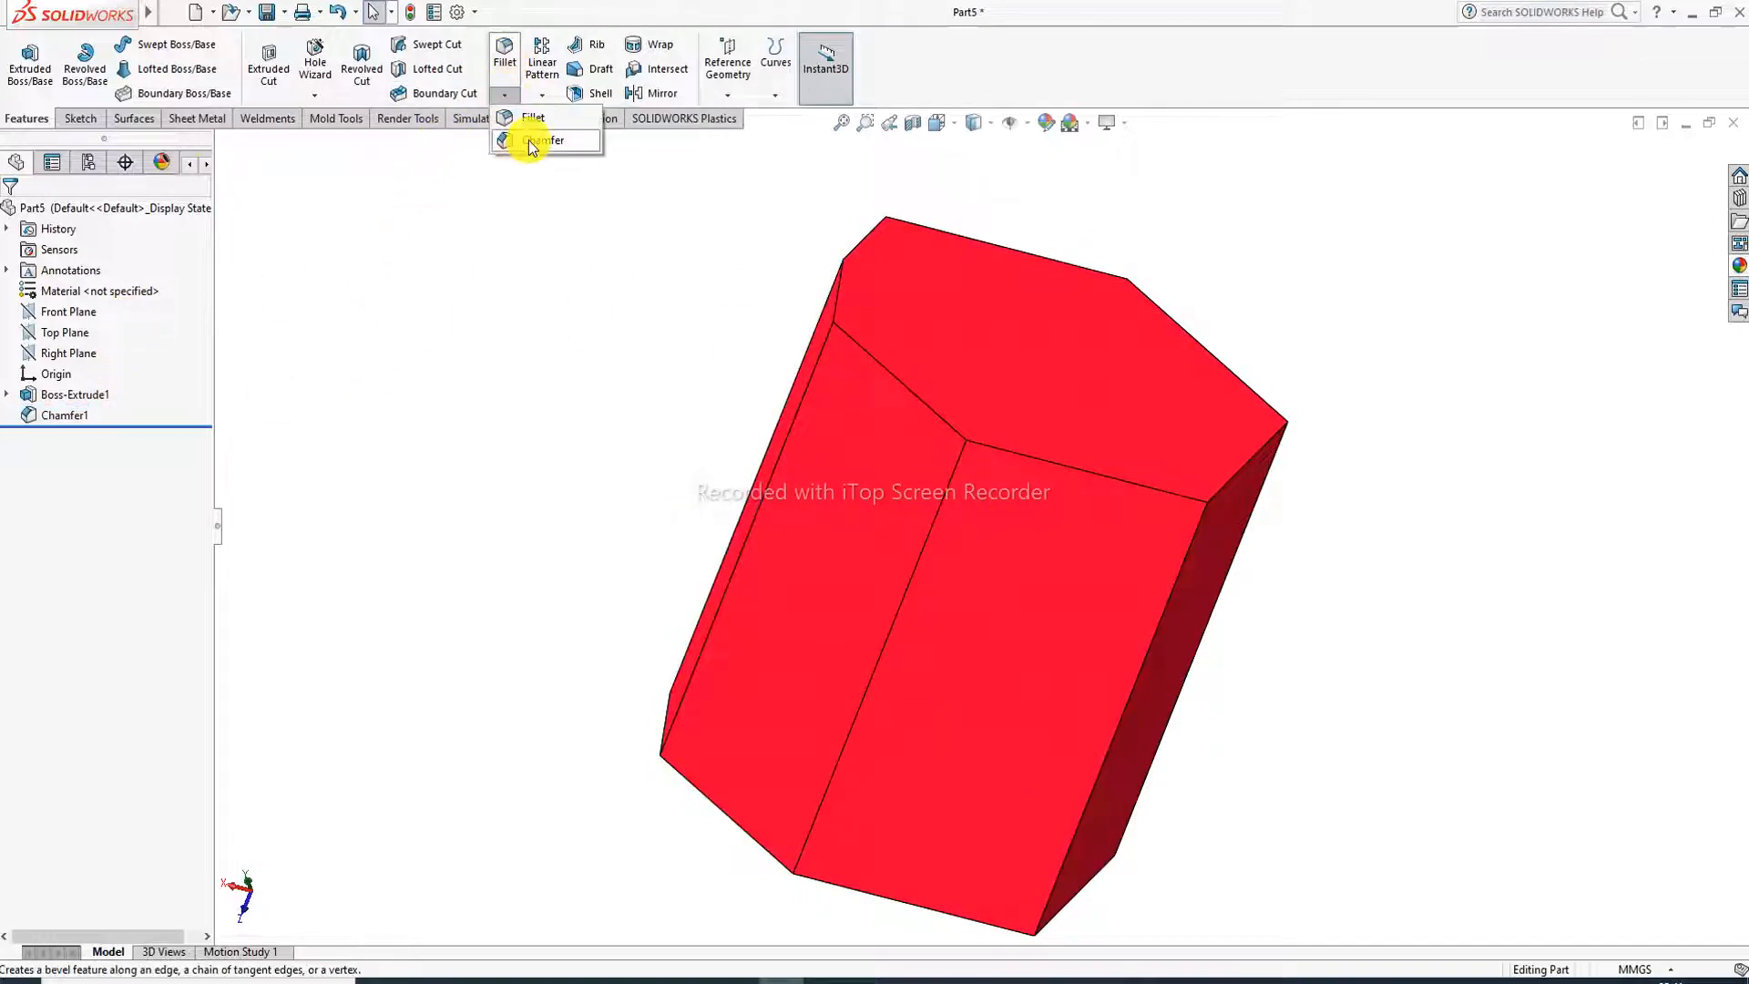
pyautogui.click(514, 141)
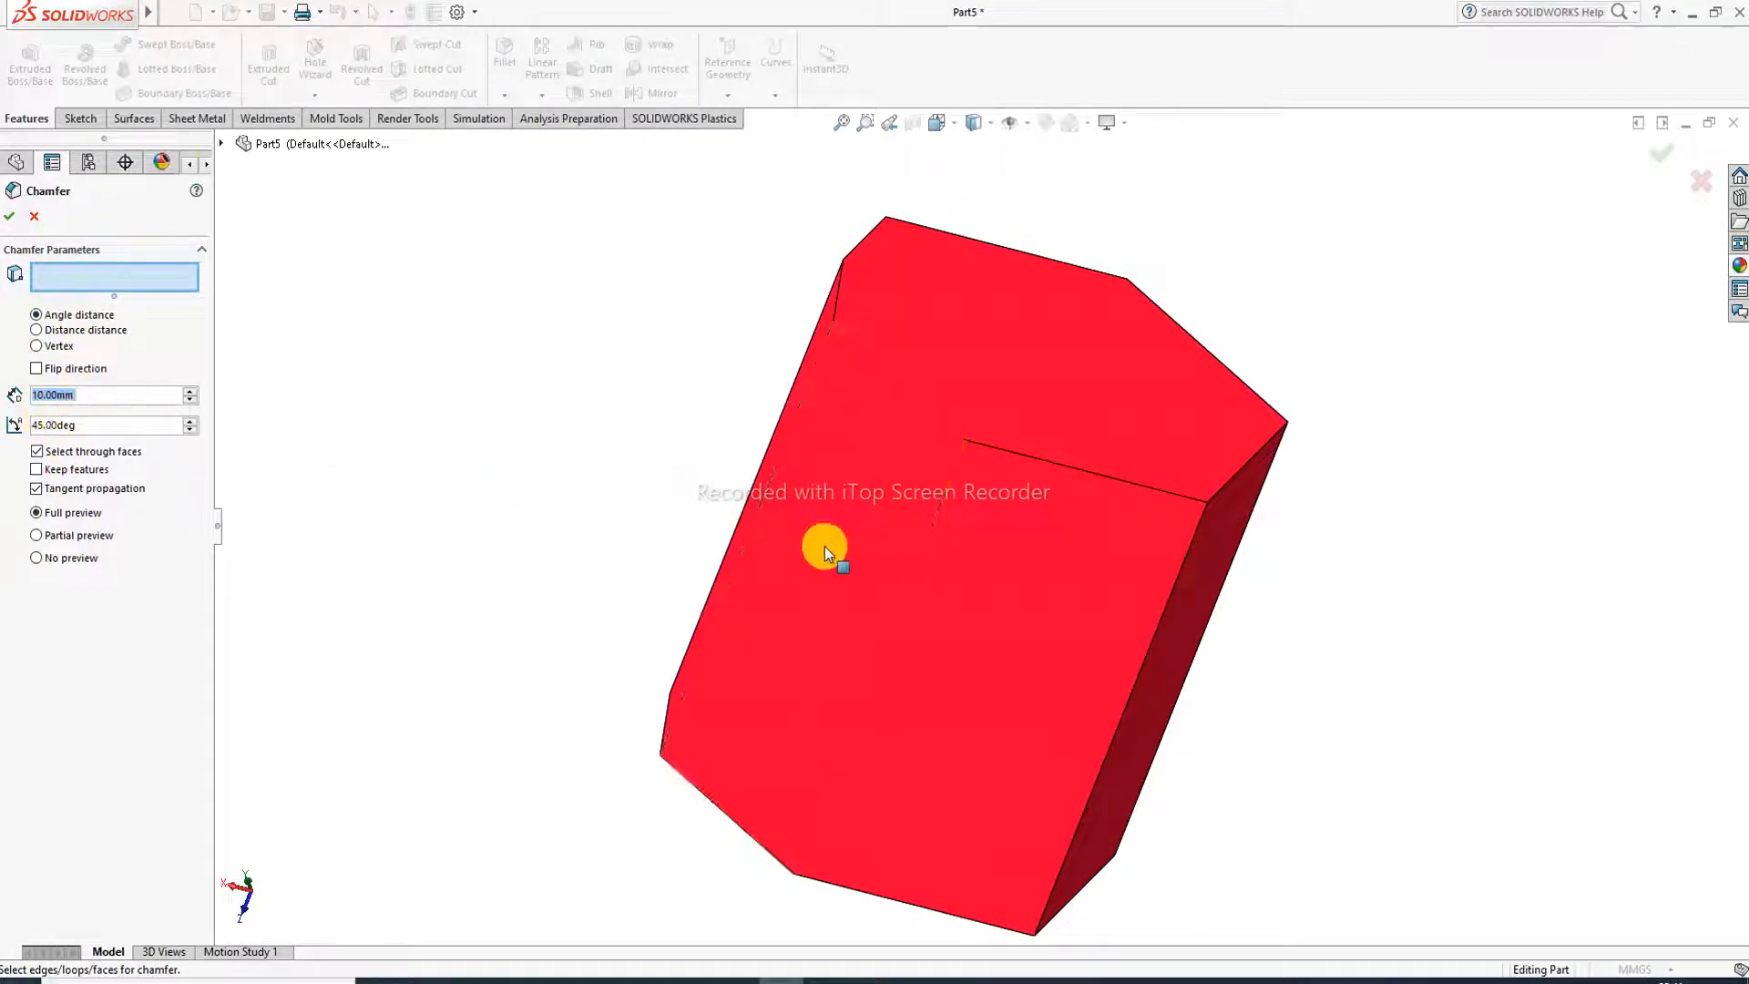
pyautogui.click(929, 525)
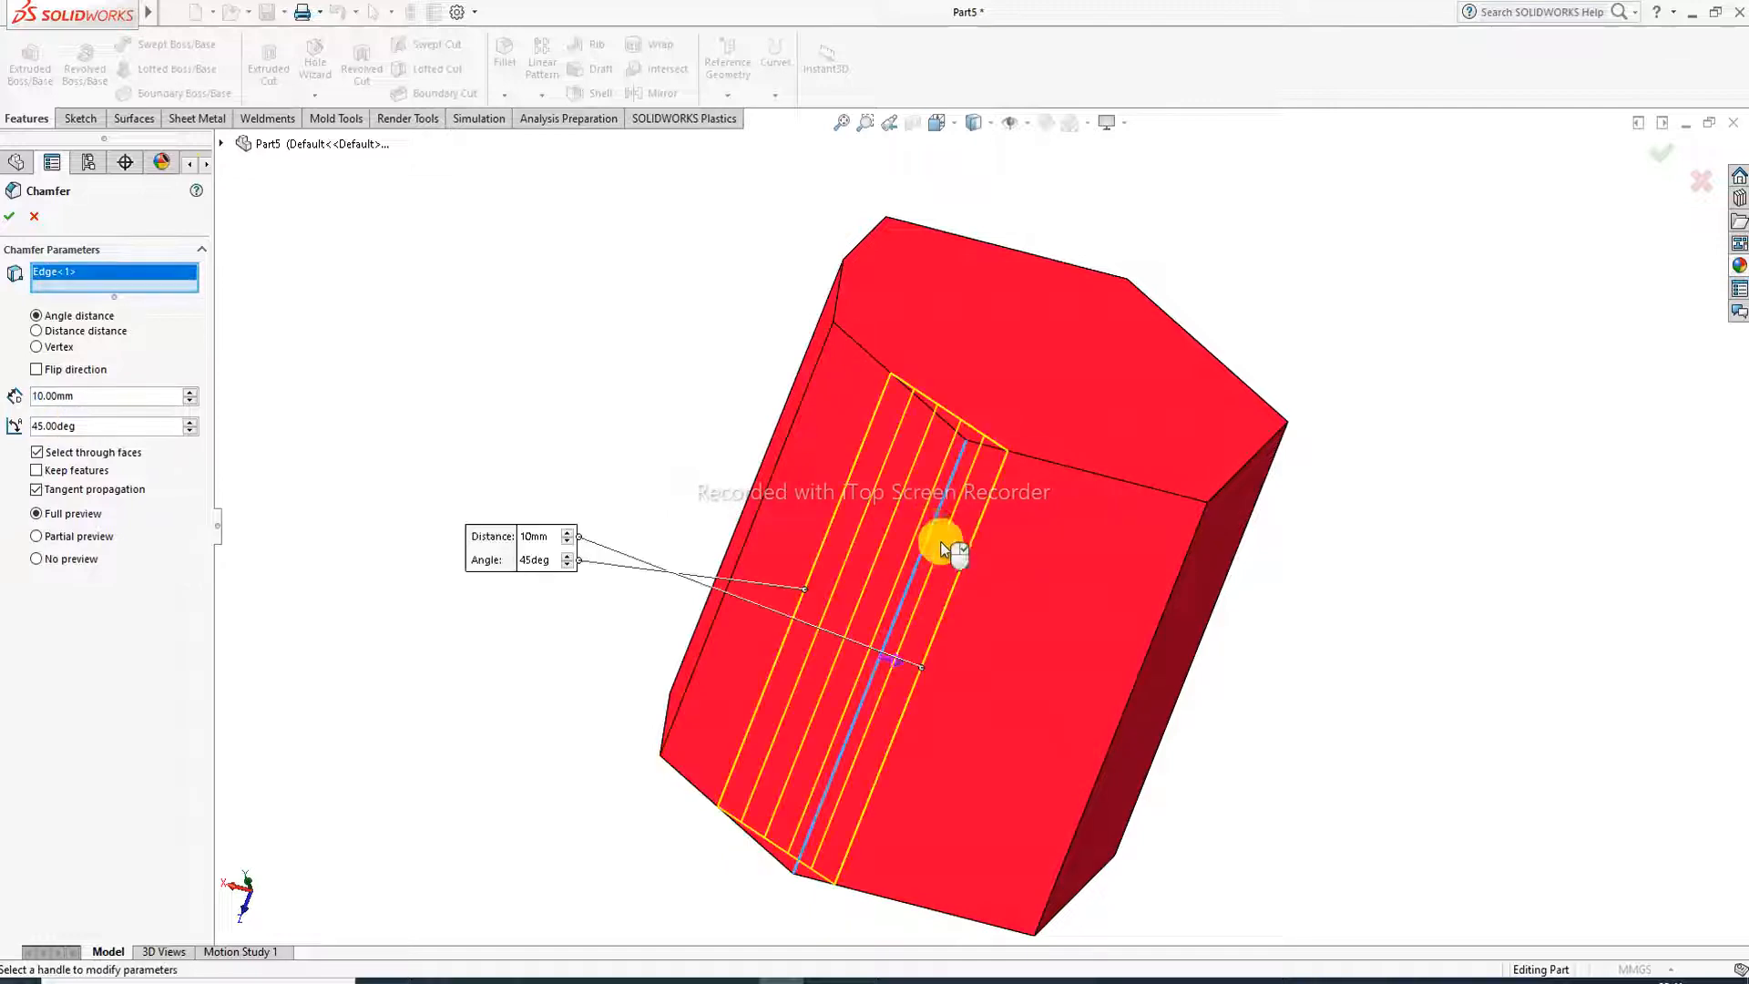
pyautogui.moveTo(956, 586); pyautogui.dragTo(855, 458, button='middle')
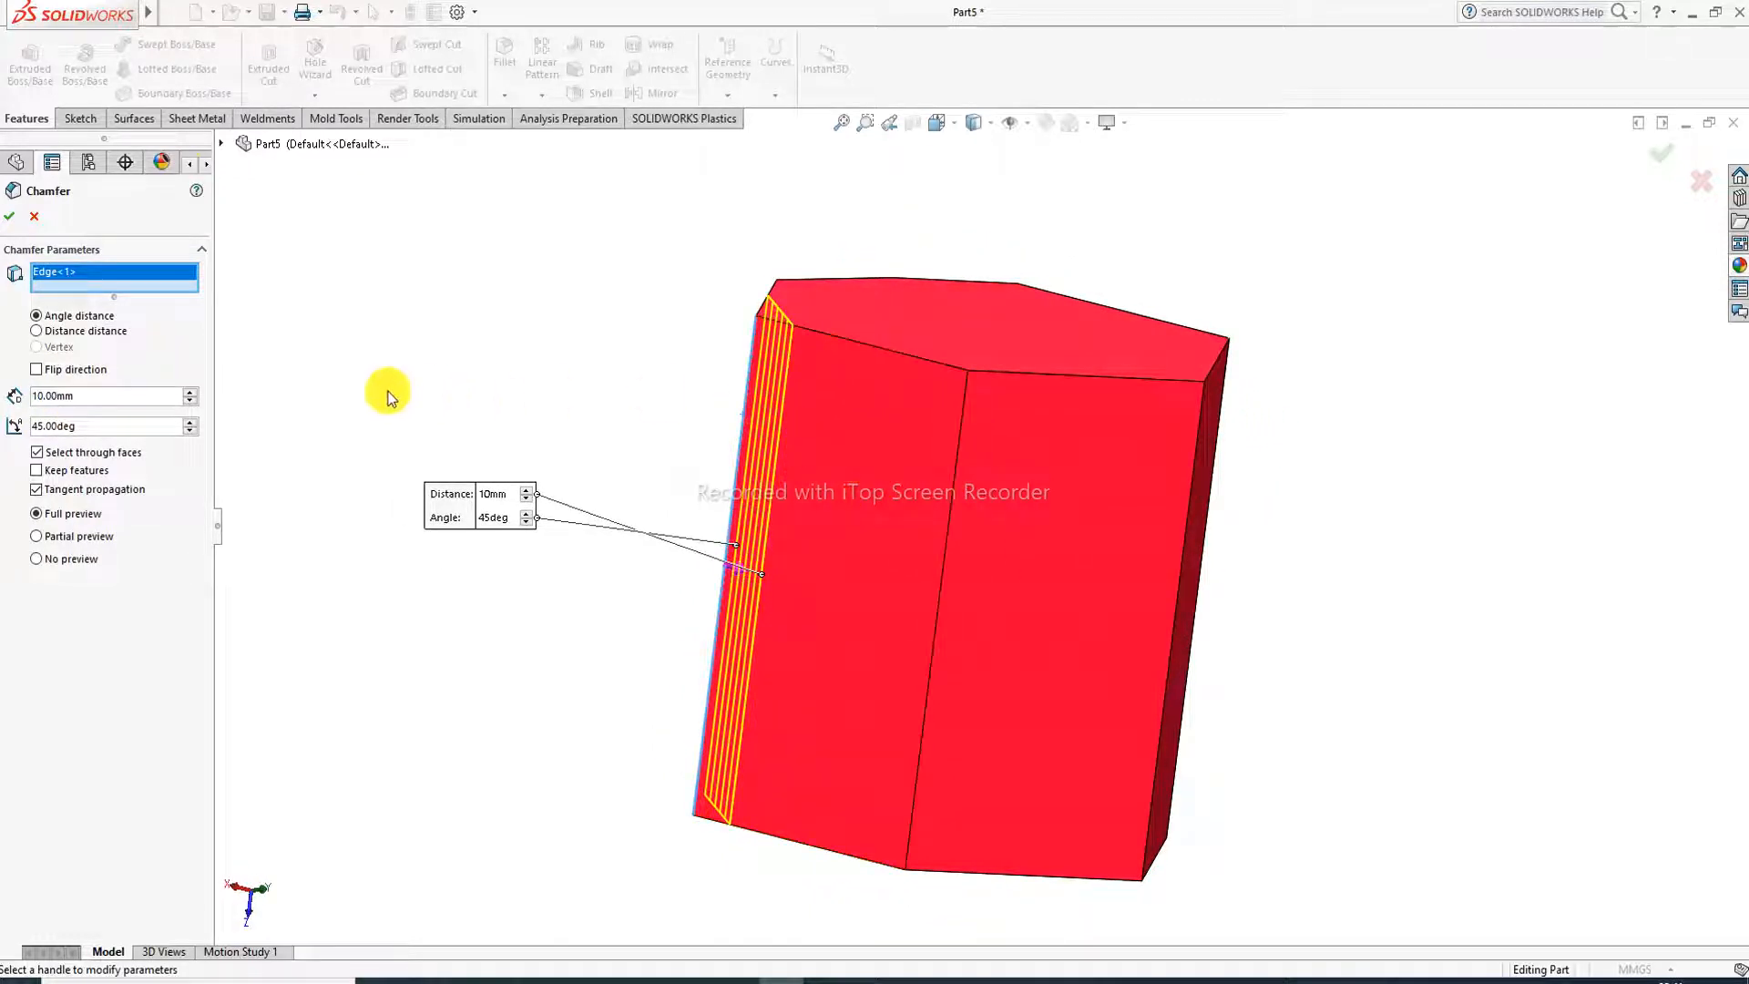
pyautogui.click(194, 391)
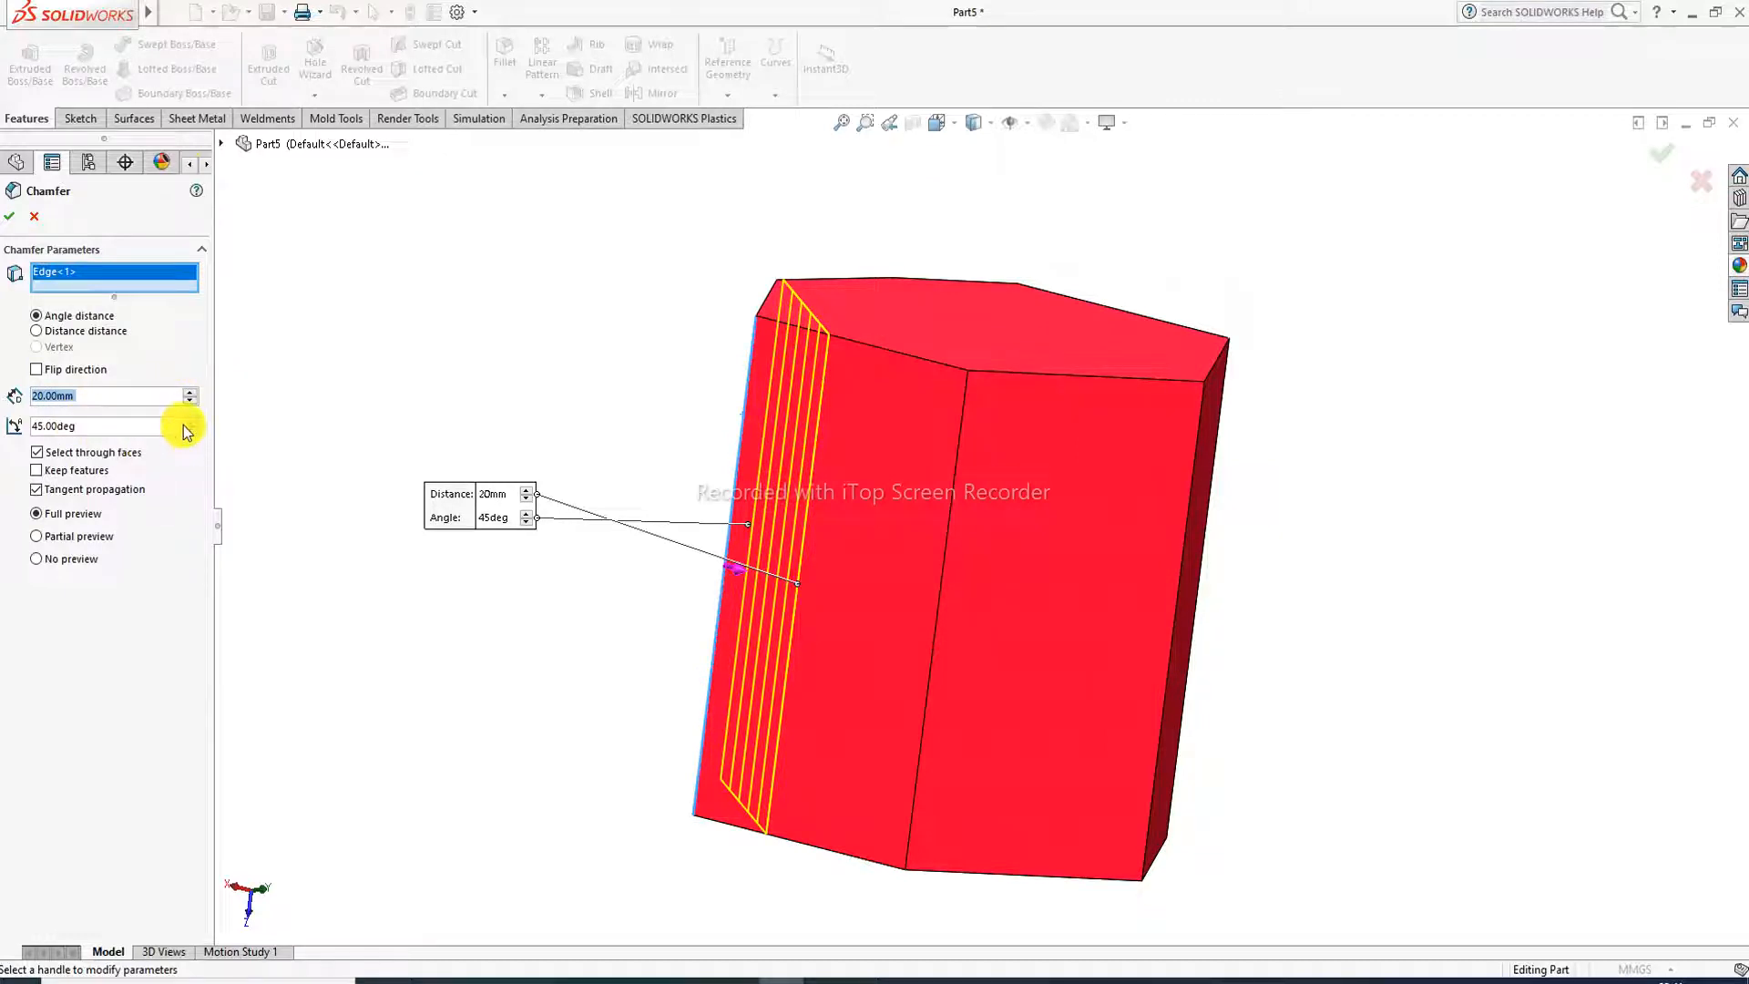
# Raise the angle of the second edge's chamfer to 50 degrees.
pyautogui.click(189, 422)
pyautogui.click(188, 422)
pyautogui.click(188, 422)
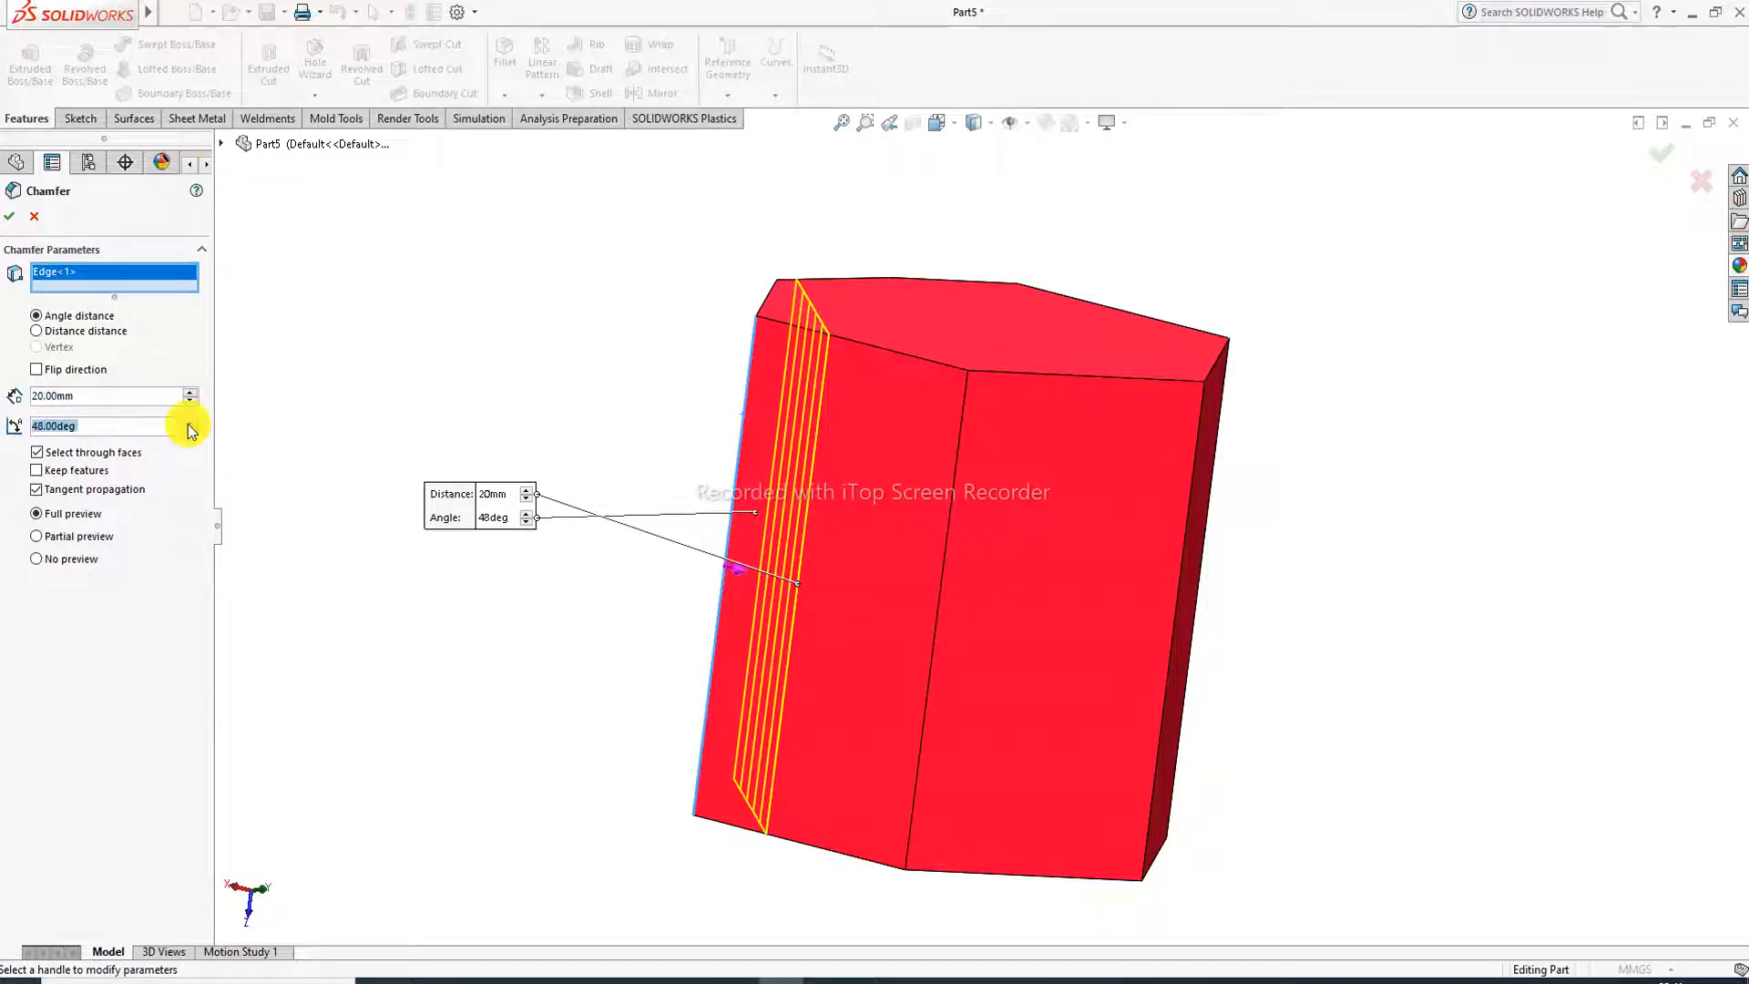
pyautogui.click(188, 421)
pyautogui.click(189, 422)
pyautogui.moveTo(986, 386); pyautogui.dragTo(992, 474, button='middle')
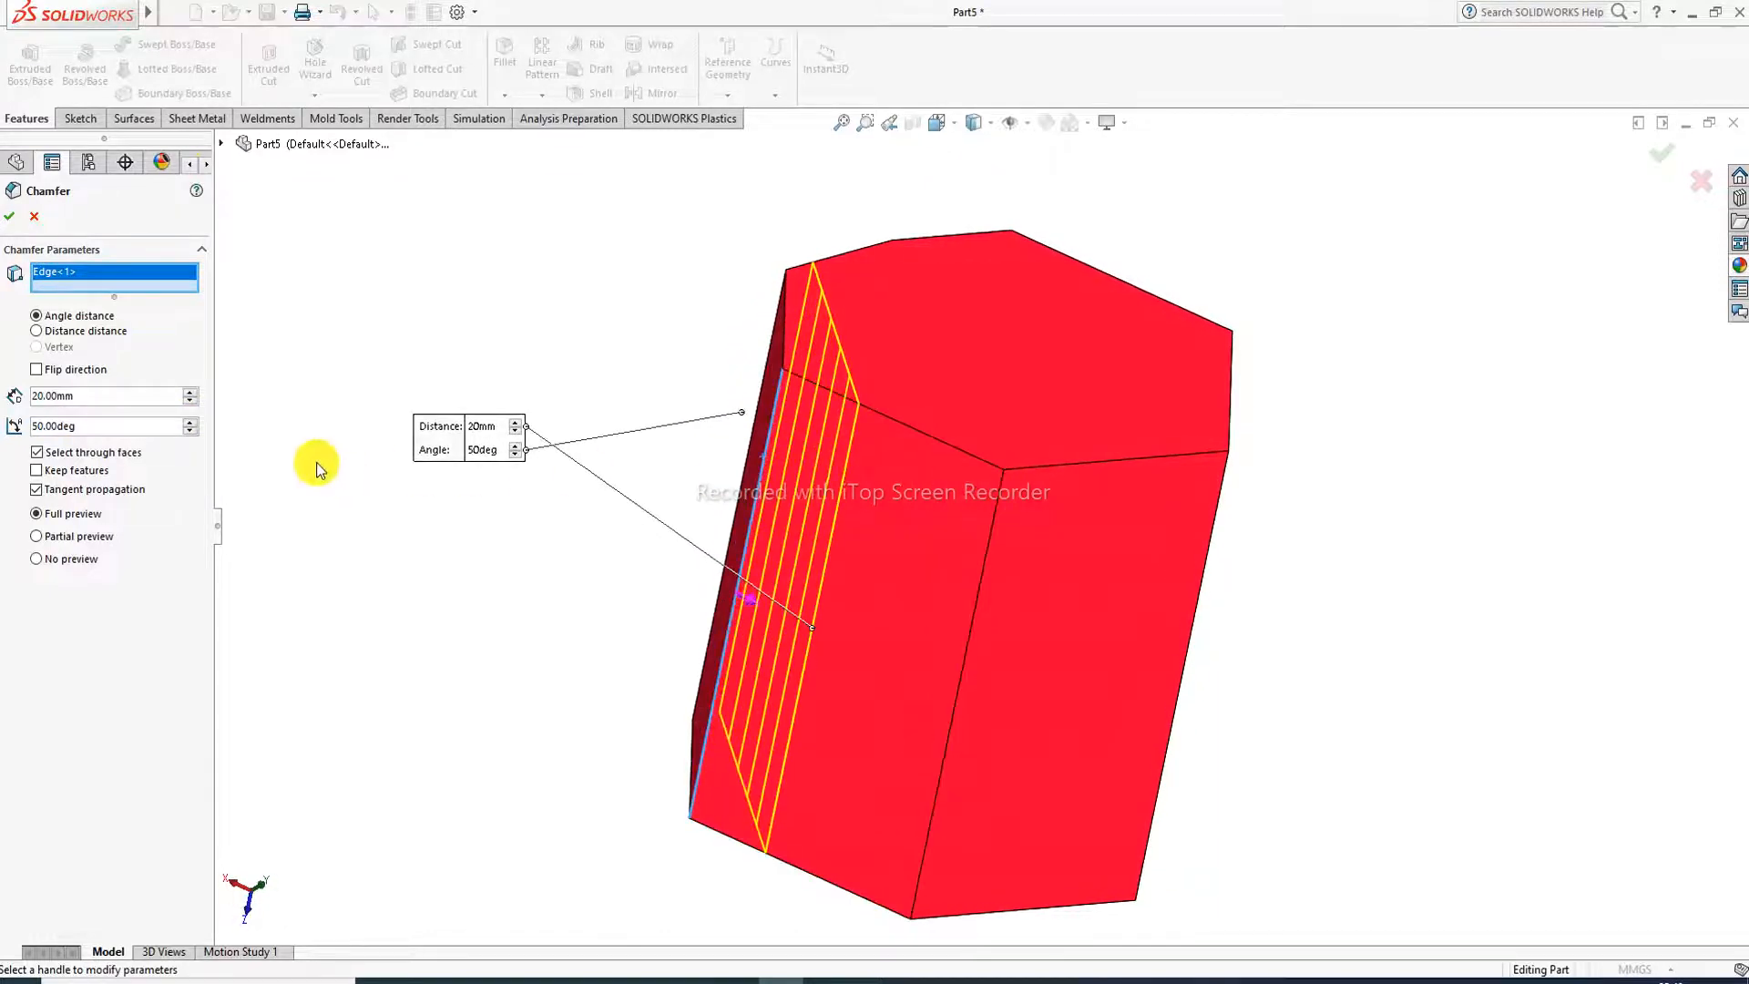
# Set the second edge's chamfer angle to 45 degrees and apply the chamfer.
pyautogui.click(189, 432)
pyautogui.click(189, 432)
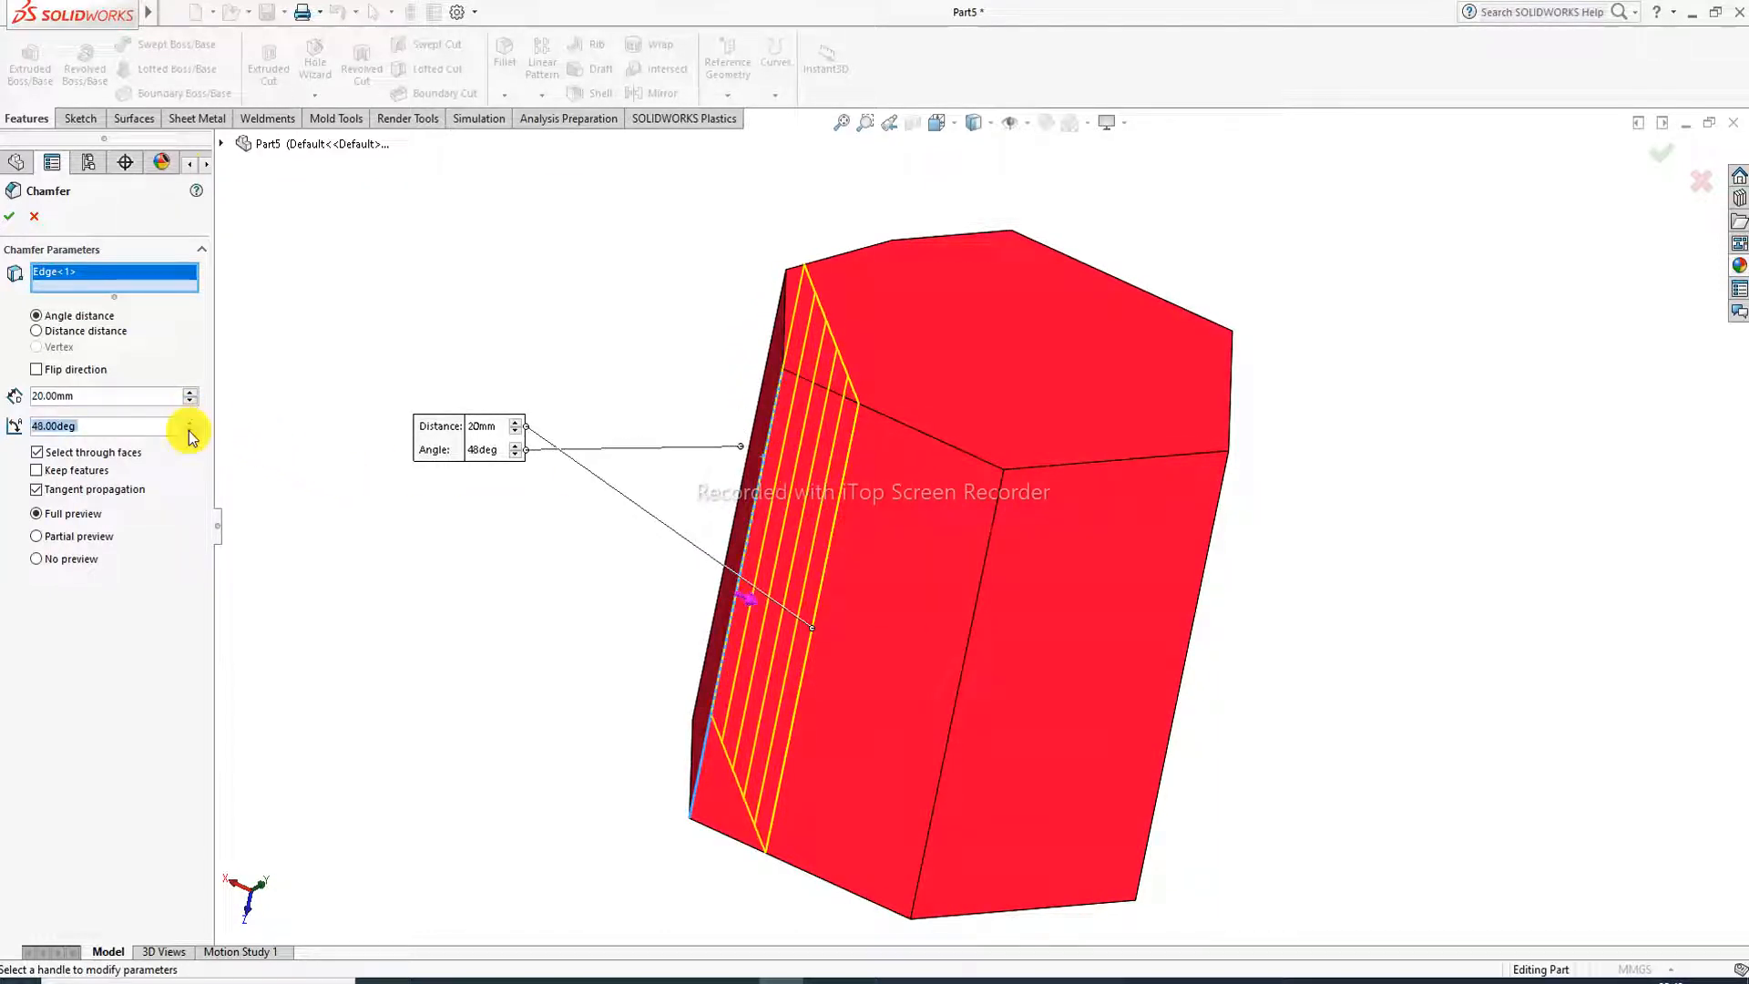
pyautogui.click(189, 432)
pyautogui.click(189, 432)
pyautogui.click(189, 432)
pyautogui.moveTo(362, 527); pyautogui.dragTo(312, 425, button='middle')
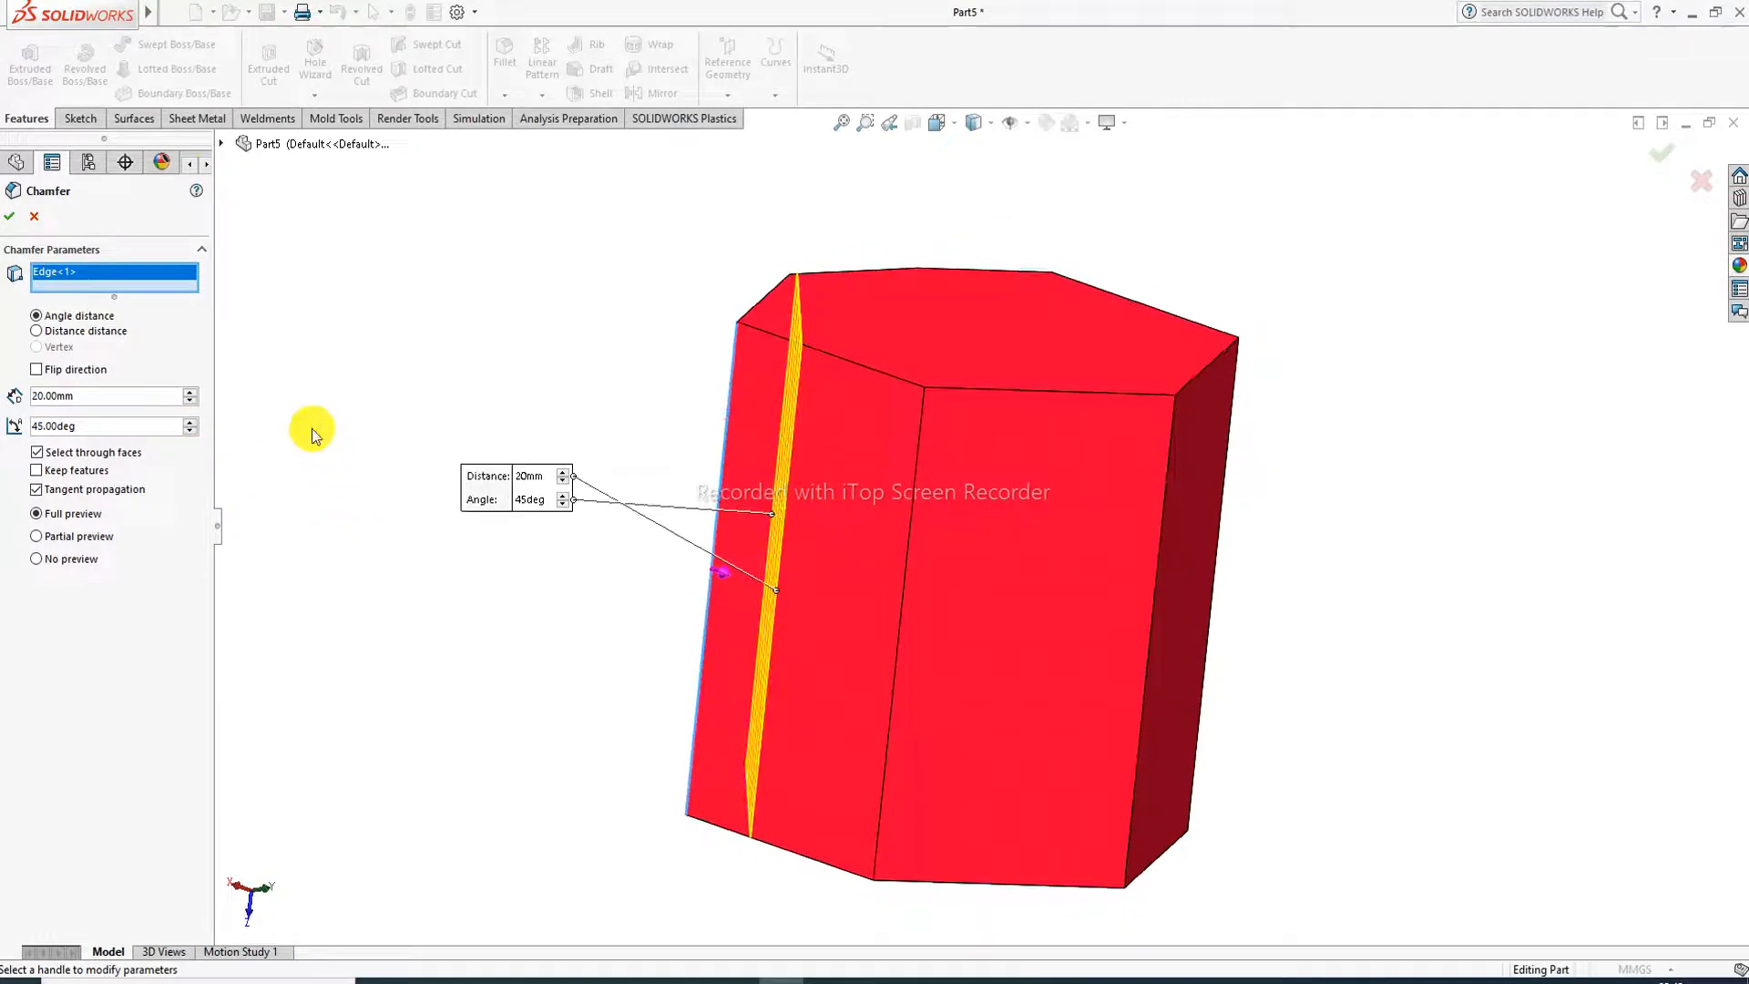
pyautogui.click(13, 217)
# Chamfer another unchamfered lengthwise edge of the prism with a distance-distance chamfer of 10 mm by 10 mm.
pyautogui.moveTo(746, 314); pyautogui.dragTo(702, 306, button='middle')
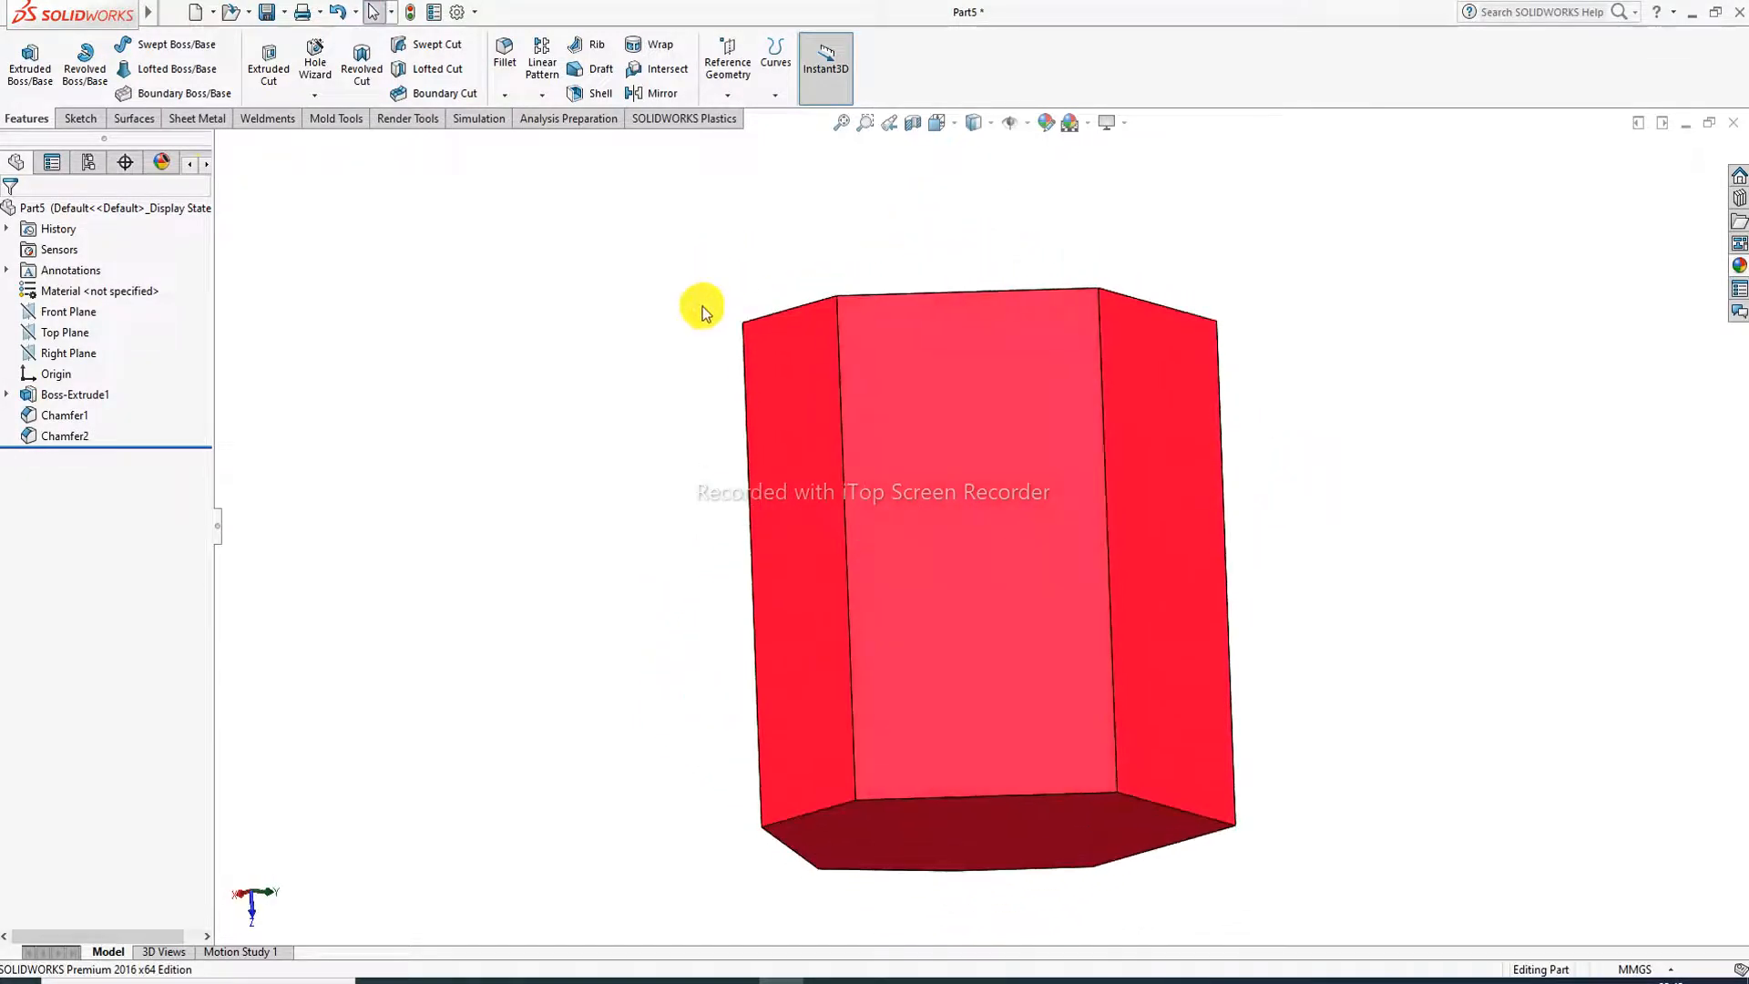
pyautogui.moveTo(949, 285); pyautogui.dragTo(941, 320, button='middle')
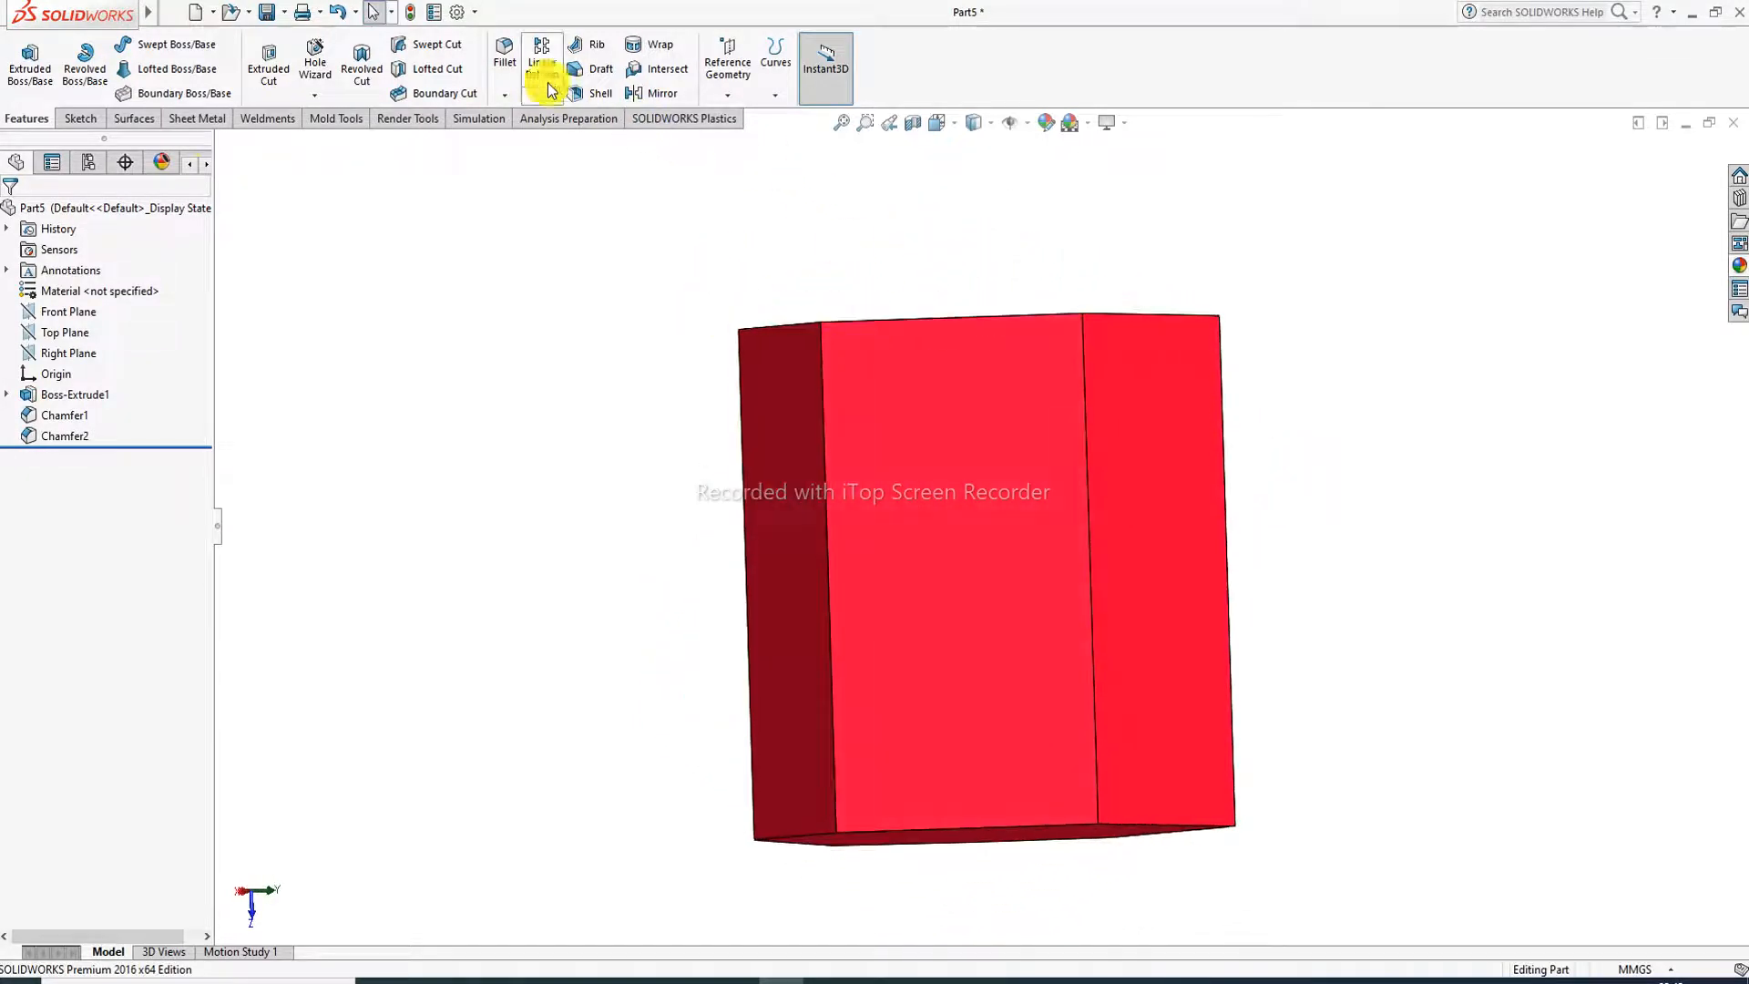
pyautogui.click(516, 97)
pyautogui.click(520, 136)
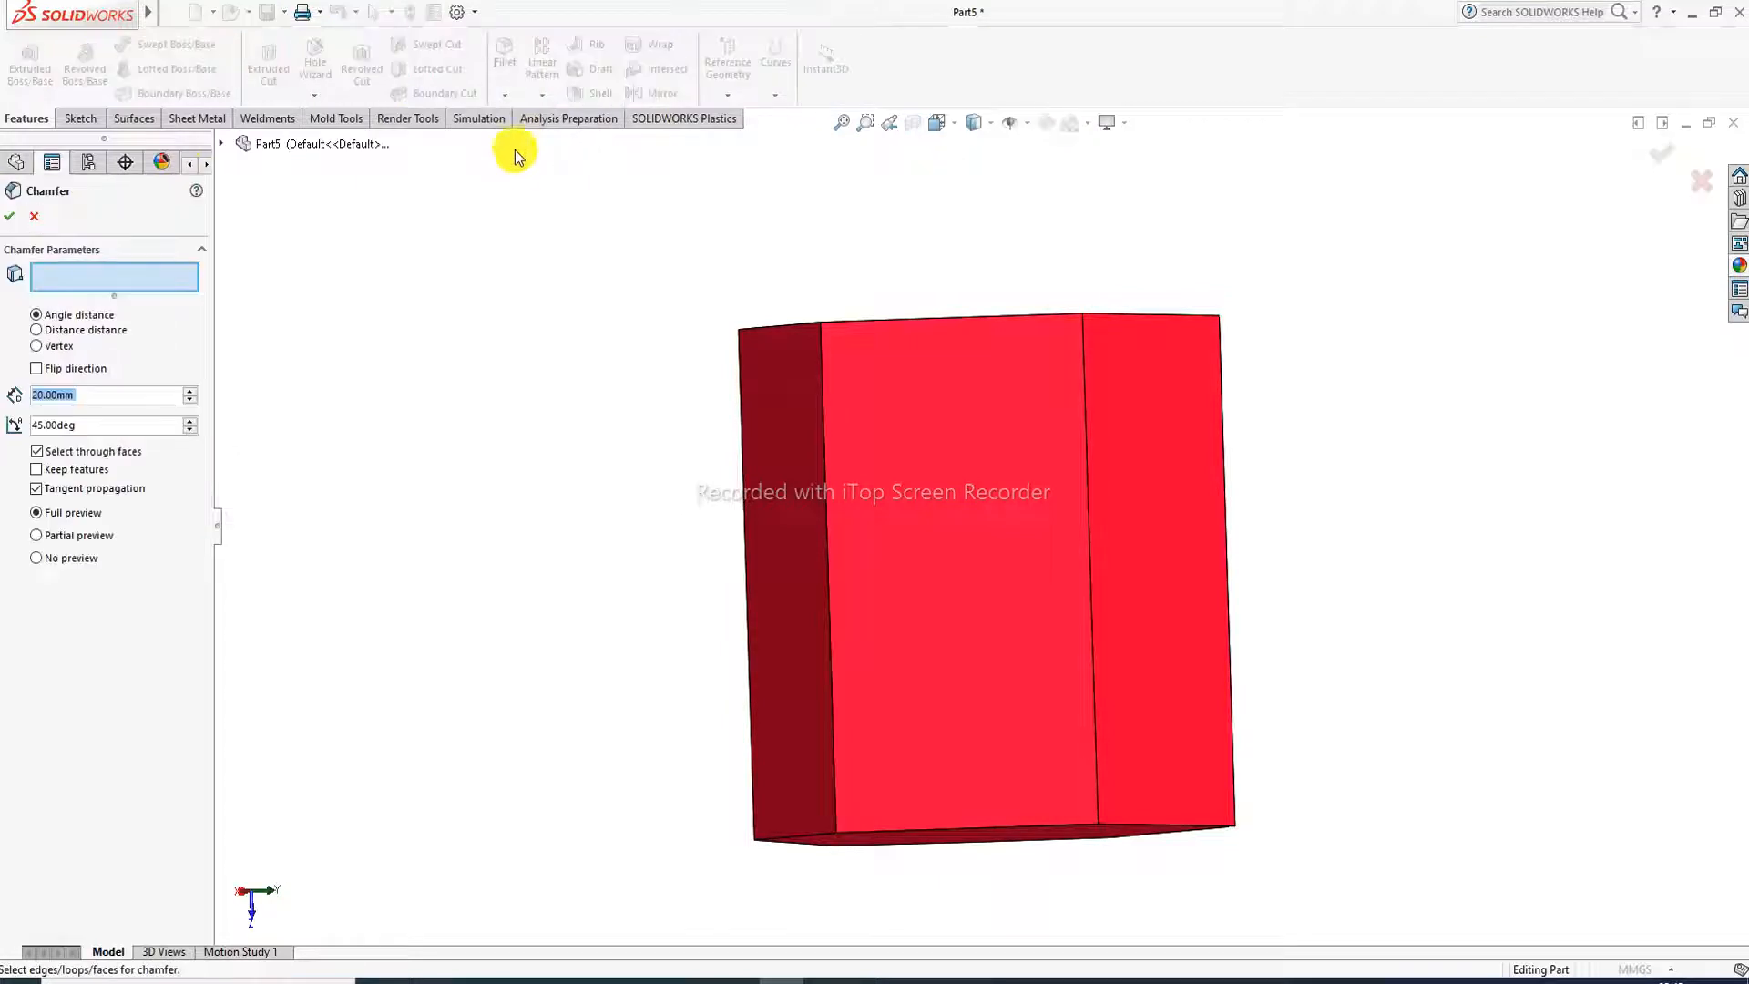
pyautogui.click(82, 331)
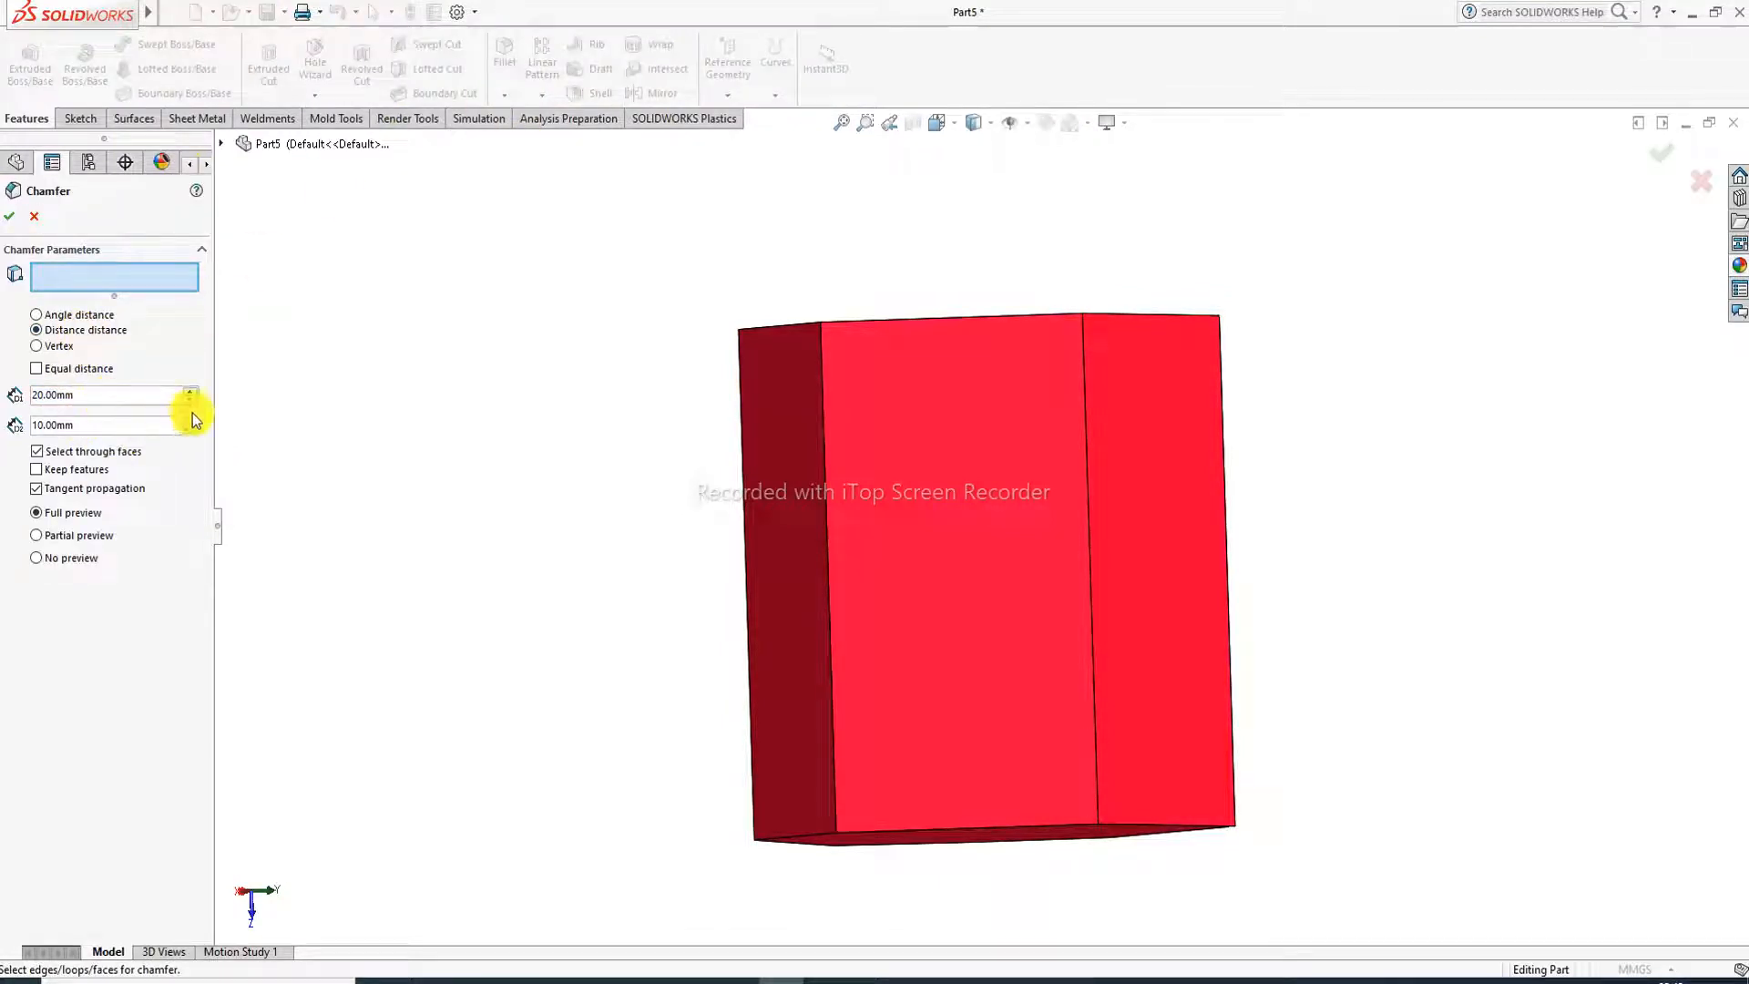
pyautogui.click(821, 426)
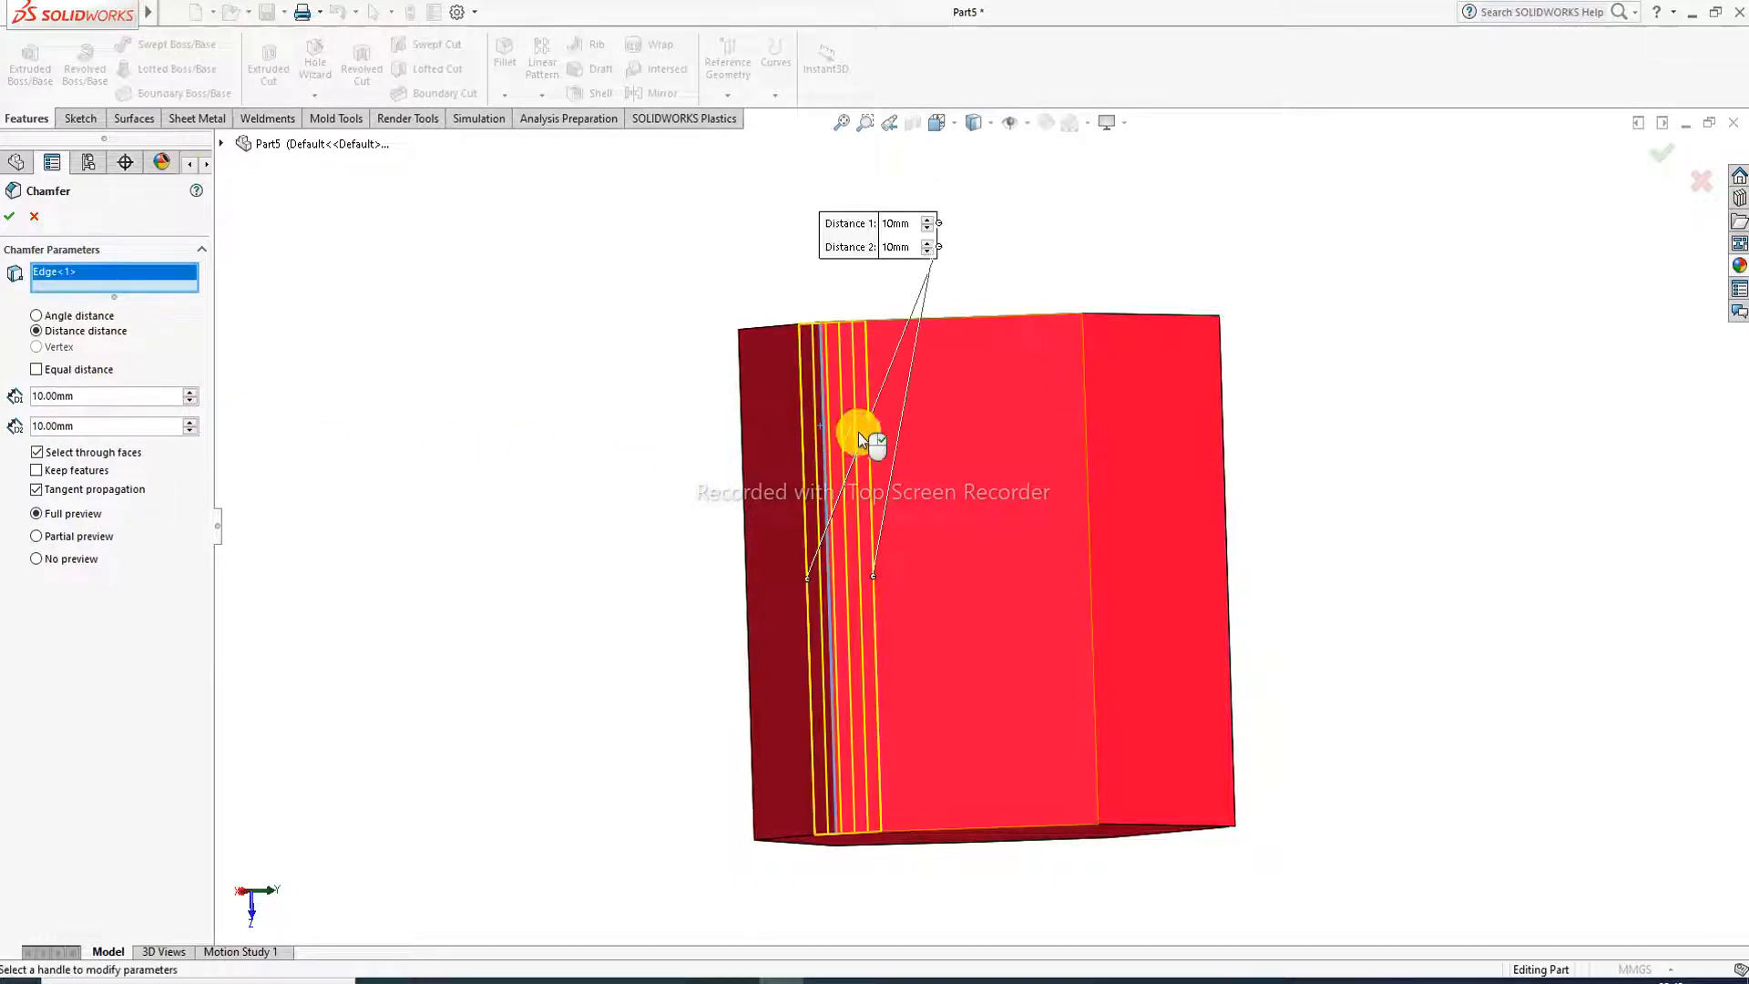
pyautogui.moveTo(866, 449); pyautogui.dragTo(786, 565, button='middle')
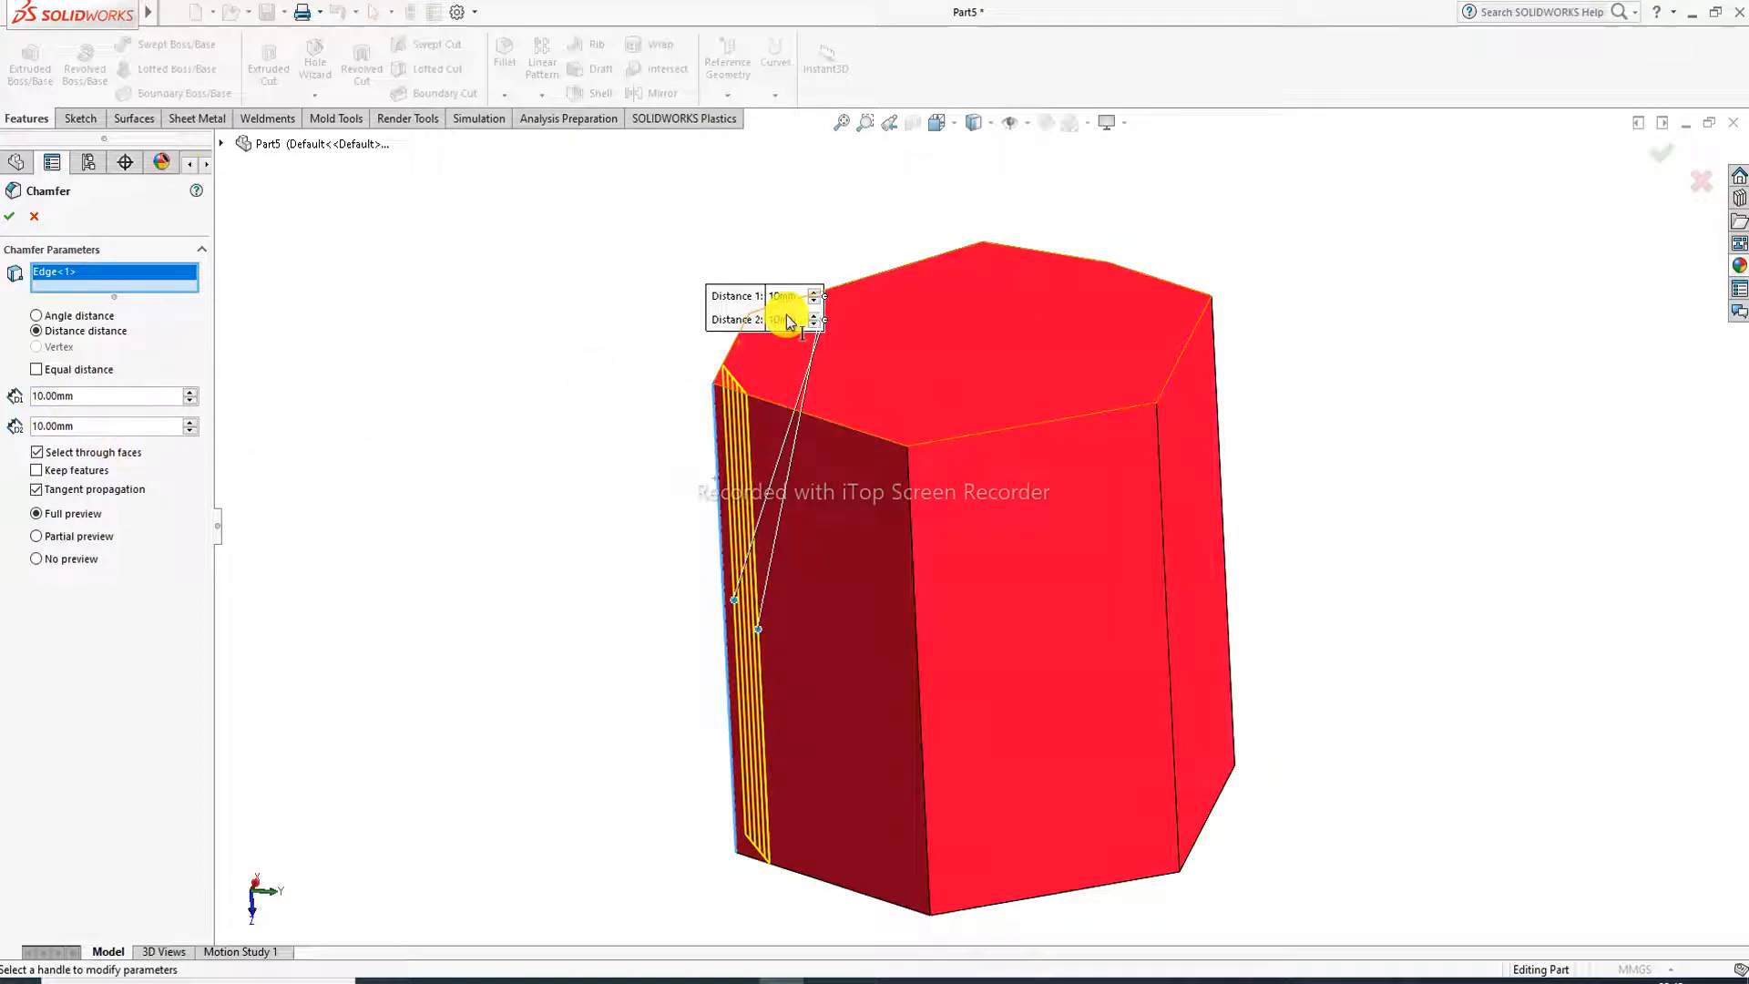
pyautogui.moveTo(817, 539); pyautogui.dragTo(792, 574, button='middle')
pyautogui.moveTo(1096, 394); pyautogui.dragTo(1066, 519, button='middle')
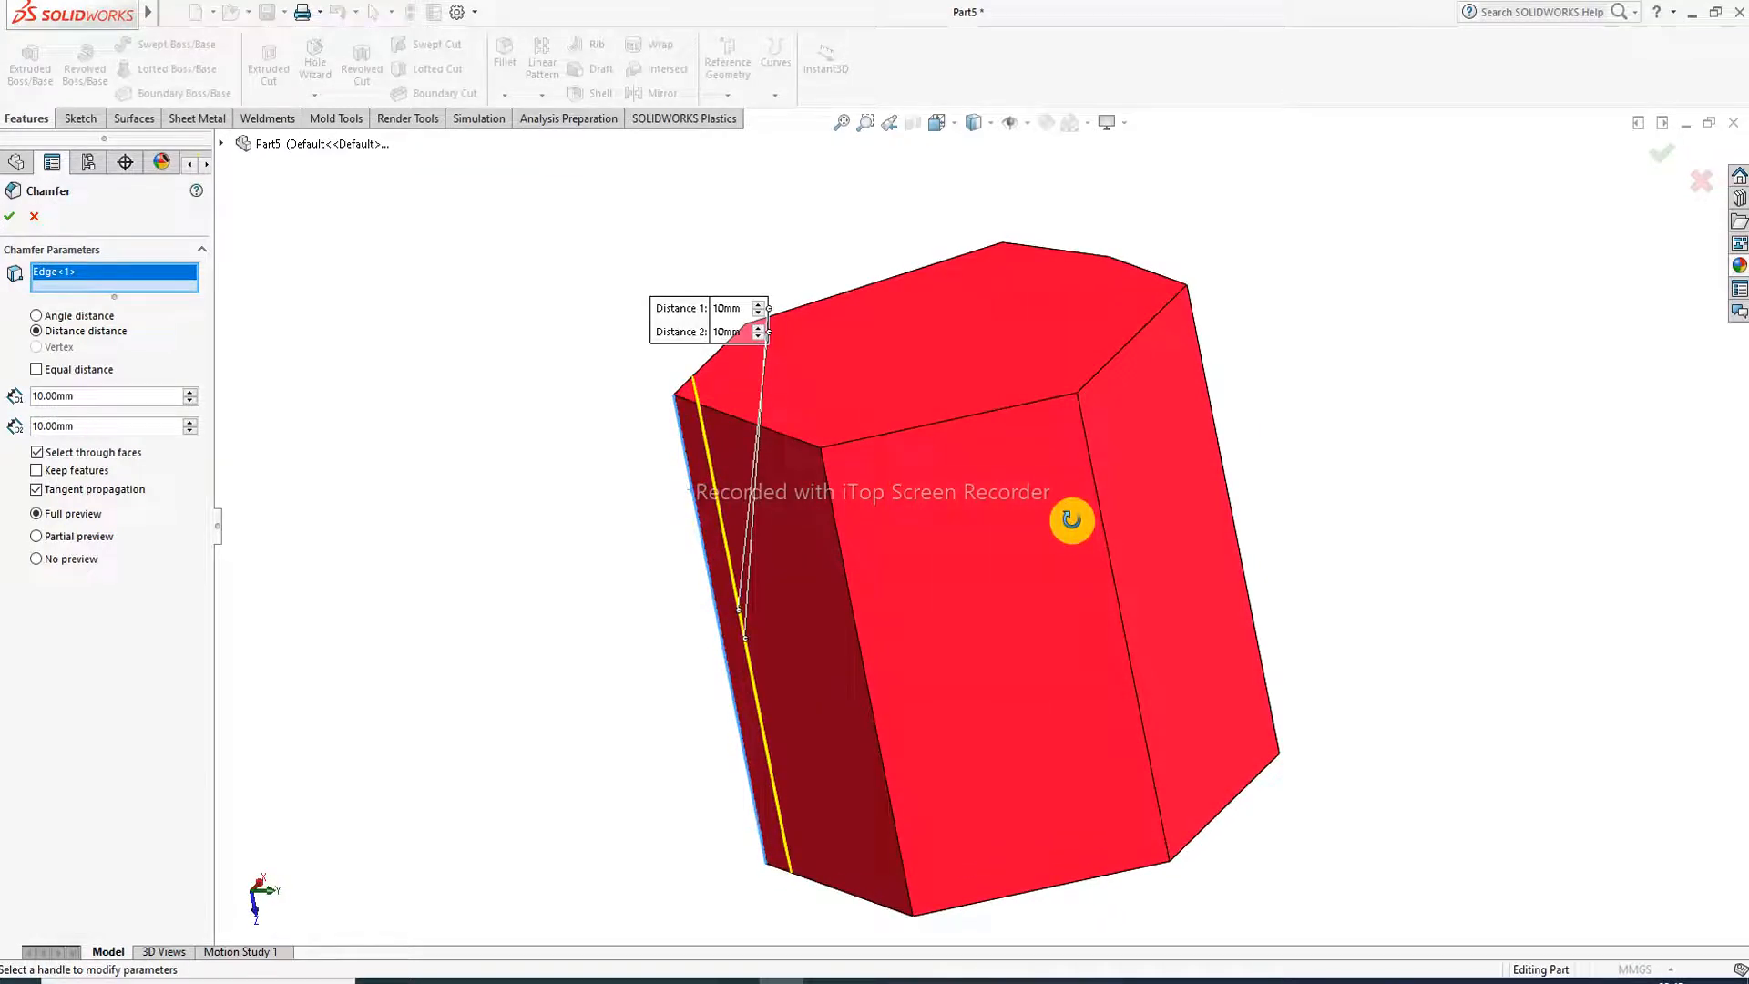
pyautogui.click(9, 222)
pyautogui.moveTo(734, 528); pyautogui.dragTo(847, 464, button='middle')
pyautogui.click(993, 446)
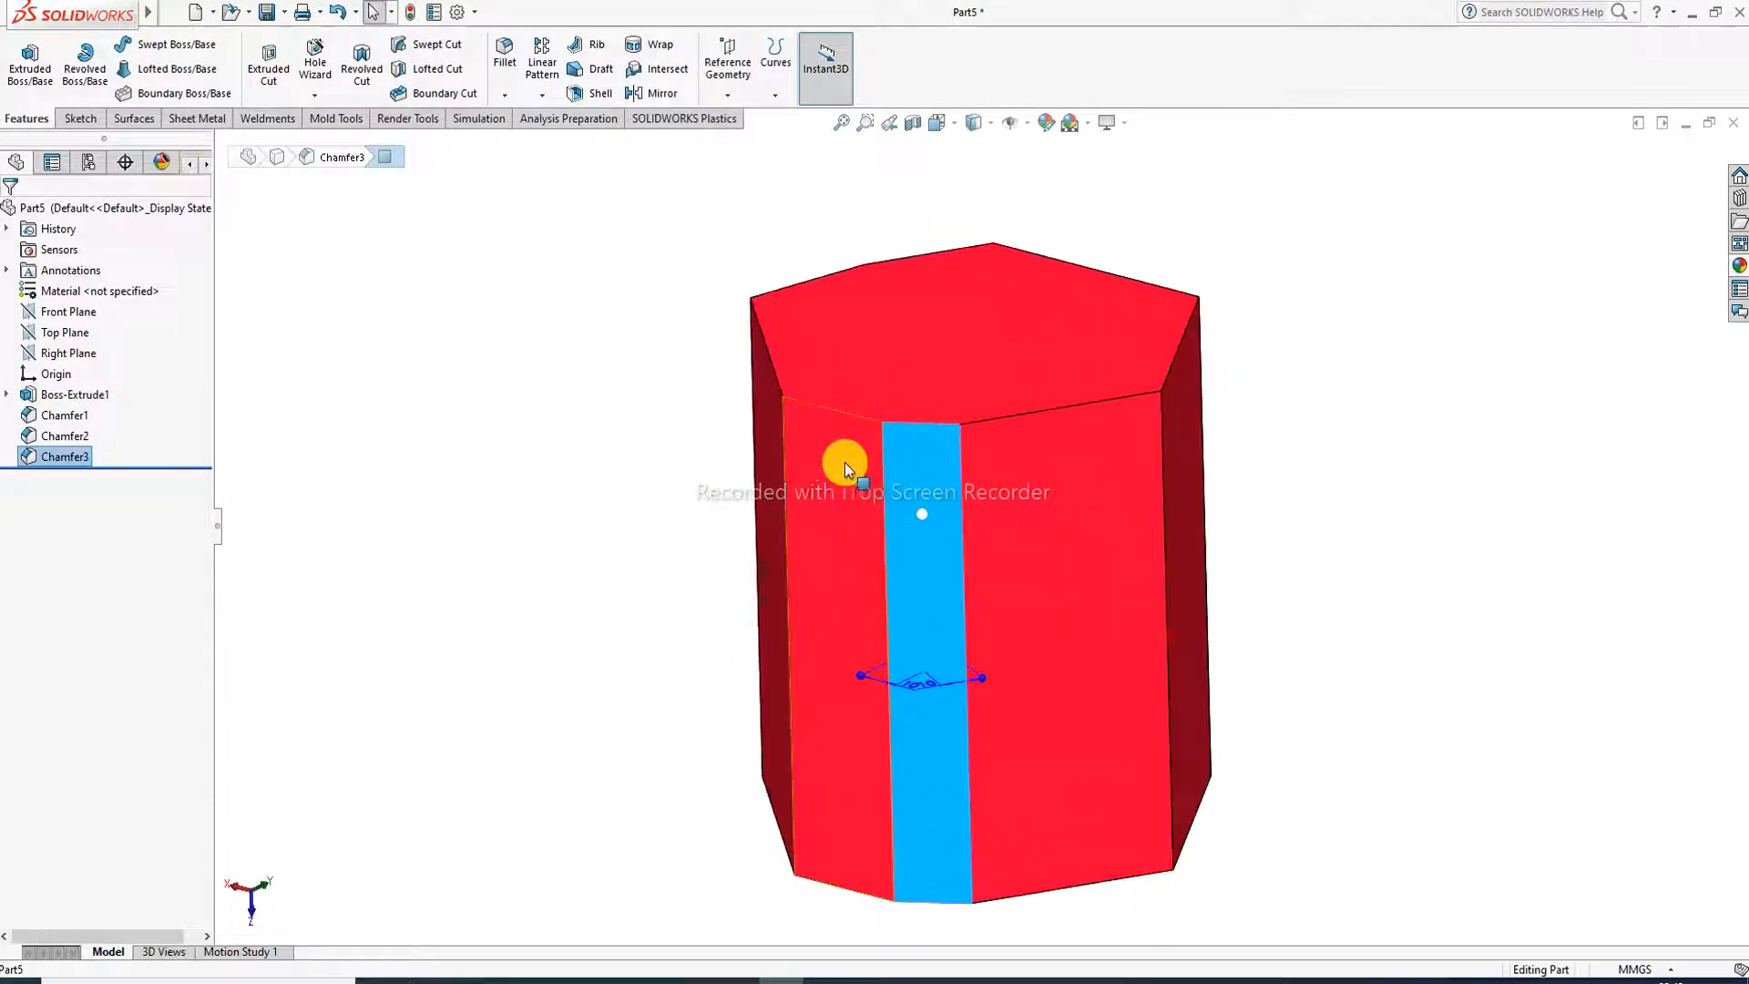
pyautogui.moveTo(1054, 531); pyautogui.dragTo(875, 547, button='middle')
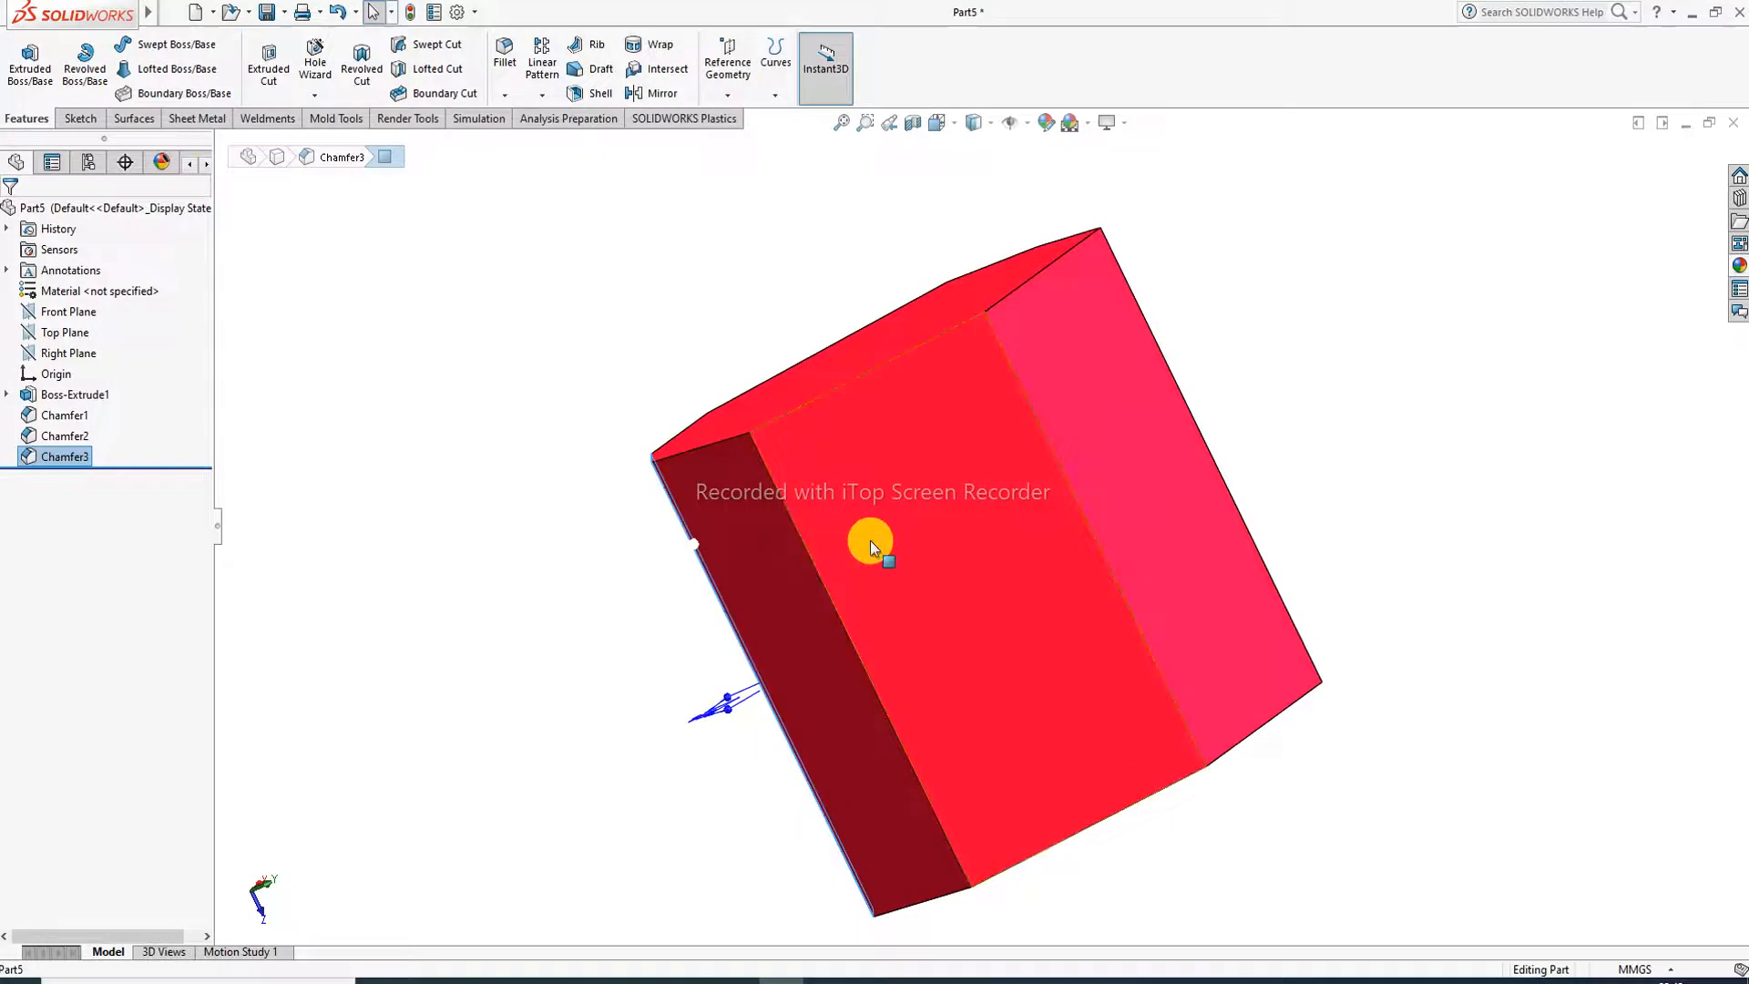
pyautogui.click(374, 310)
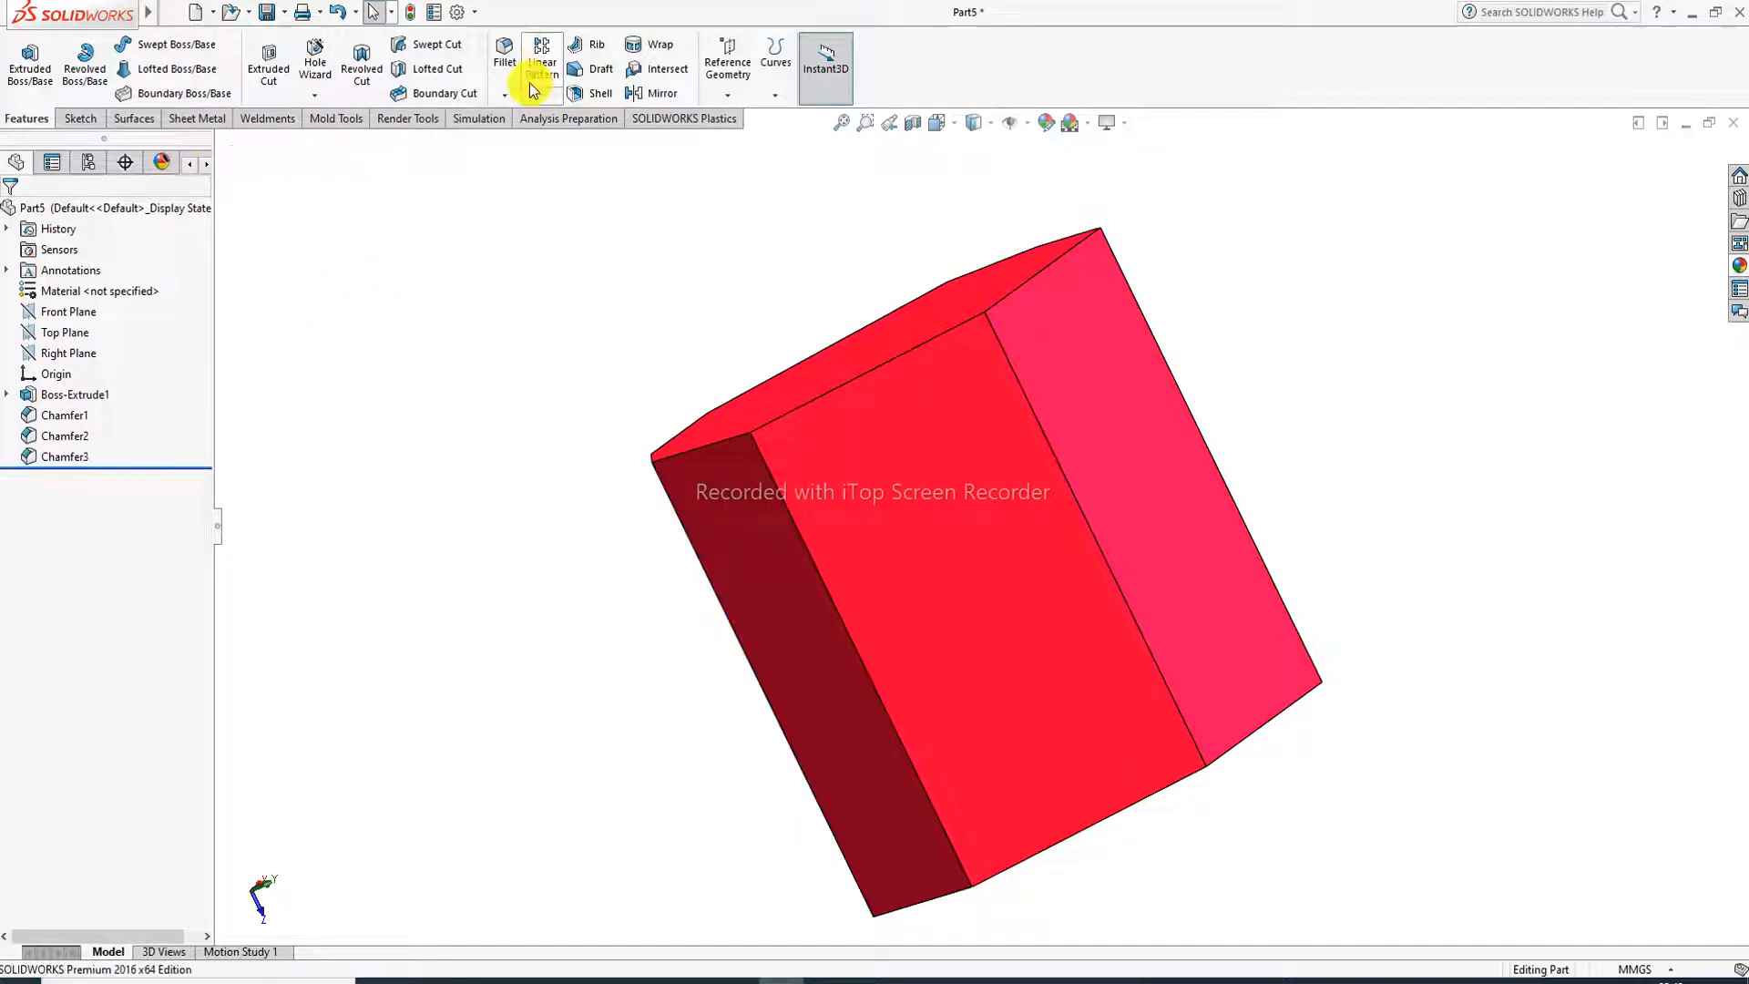
# Start a distance-distance chamfer on the lengthwise edge beside the third chamfer, with both distances at 20 mm.
pyautogui.click(505, 95)
pyautogui.click(531, 142)
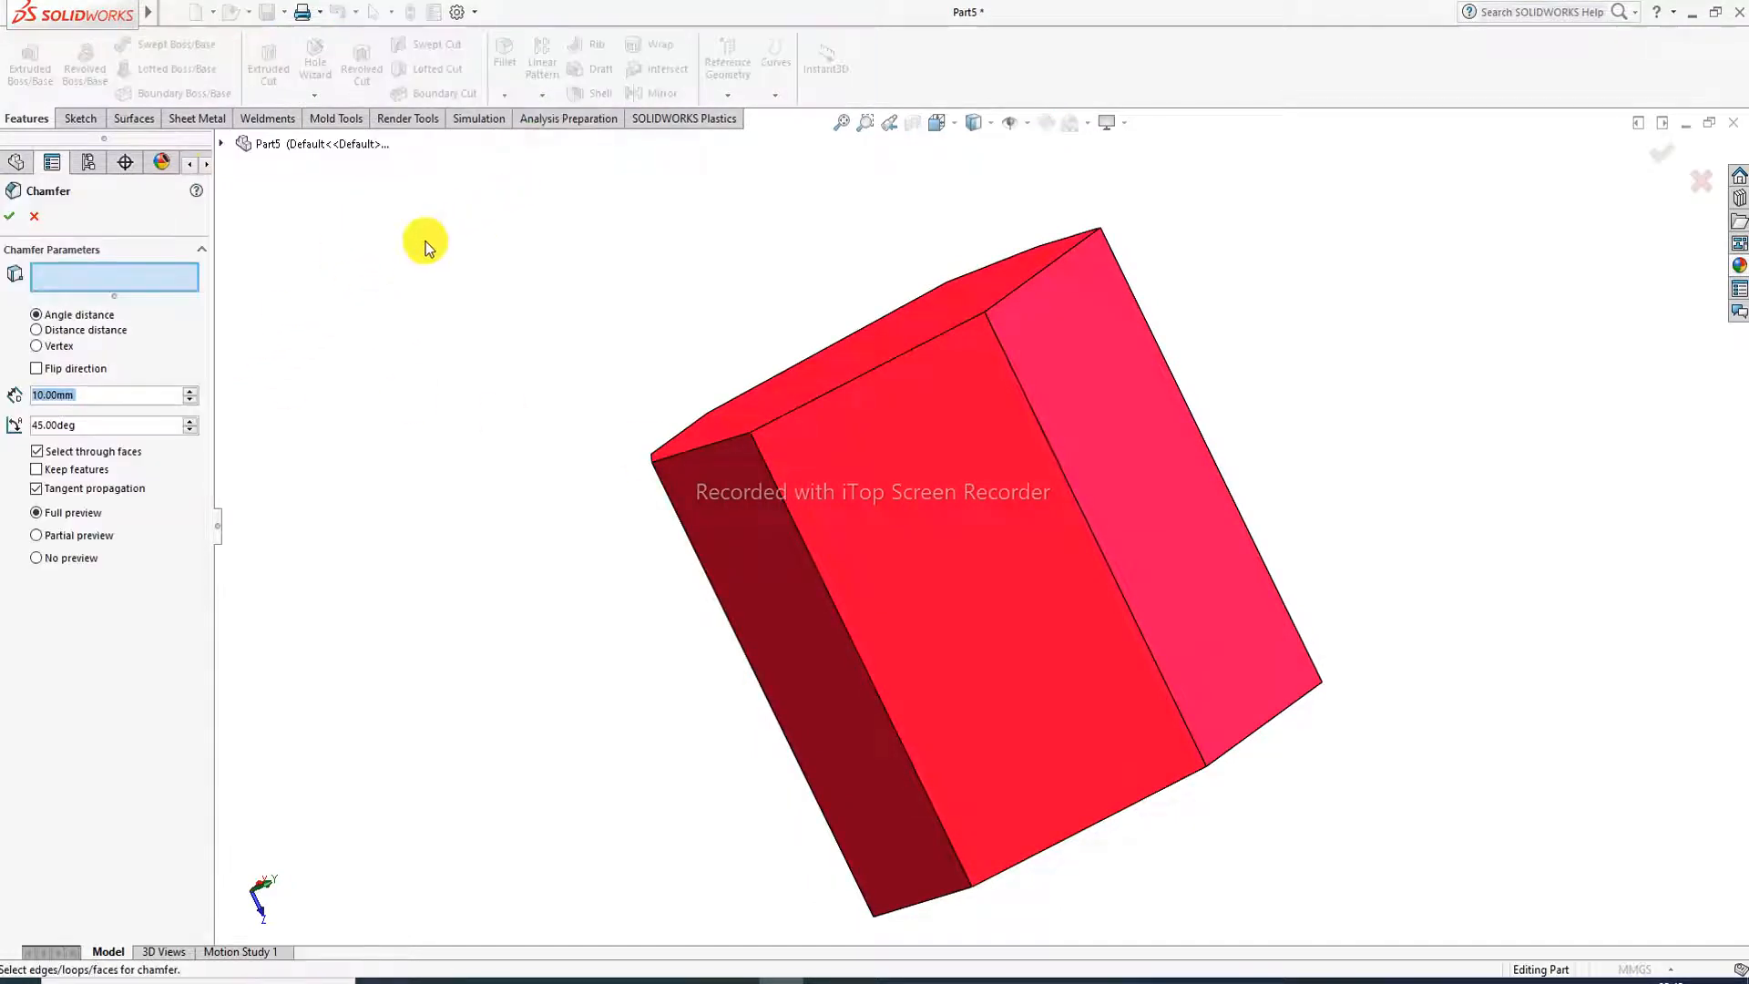
pyautogui.click(91, 329)
pyautogui.moveTo(543, 483); pyautogui.dragTo(783, 438, button='middle')
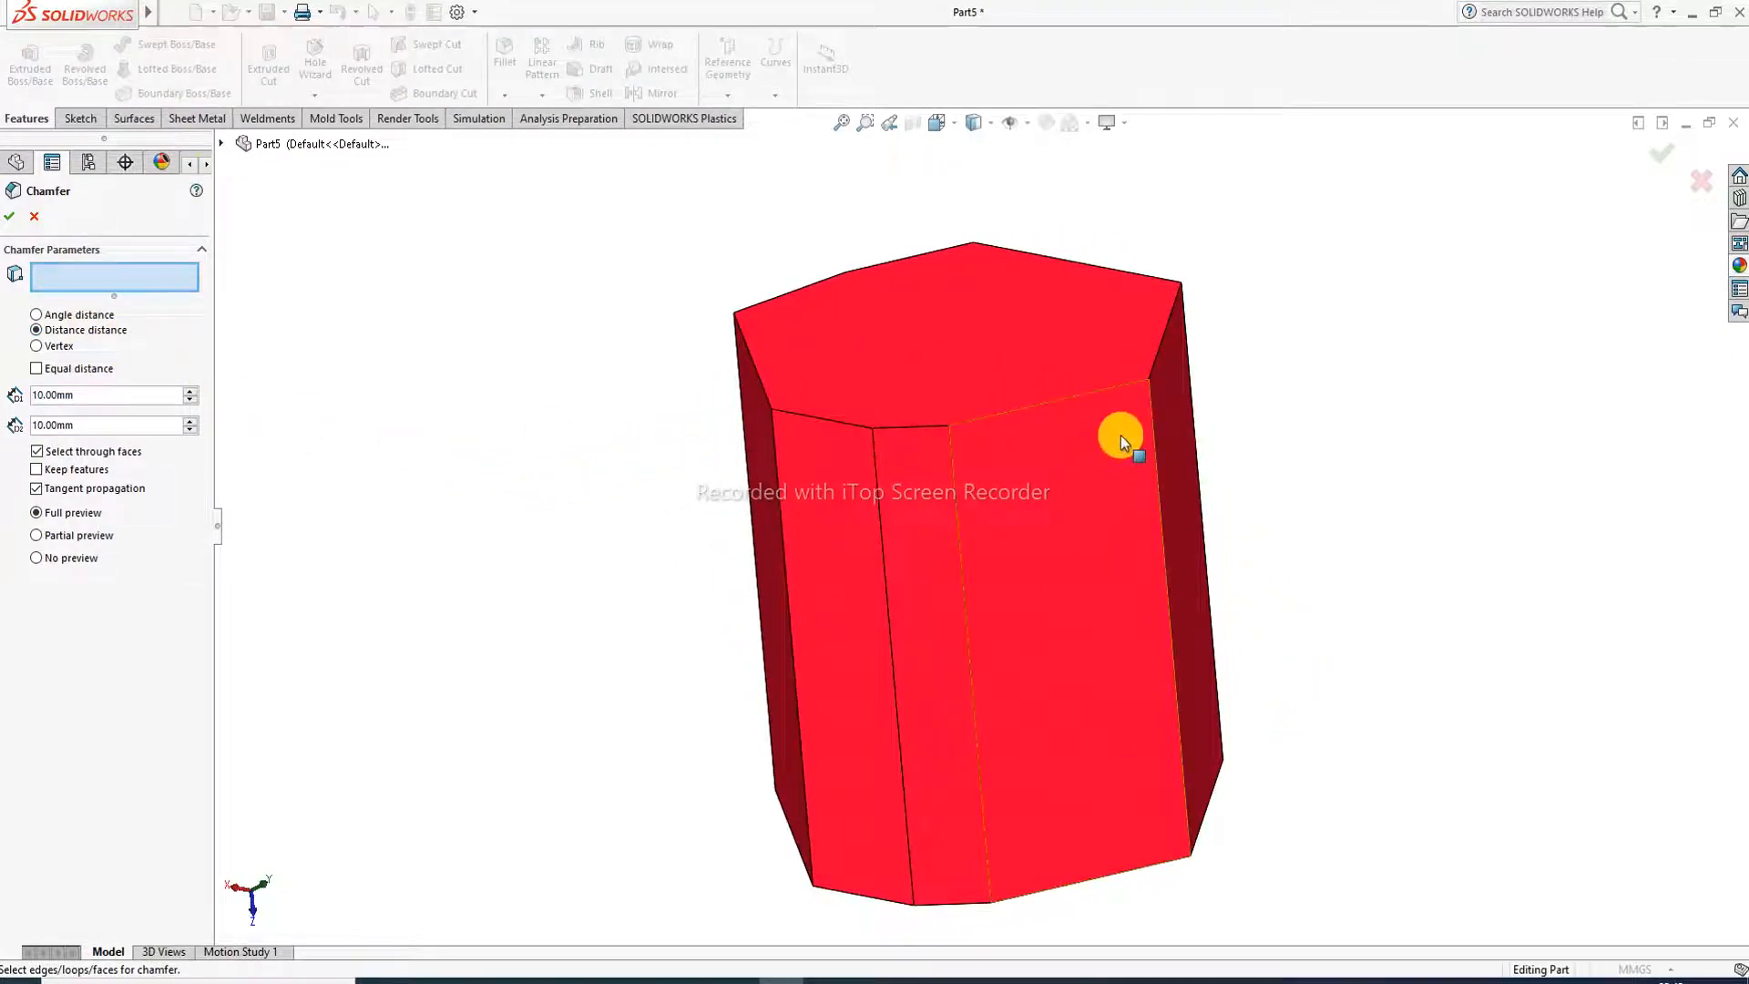
pyautogui.click(1157, 426)
pyautogui.moveTo(1159, 481)
pyautogui.mouseDown(button='middle')
pyautogui.moveTo(1195, 432)
pyautogui.moveTo(1166, 476)
pyautogui.mouseUp(button='middle')
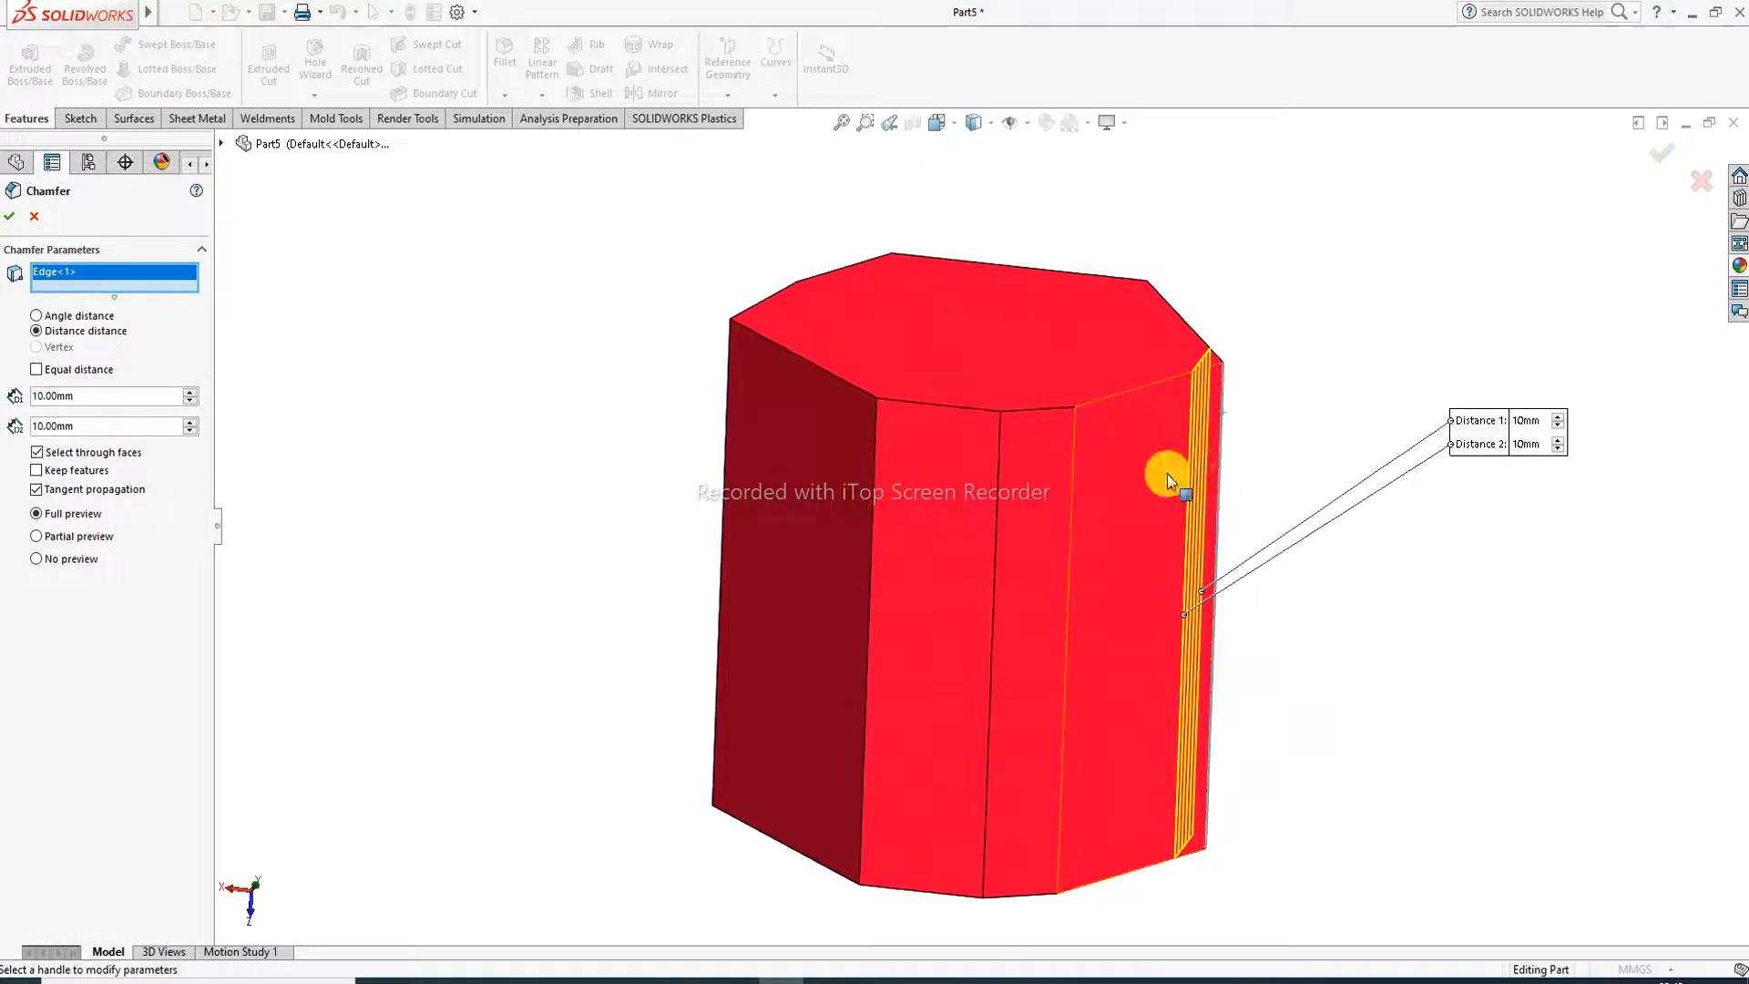
pyautogui.click(189, 392)
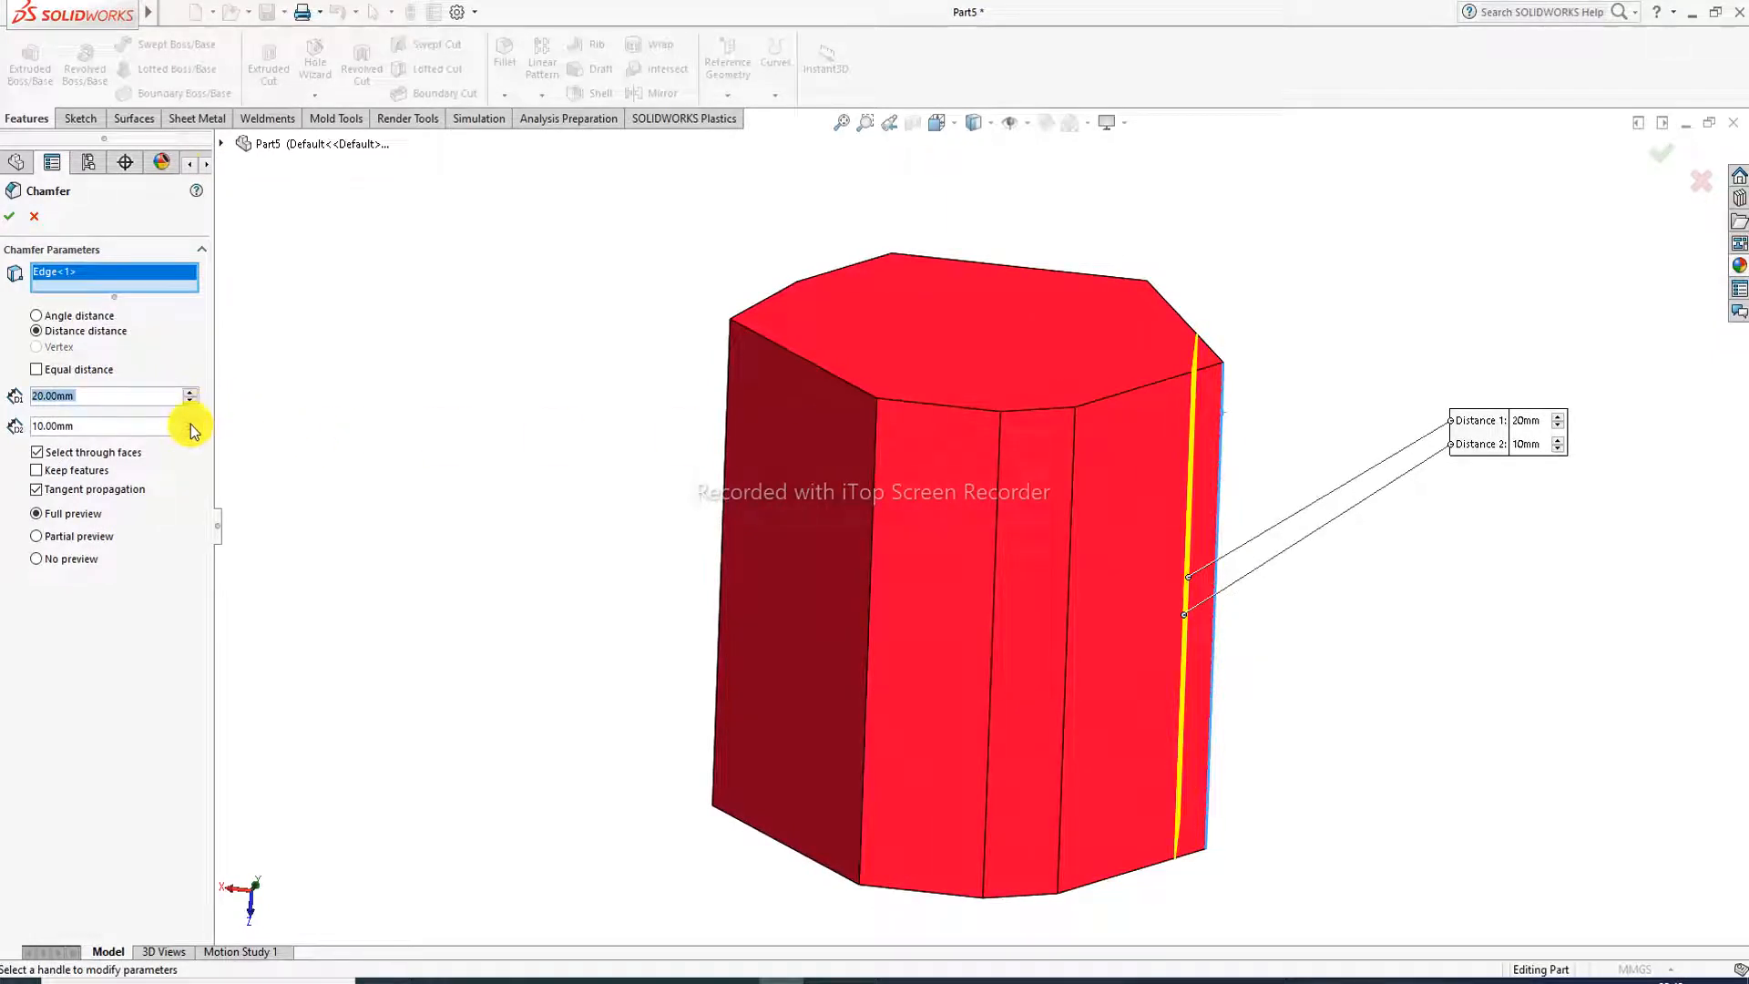
pyautogui.click(190, 423)
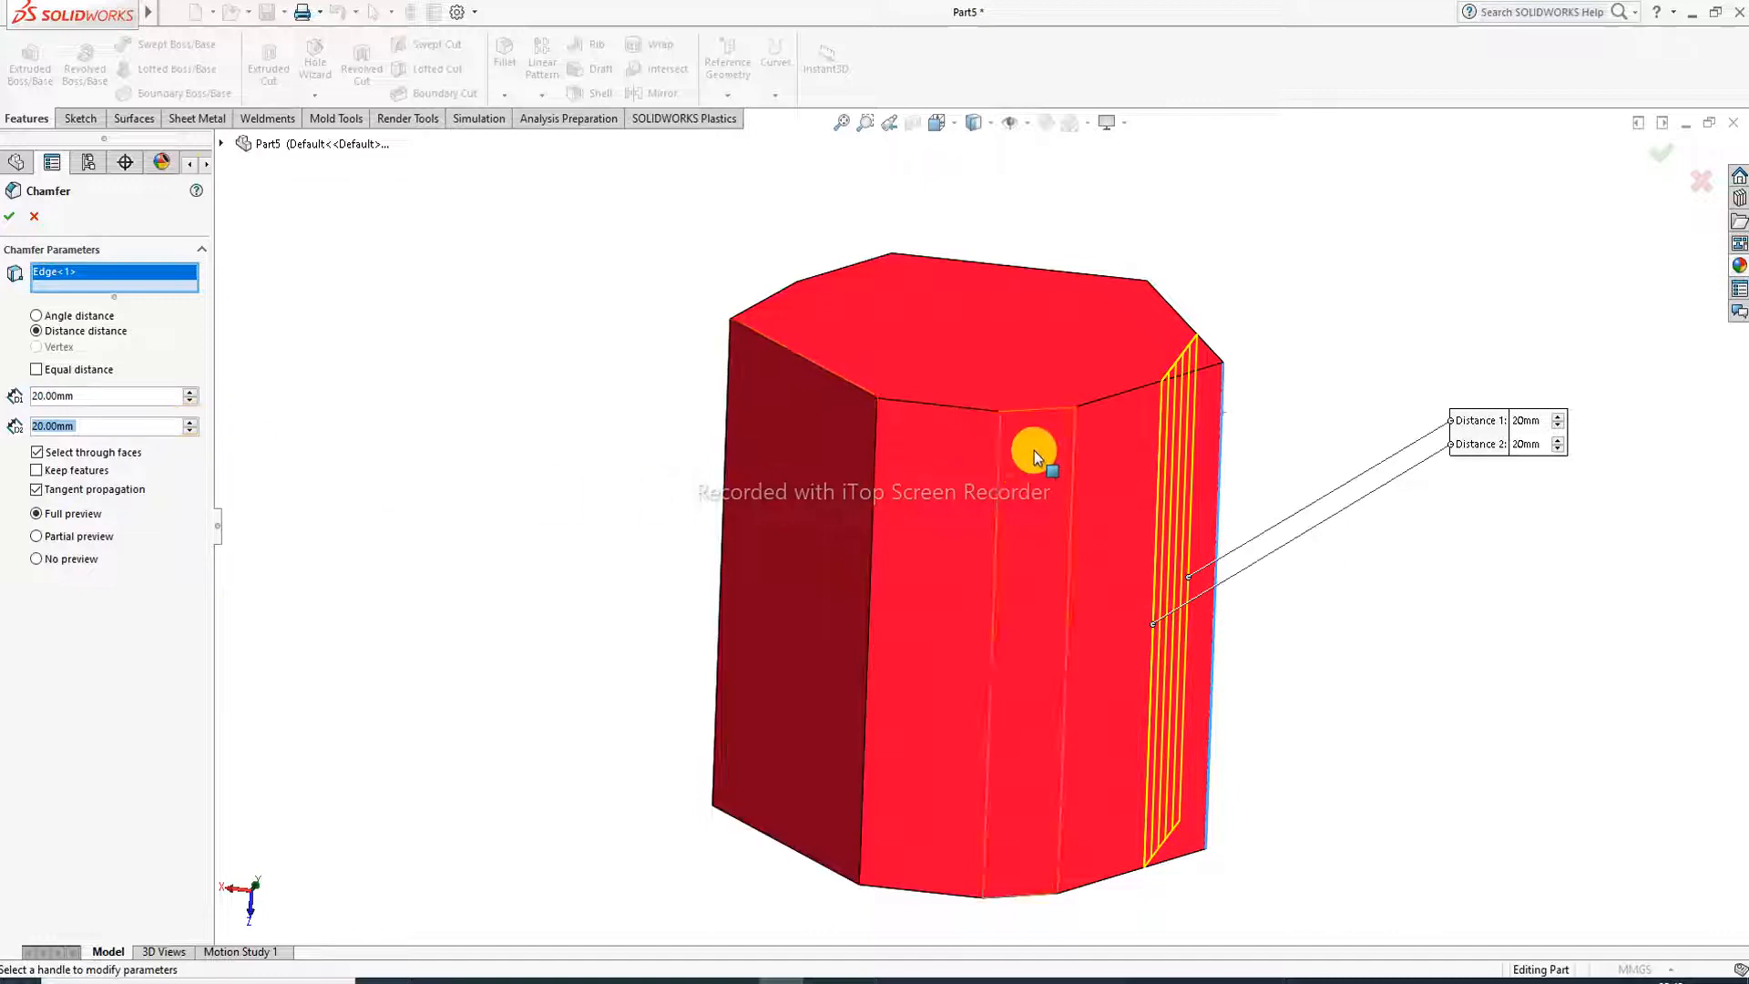
pyautogui.moveTo(1110, 295); pyautogui.dragTo(1099, 403, button='middle')
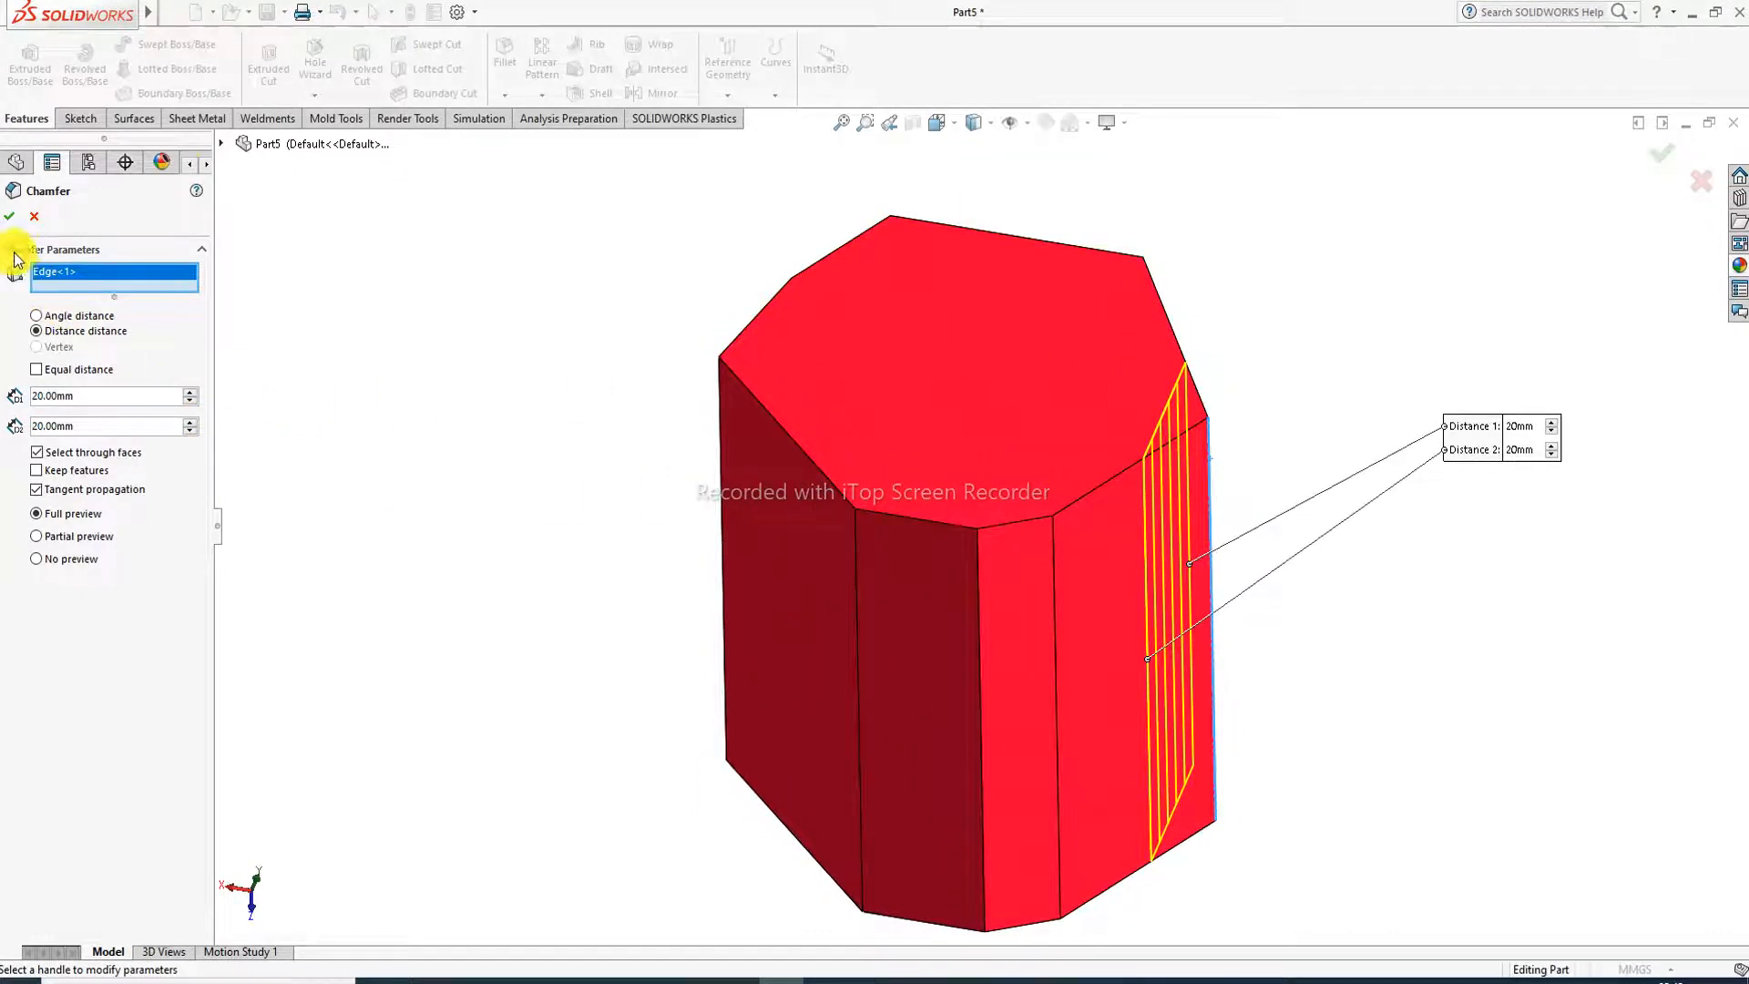
# Set the second distance of the fourth edge's chamfer to 10 mm and apply the chamfer.
pyautogui.click(189, 431)
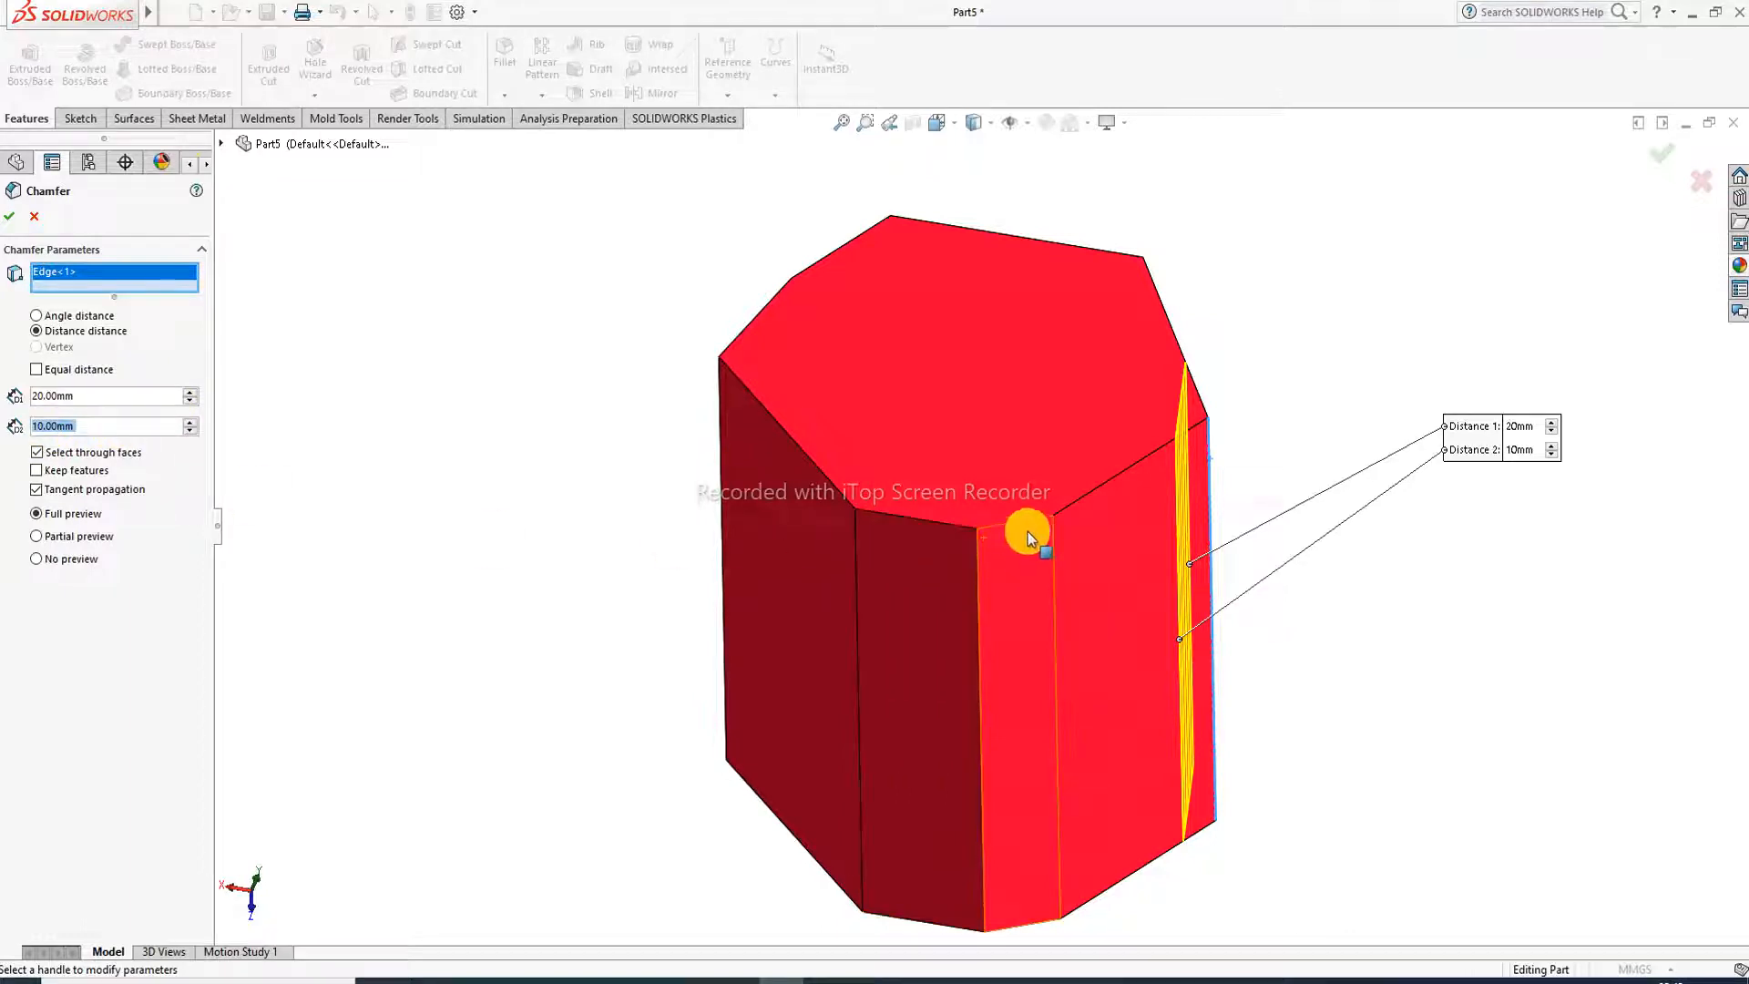
pyautogui.moveTo(1028, 532); pyautogui.dragTo(1556, 280, button='middle')
pyautogui.click(1667, 157)
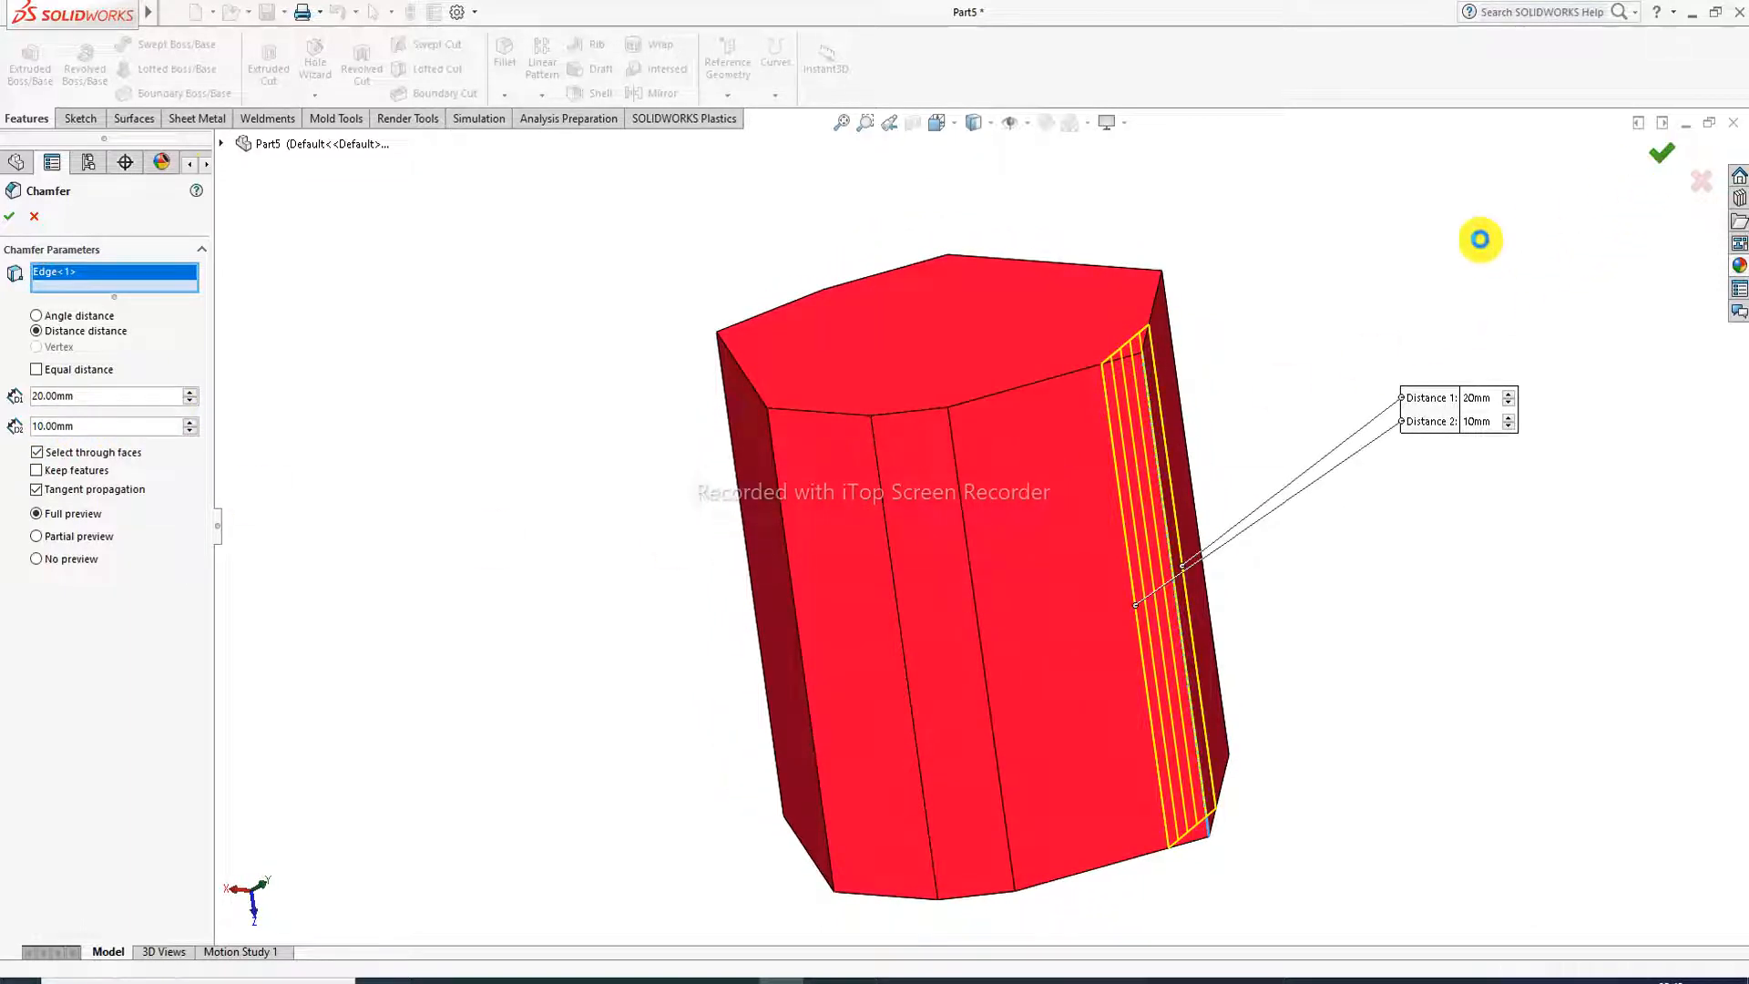
pyautogui.click(1155, 443)
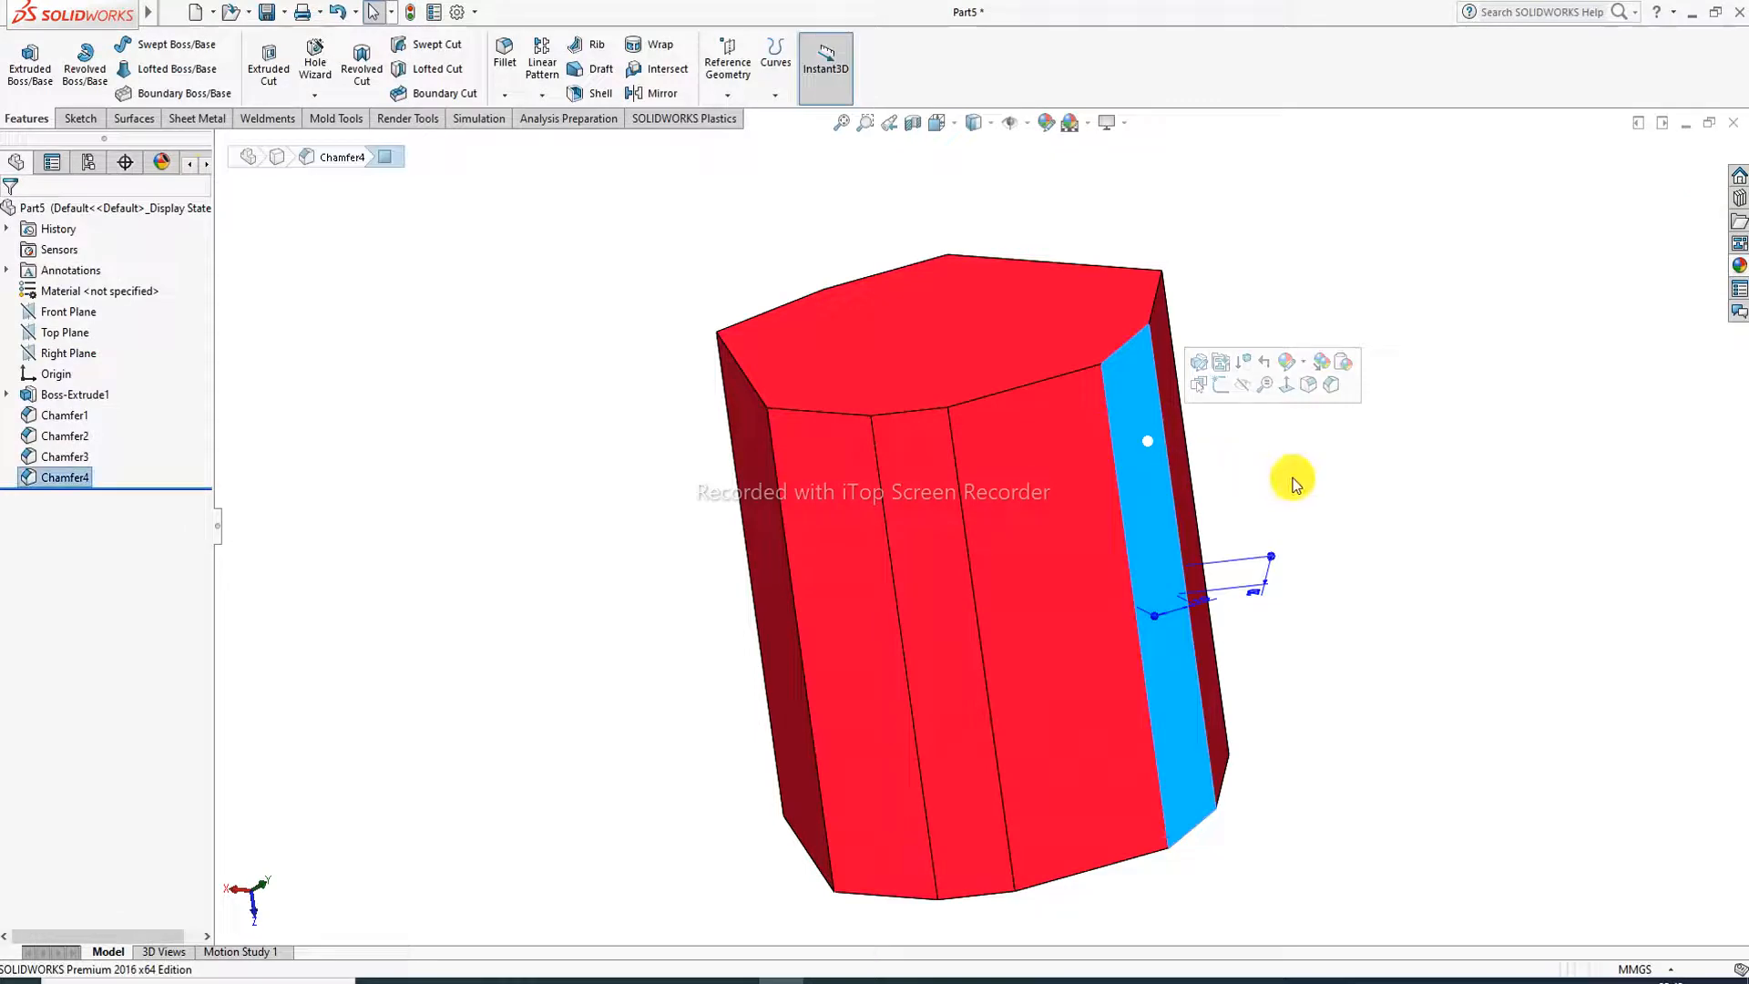
# Try to apply a distance-distance chamfer of 20 mm by 20 mm to another lengthwise edge along with the fourth chamfer's face.
pyautogui.moveTo(1296, 480); pyautogui.dragTo(1020, 592, button='middle')
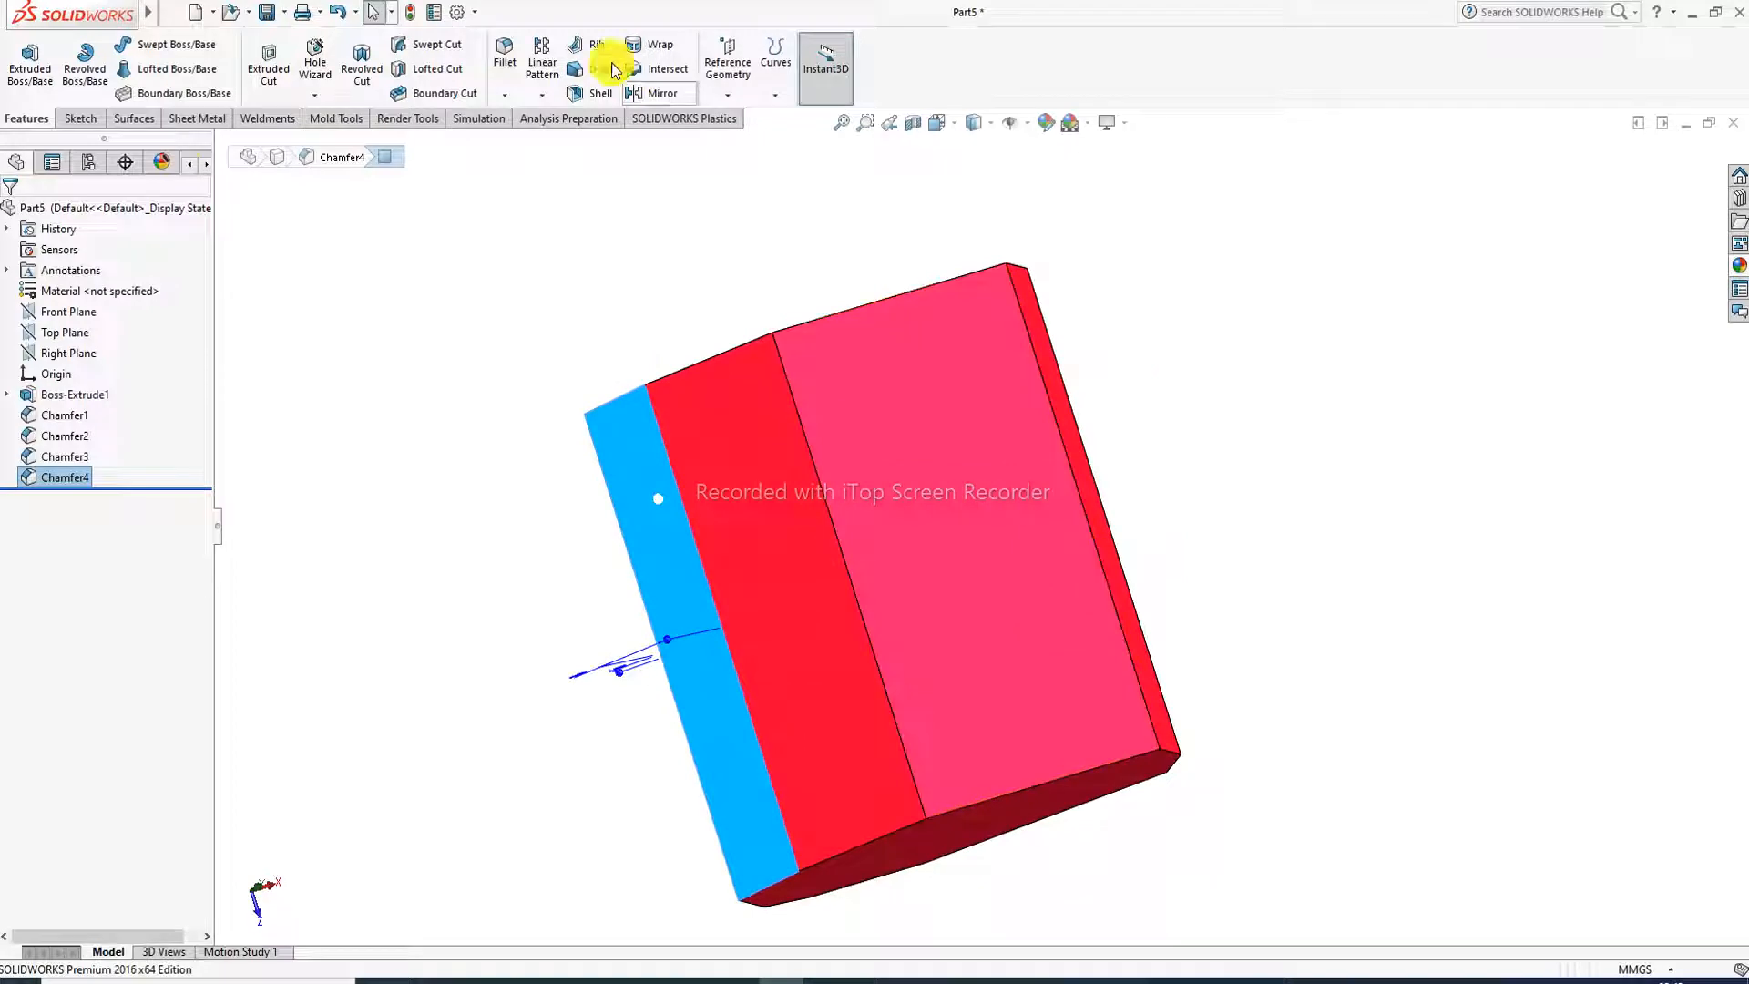
pyautogui.click(510, 96)
pyautogui.click(530, 144)
pyautogui.doubleClick(55, 395)
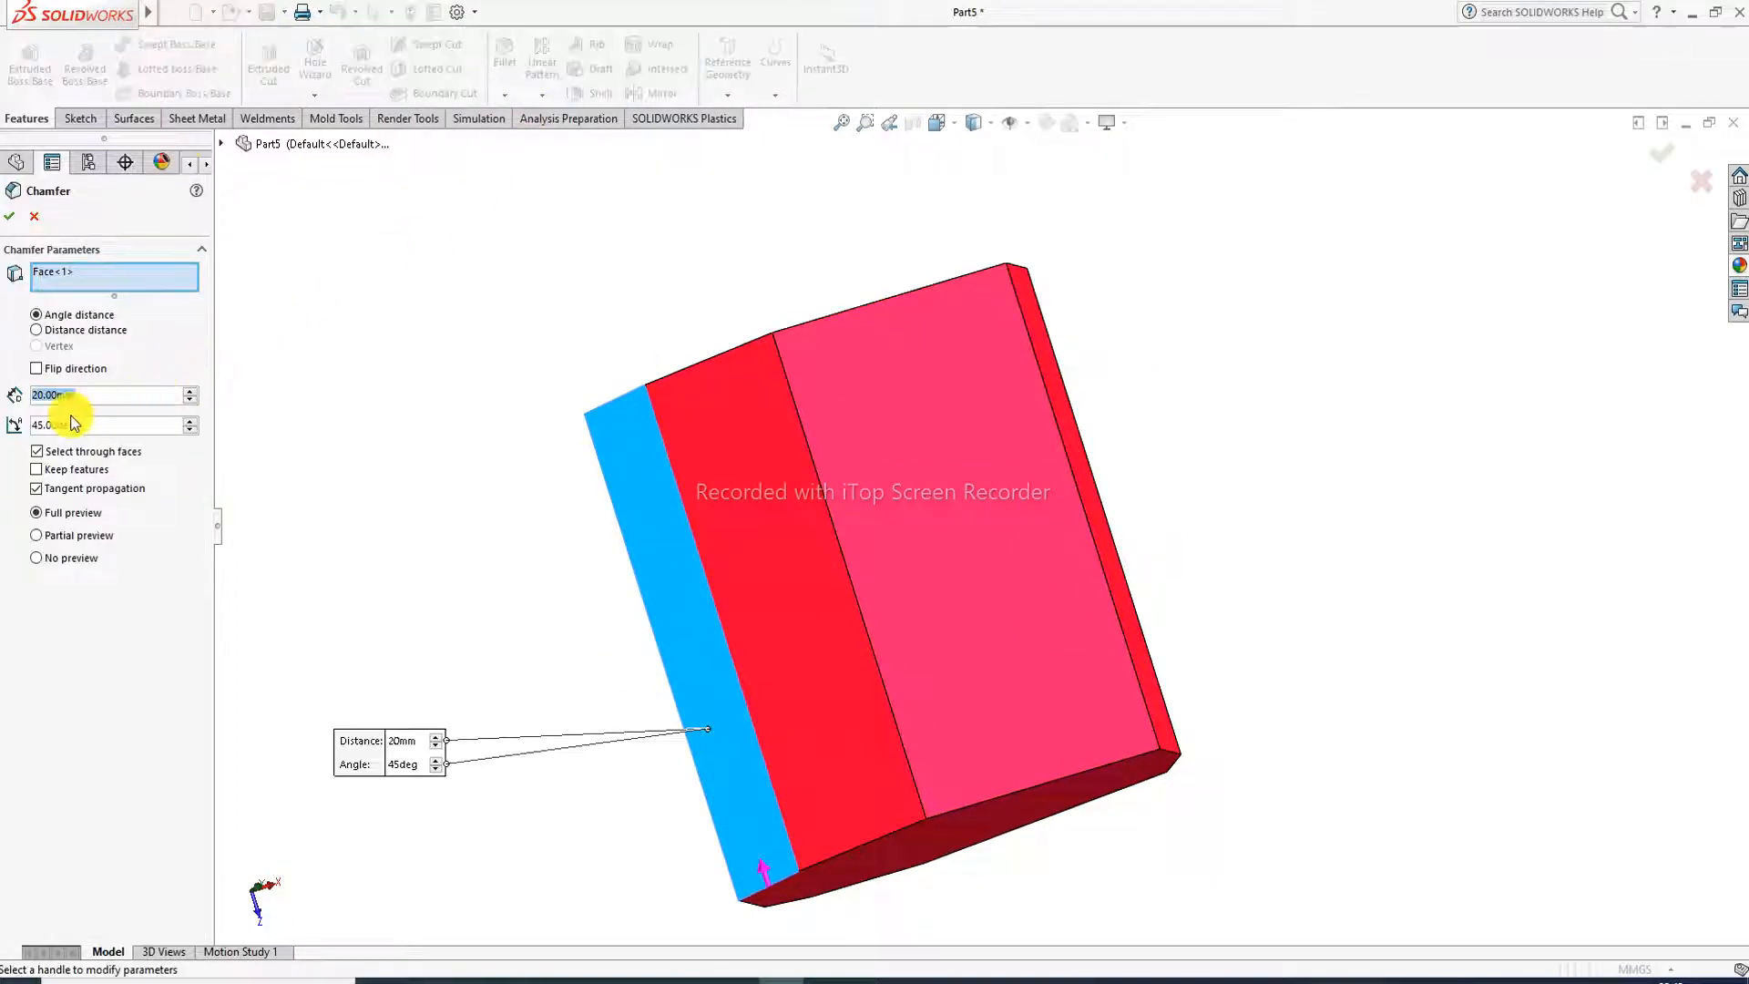
pyautogui.click(87, 334)
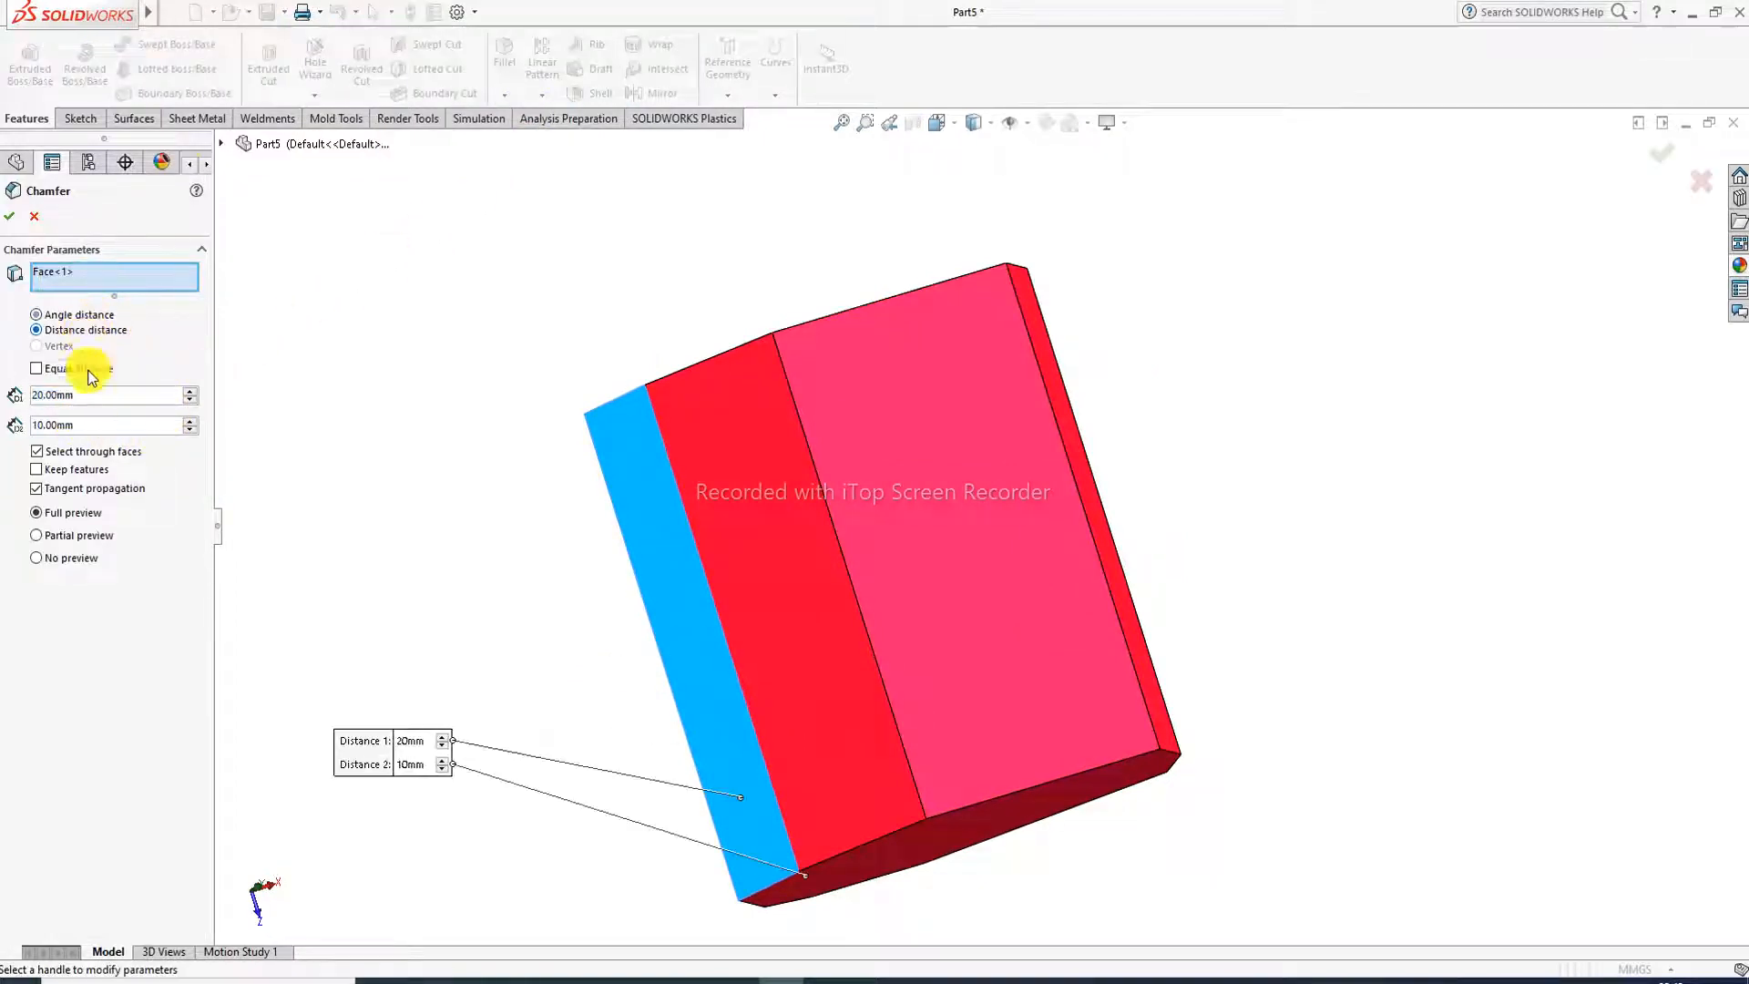
pyautogui.click(193, 420)
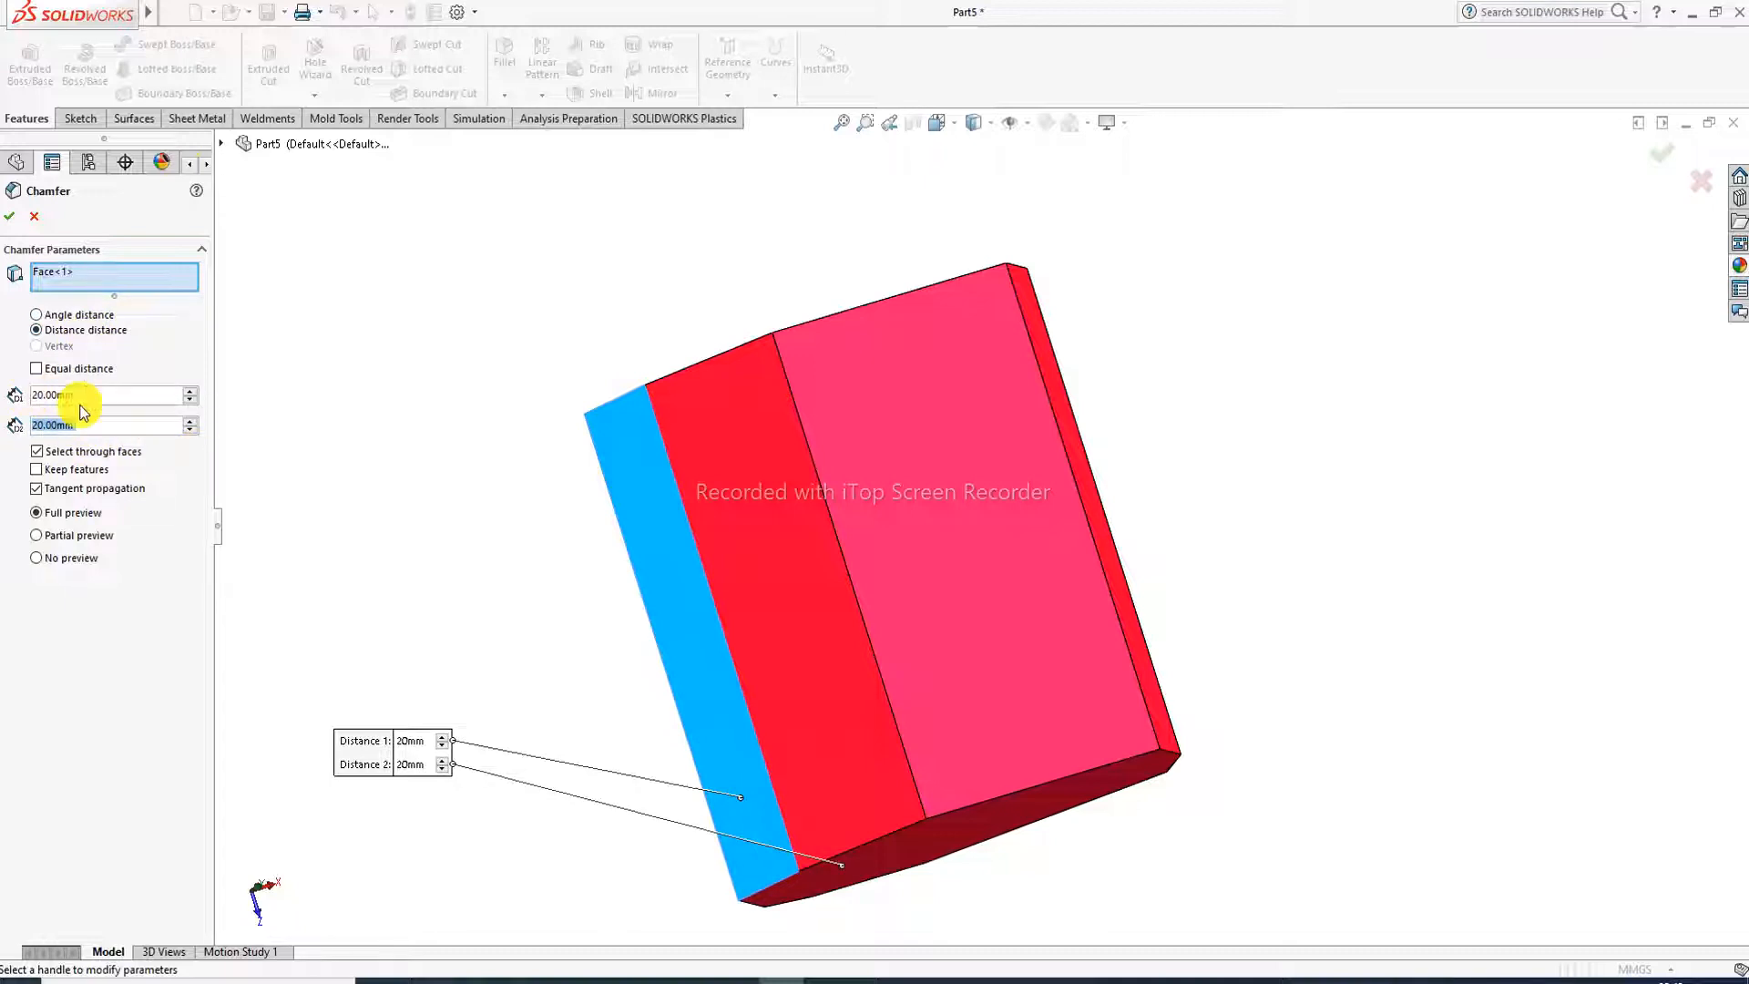
pyautogui.click(822, 489)
pyautogui.moveTo(816, 500); pyautogui.dragTo(1180, 521, button='middle')
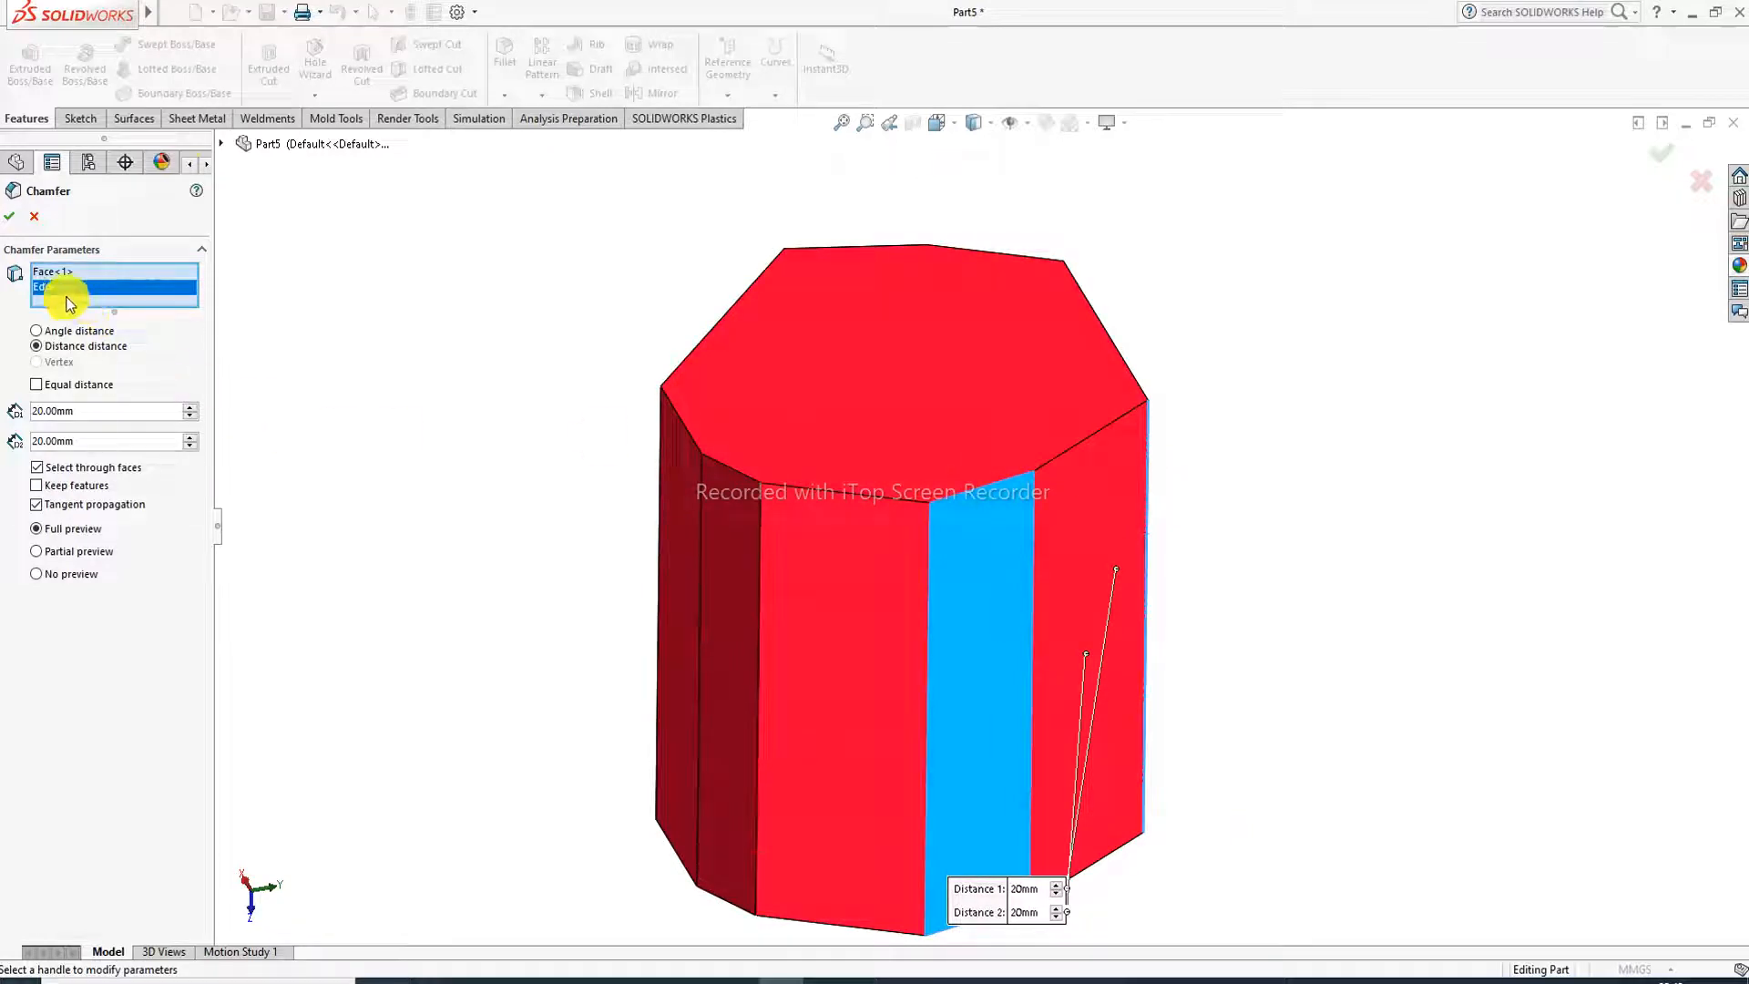
pyautogui.click(9, 216)
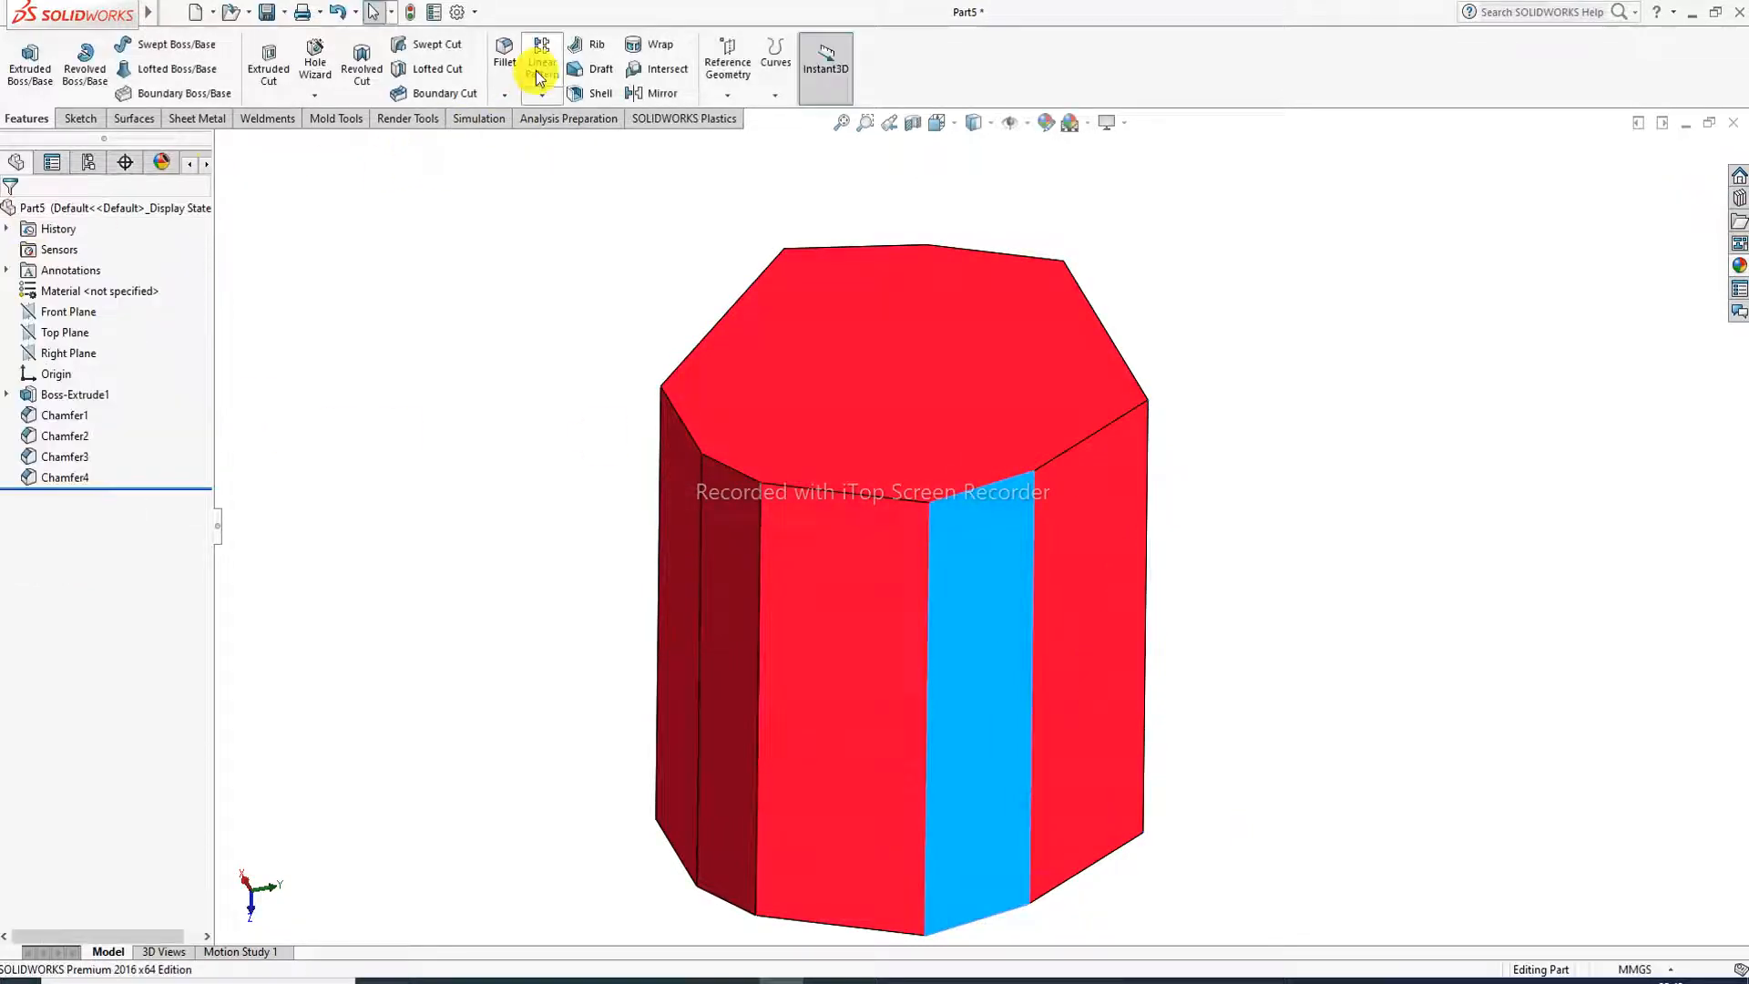
# Retry the 20 mm by 20 mm distance-distance chamfer on the lengthwise edge of the wide dark side face.
pyautogui.click(511, 95)
pyautogui.click(534, 142)
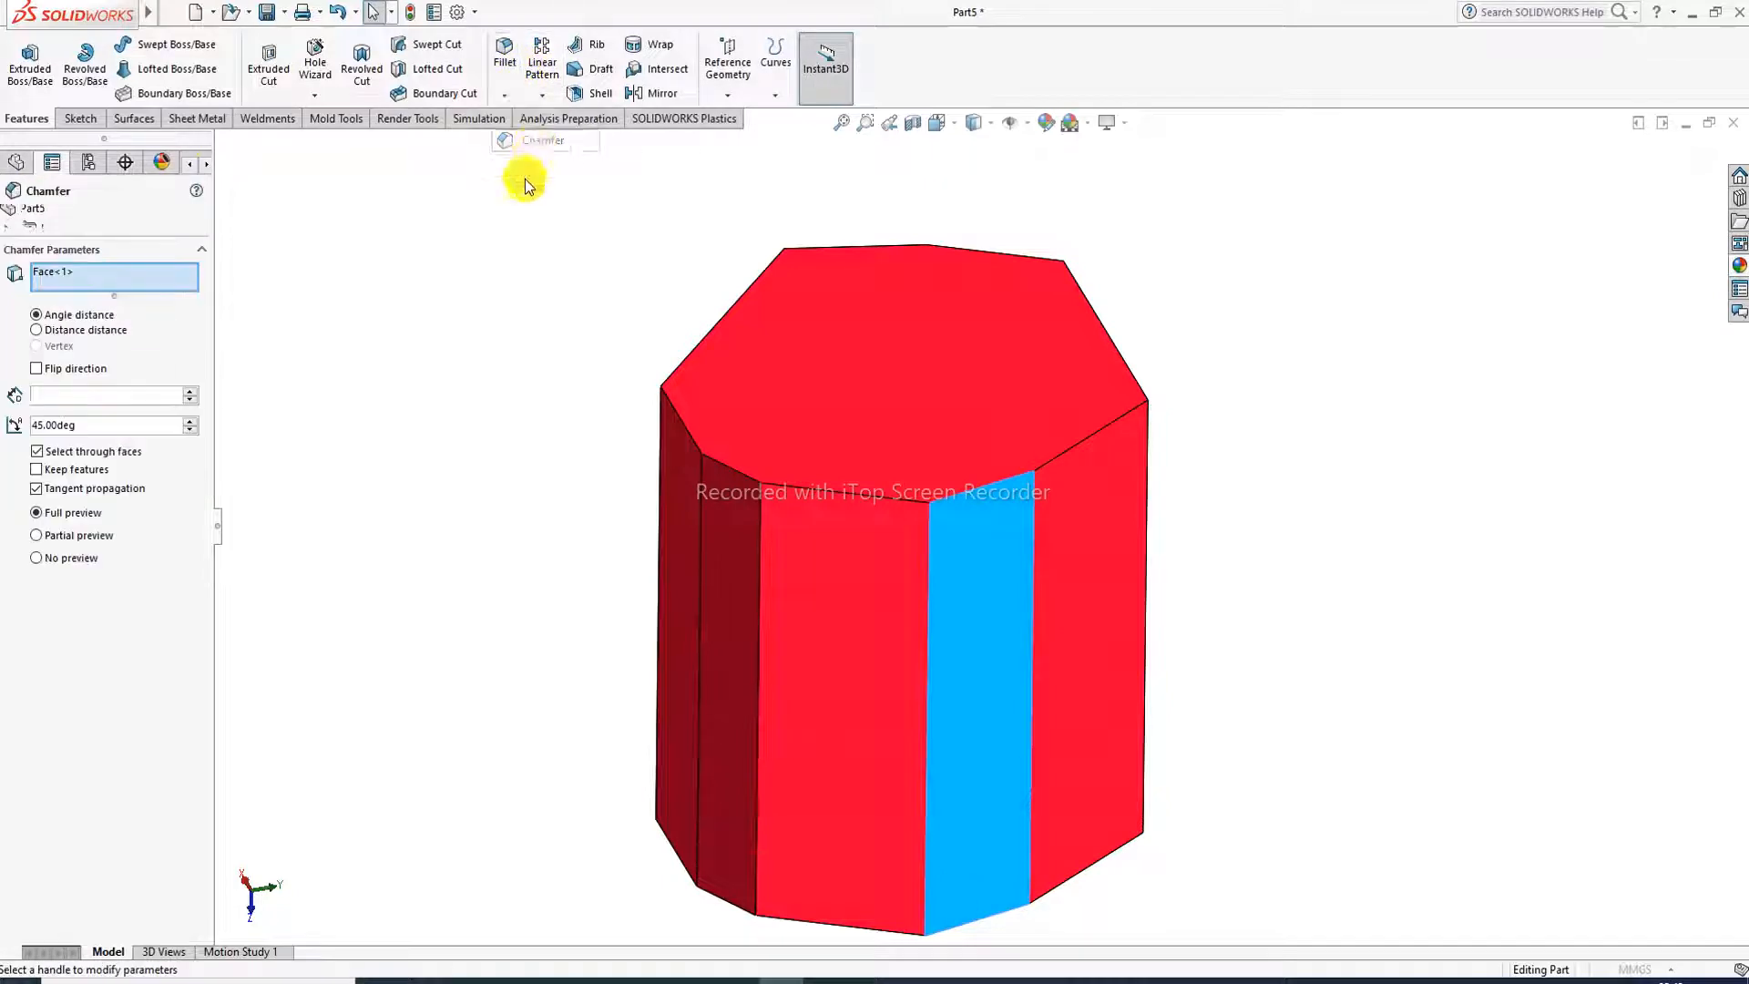
pyautogui.click(100, 329)
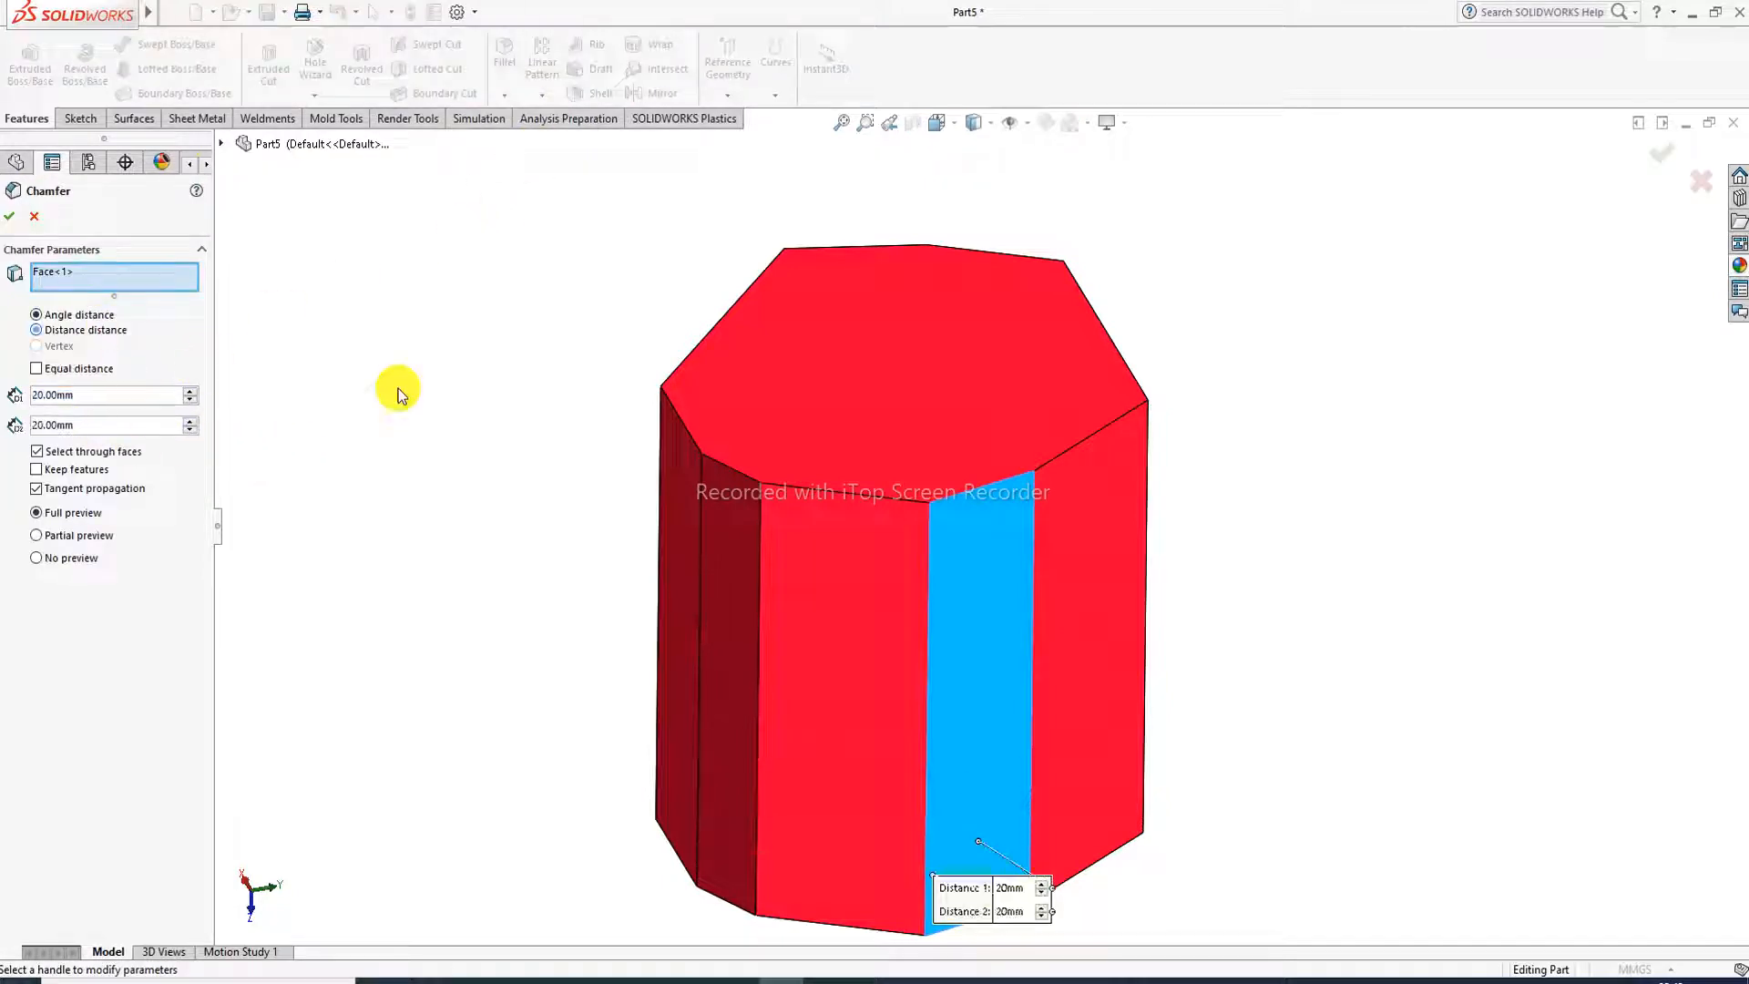
pyautogui.moveTo(824, 427); pyautogui.dragTo(975, 449, button='middle')
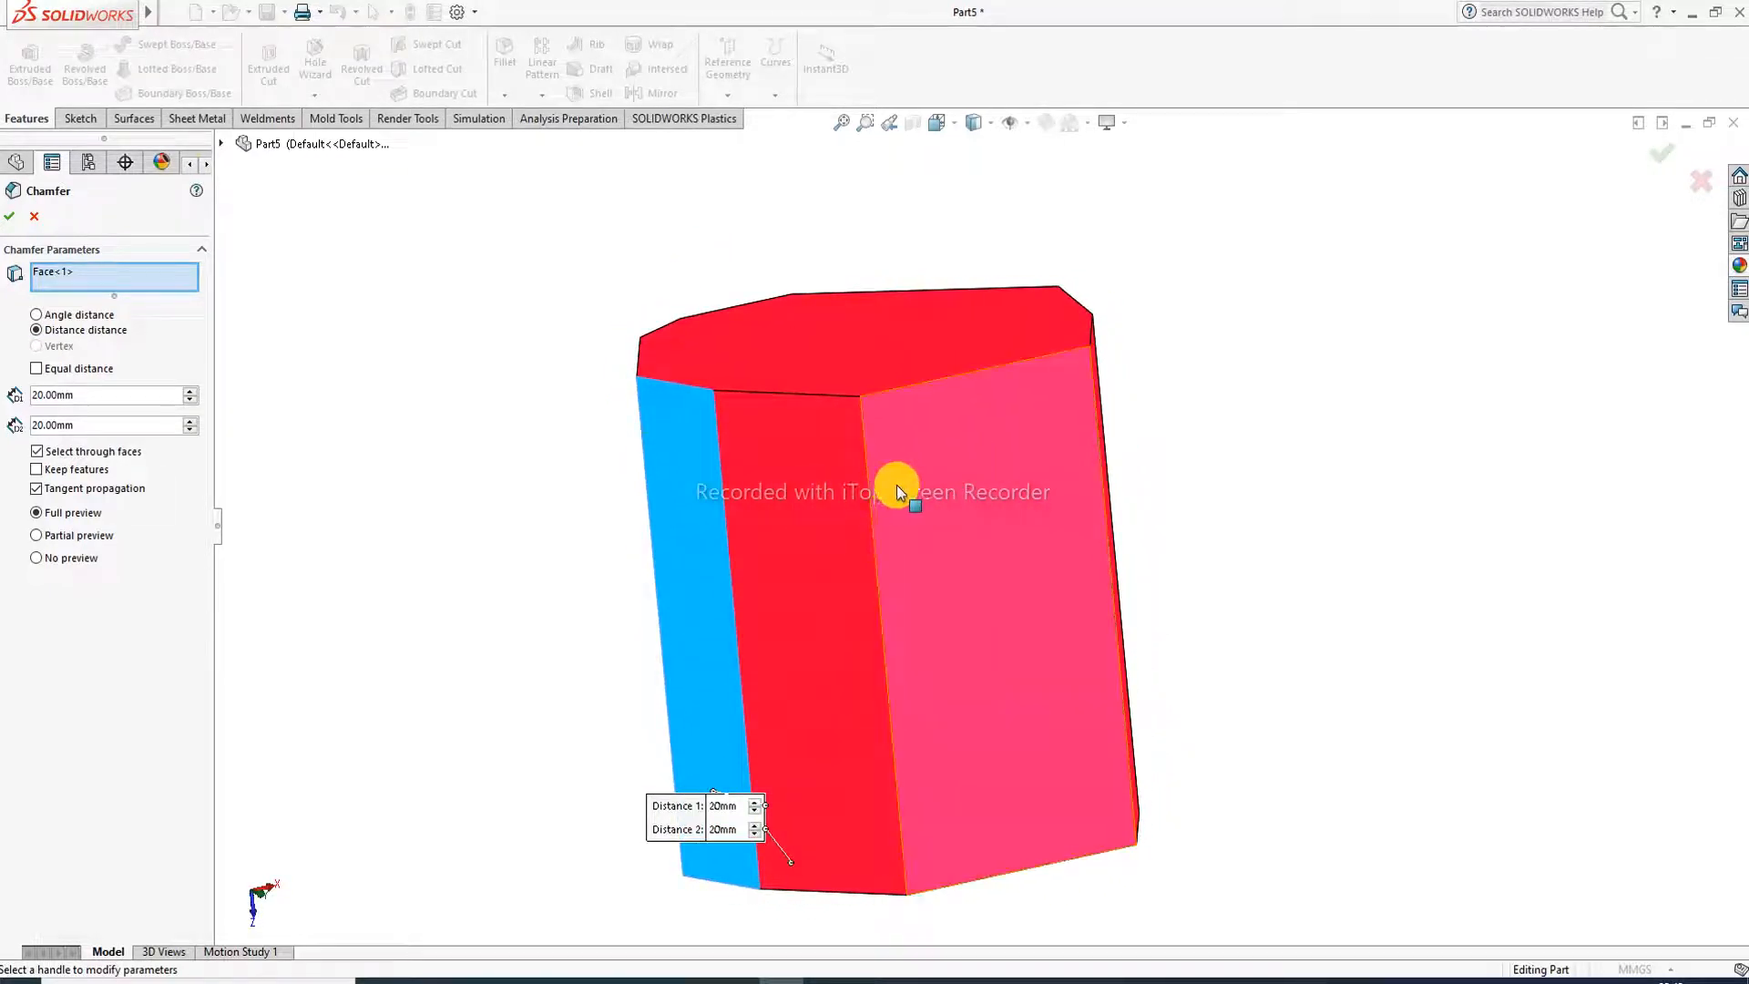
pyautogui.moveTo(1047, 254); pyautogui.dragTo(620, 510, button='middle')
pyautogui.moveTo(1106, 399); pyautogui.dragTo(1043, 537, button='middle')
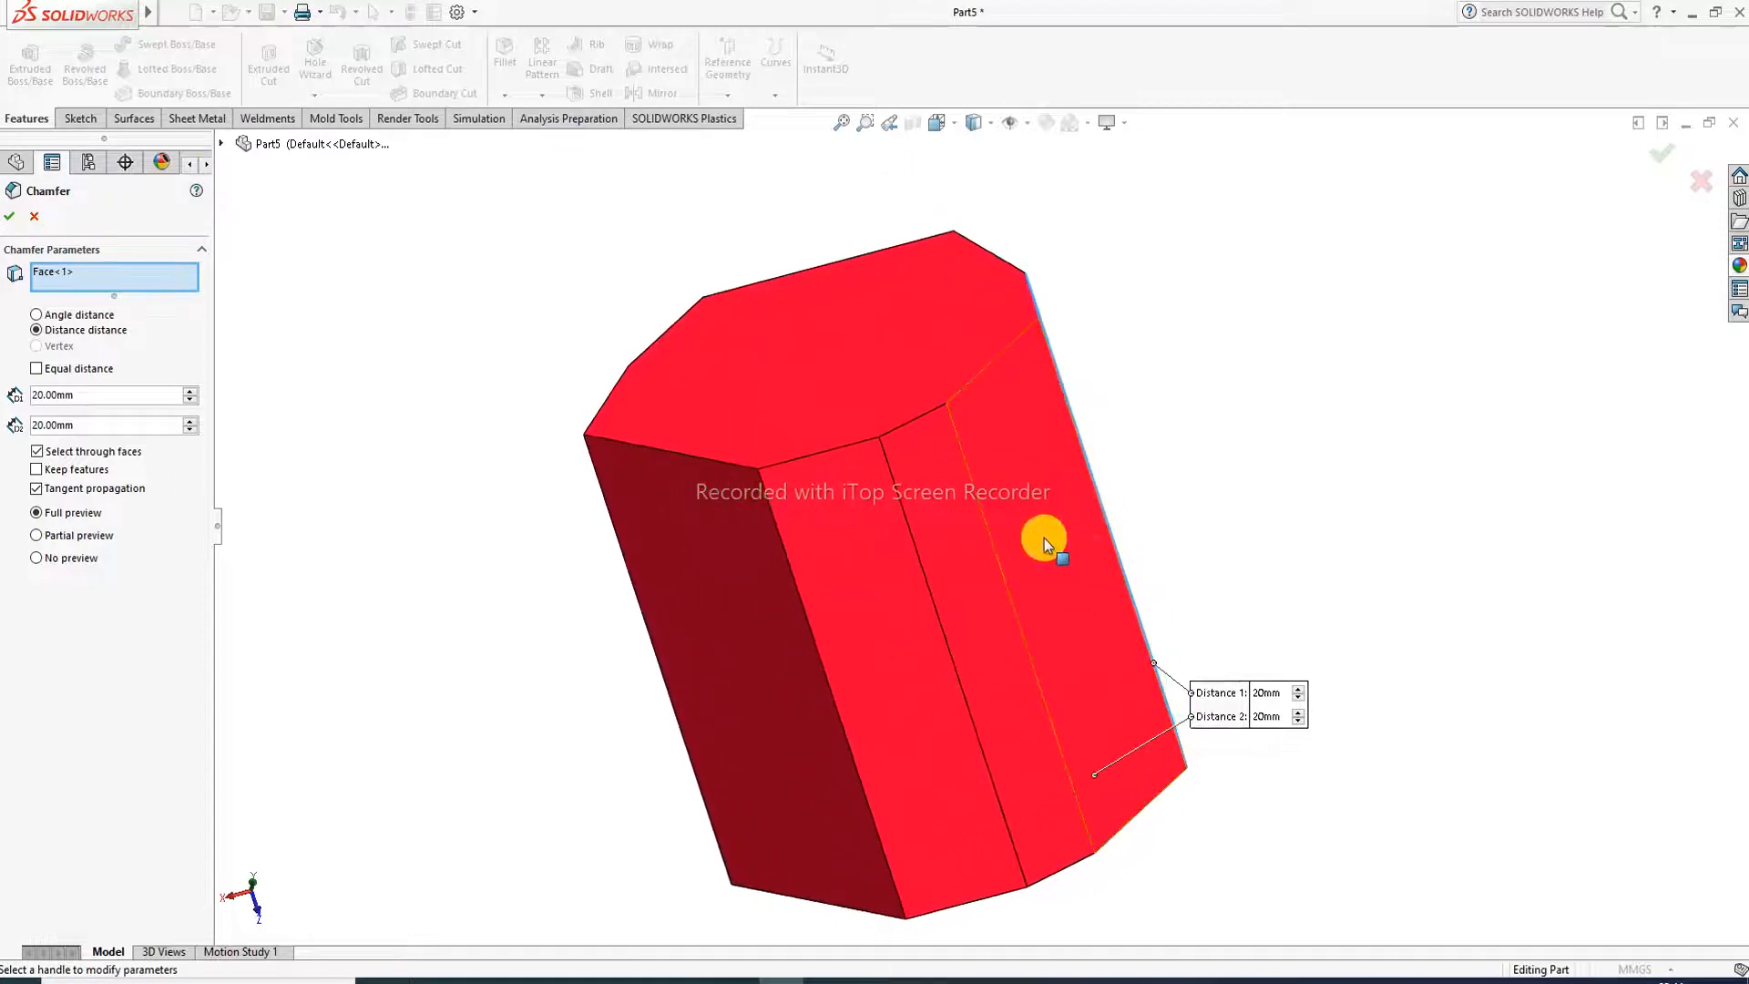
pyautogui.click(806, 618)
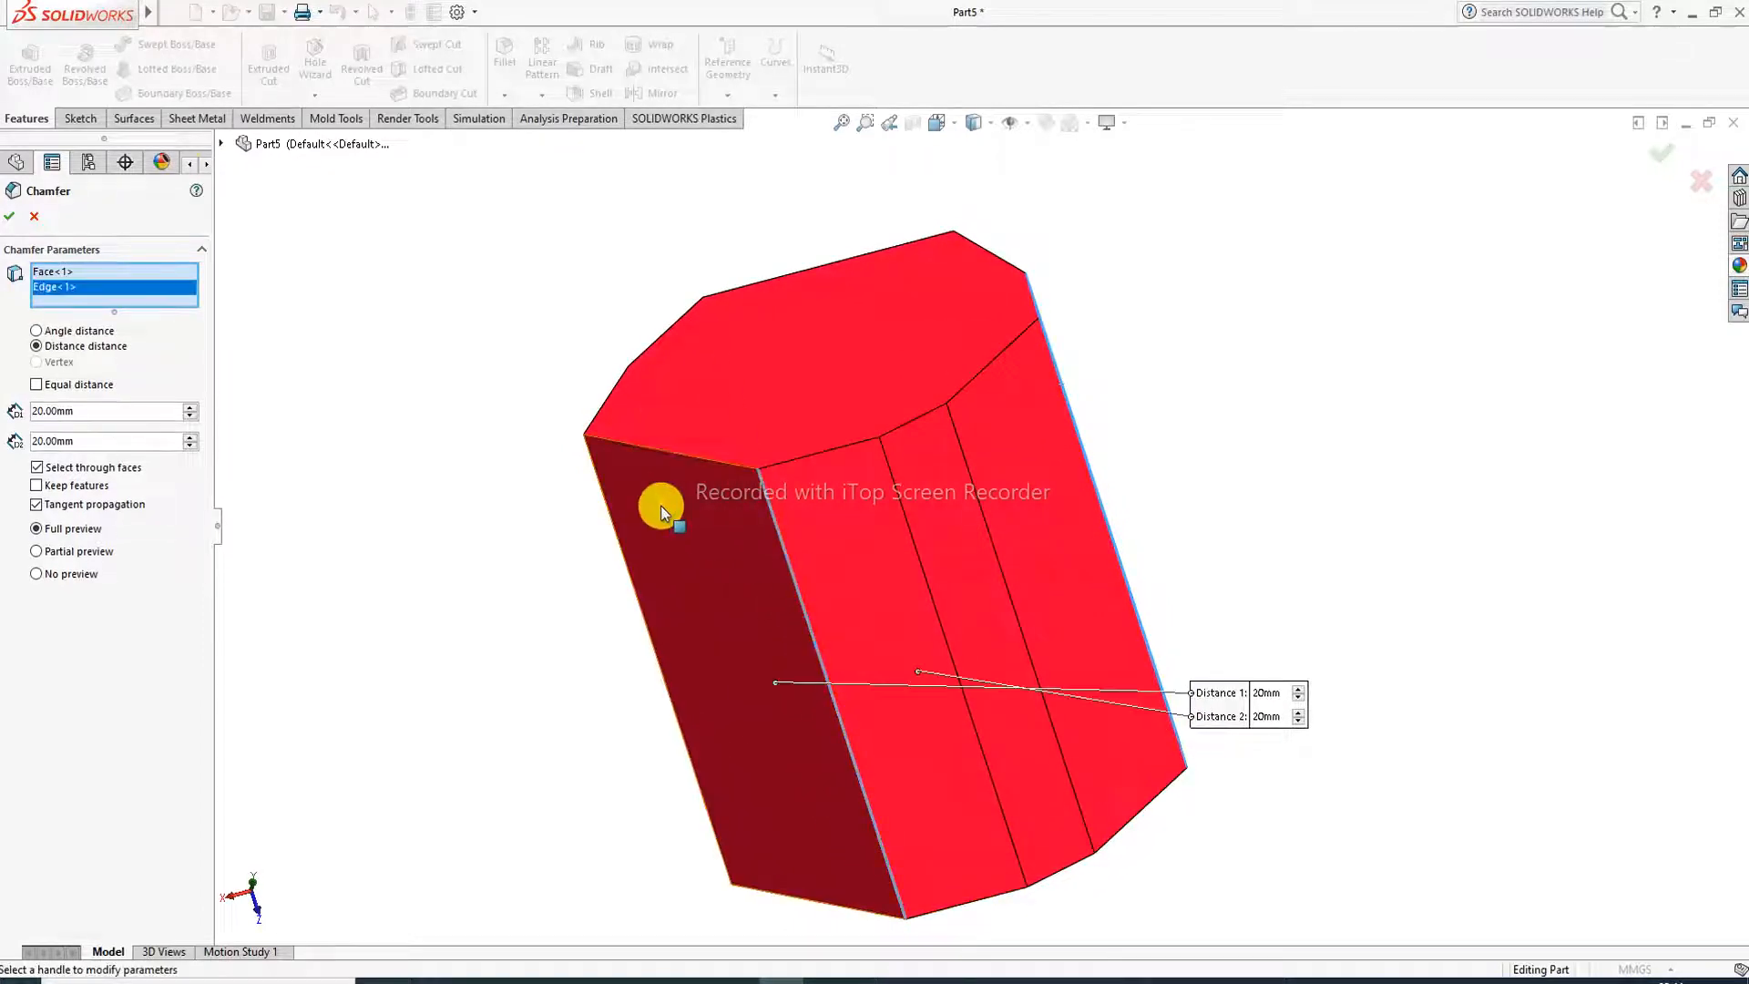
pyautogui.click(9, 216)
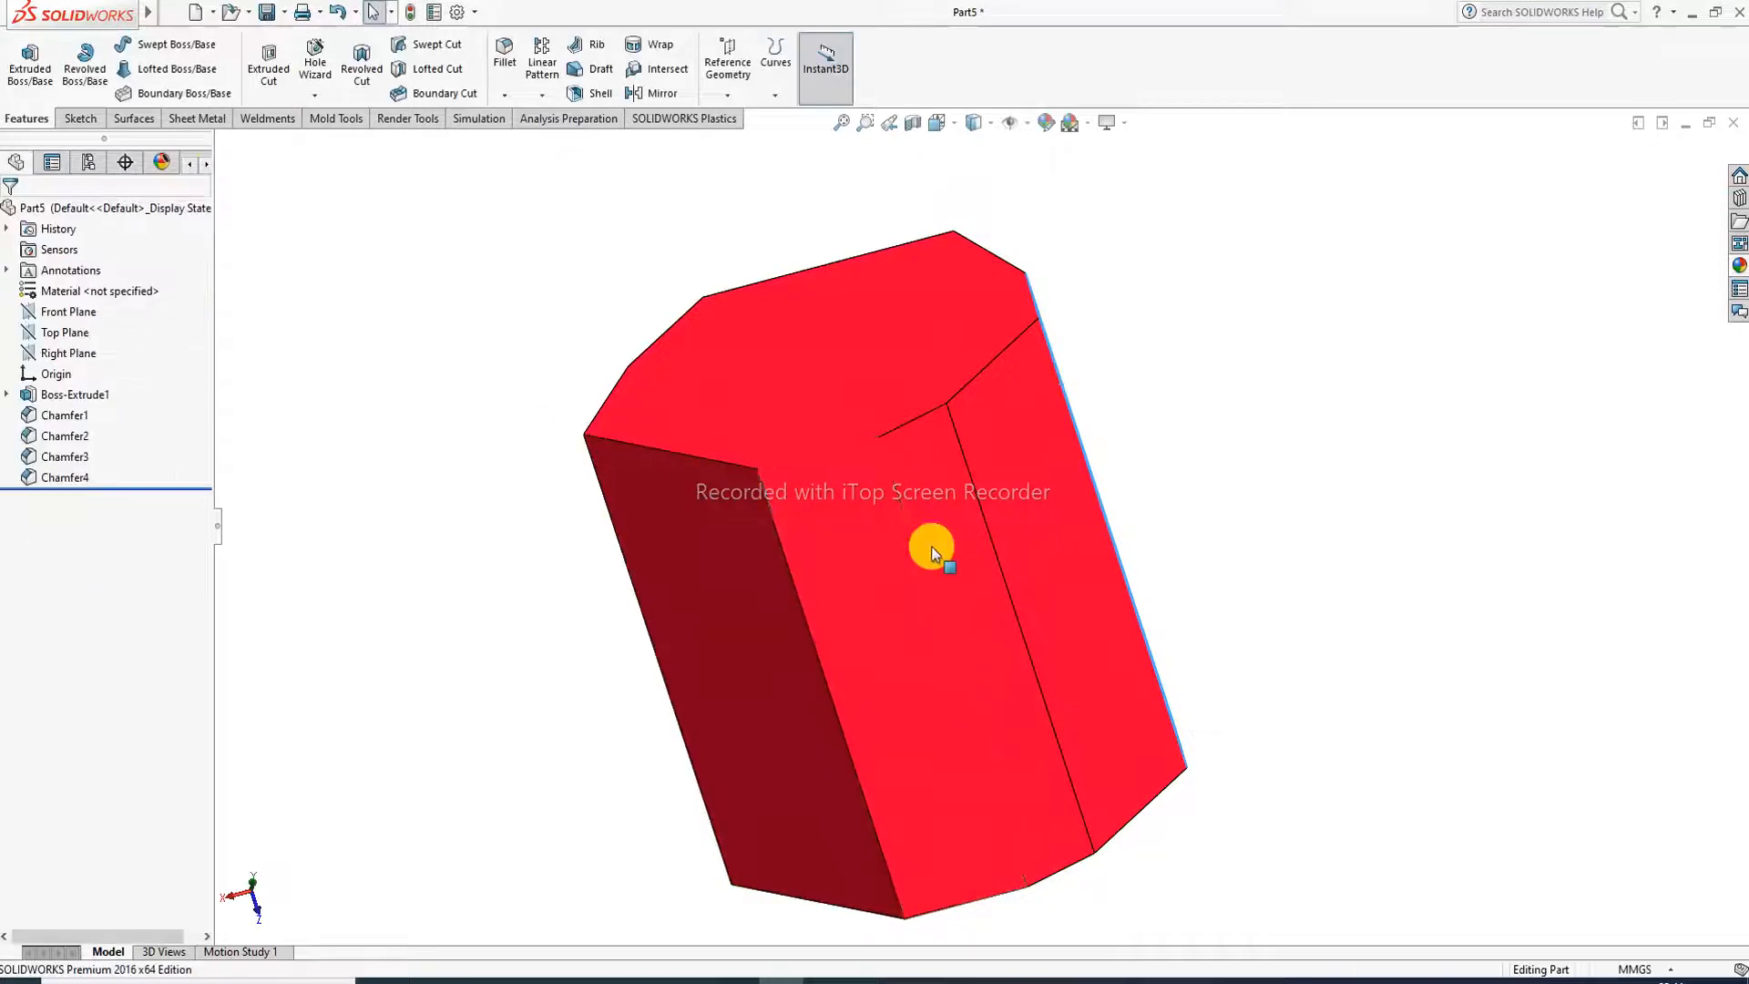
# Delete all four chamfer features from the prism.
pyautogui.click(71, 480)
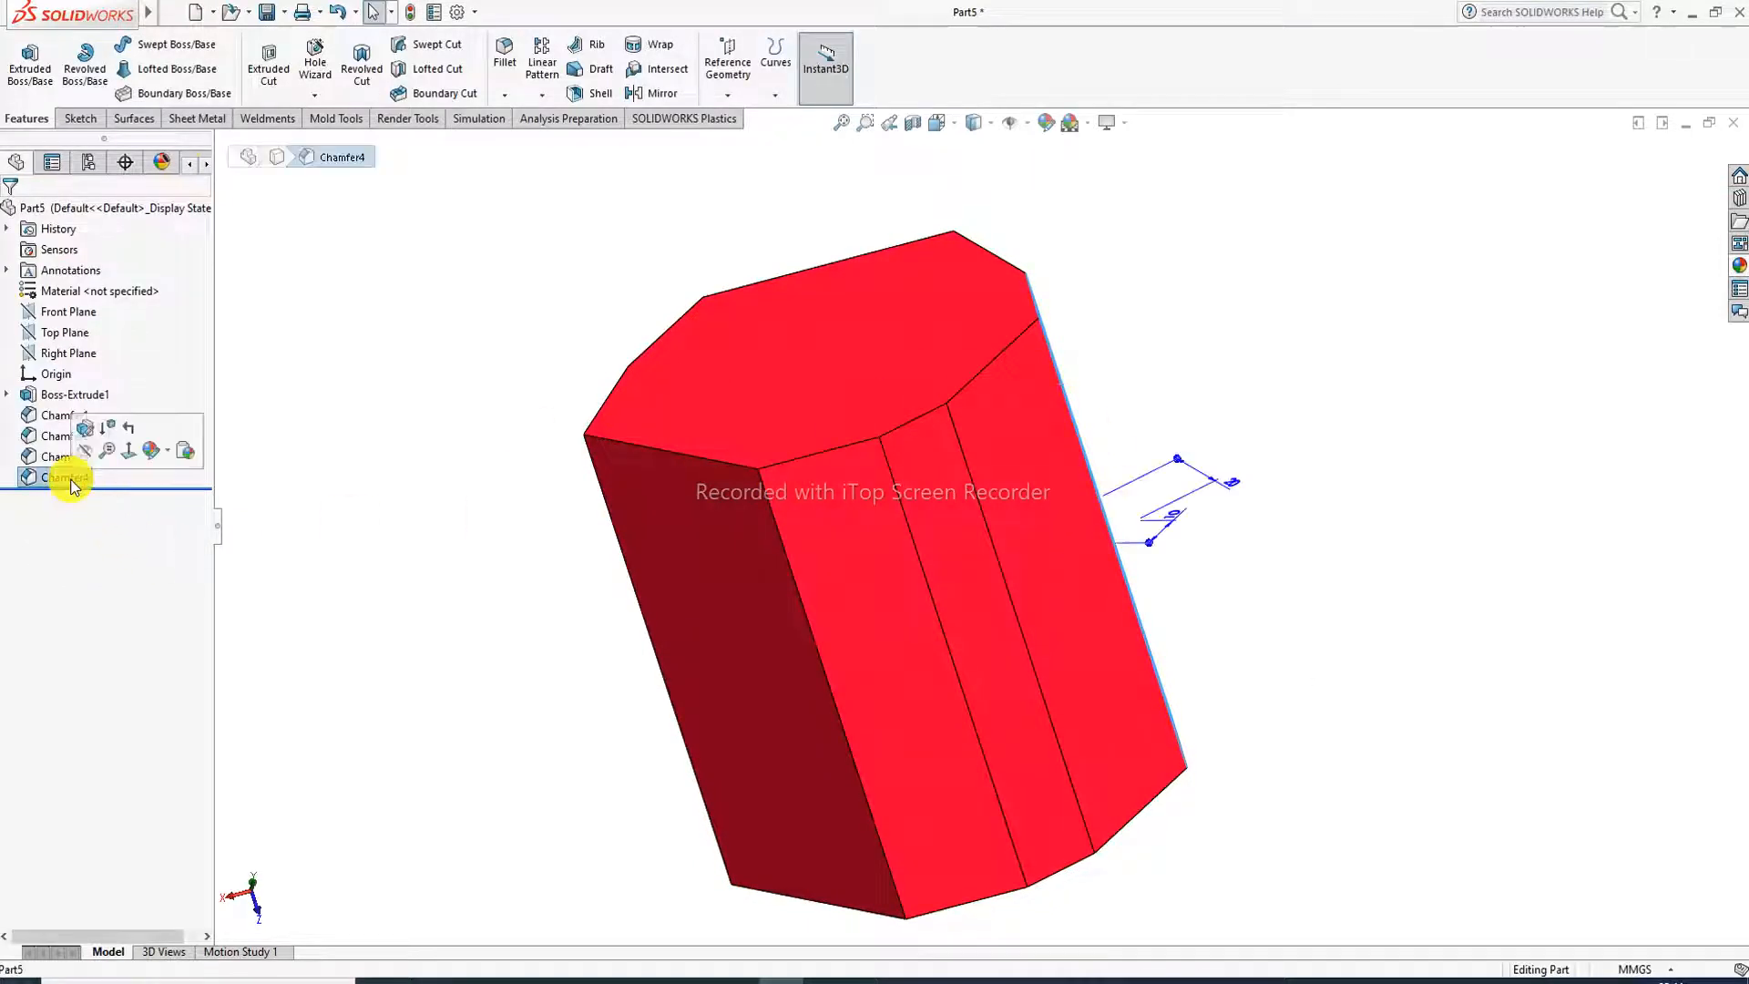
pyautogui.keyDown('shift'); pyautogui.click(65, 436); pyautogui.keyUp('shift')
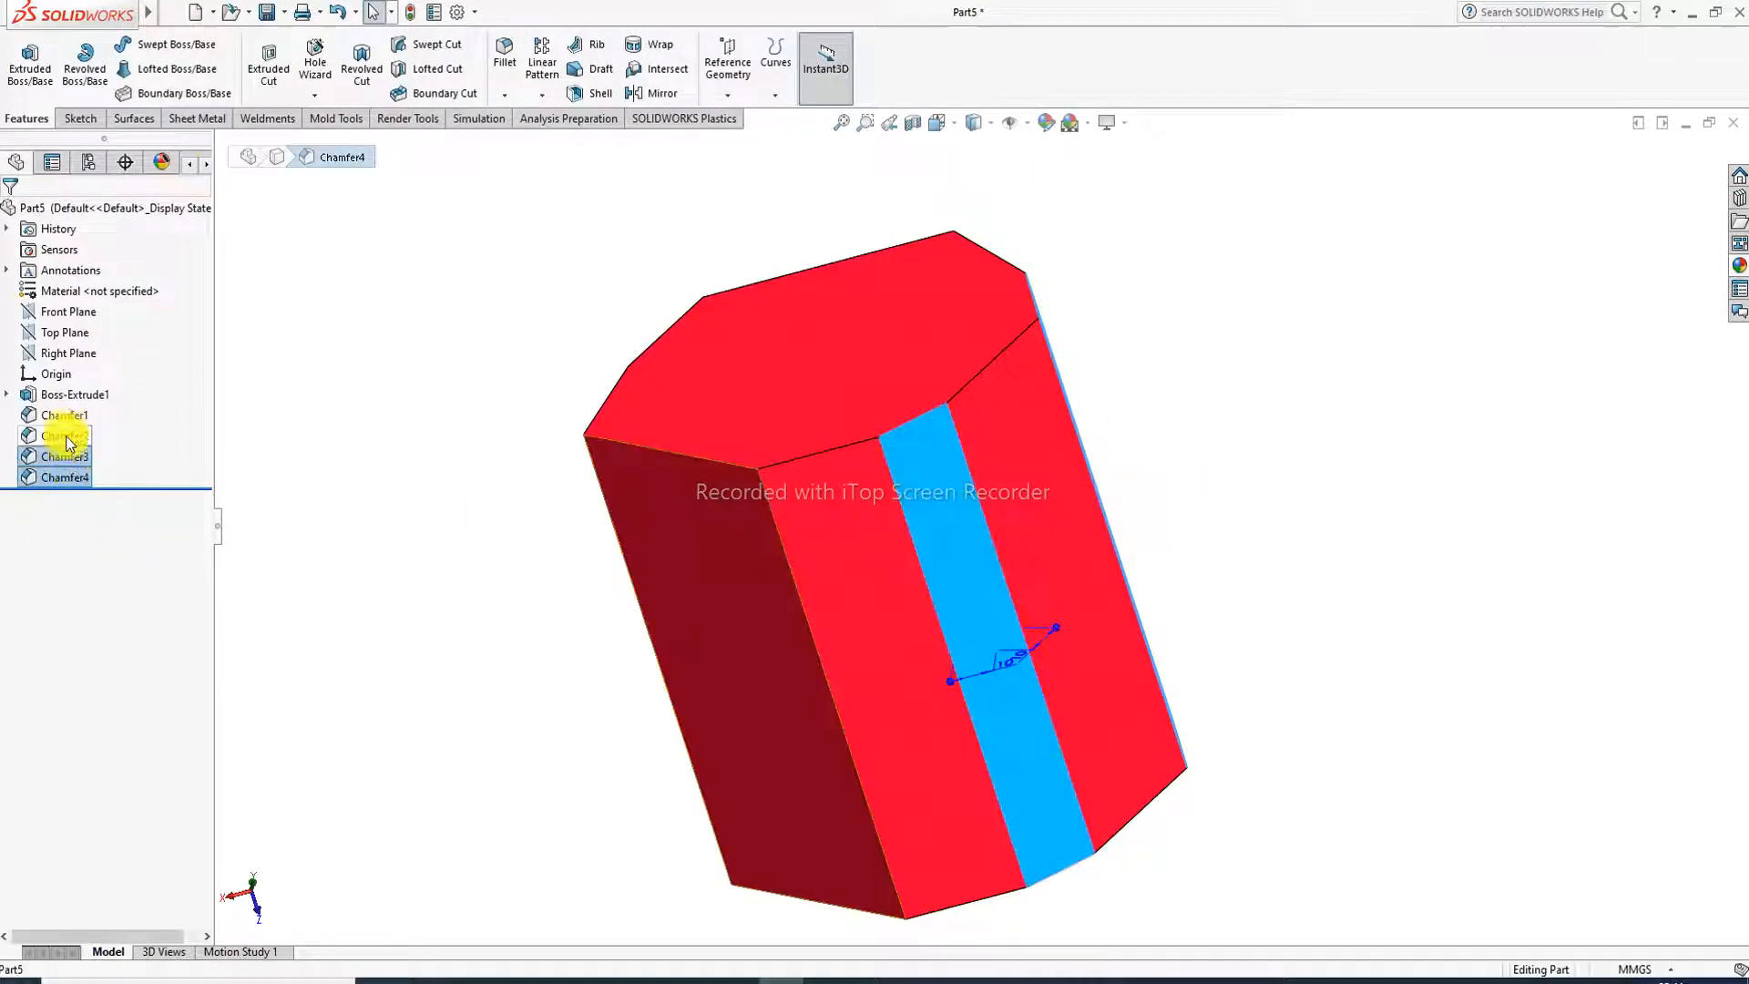
pyautogui.keyDown('shift'); pyautogui.click(64, 415); pyautogui.keyUp('shift')
pyautogui.rightClick(68, 417)
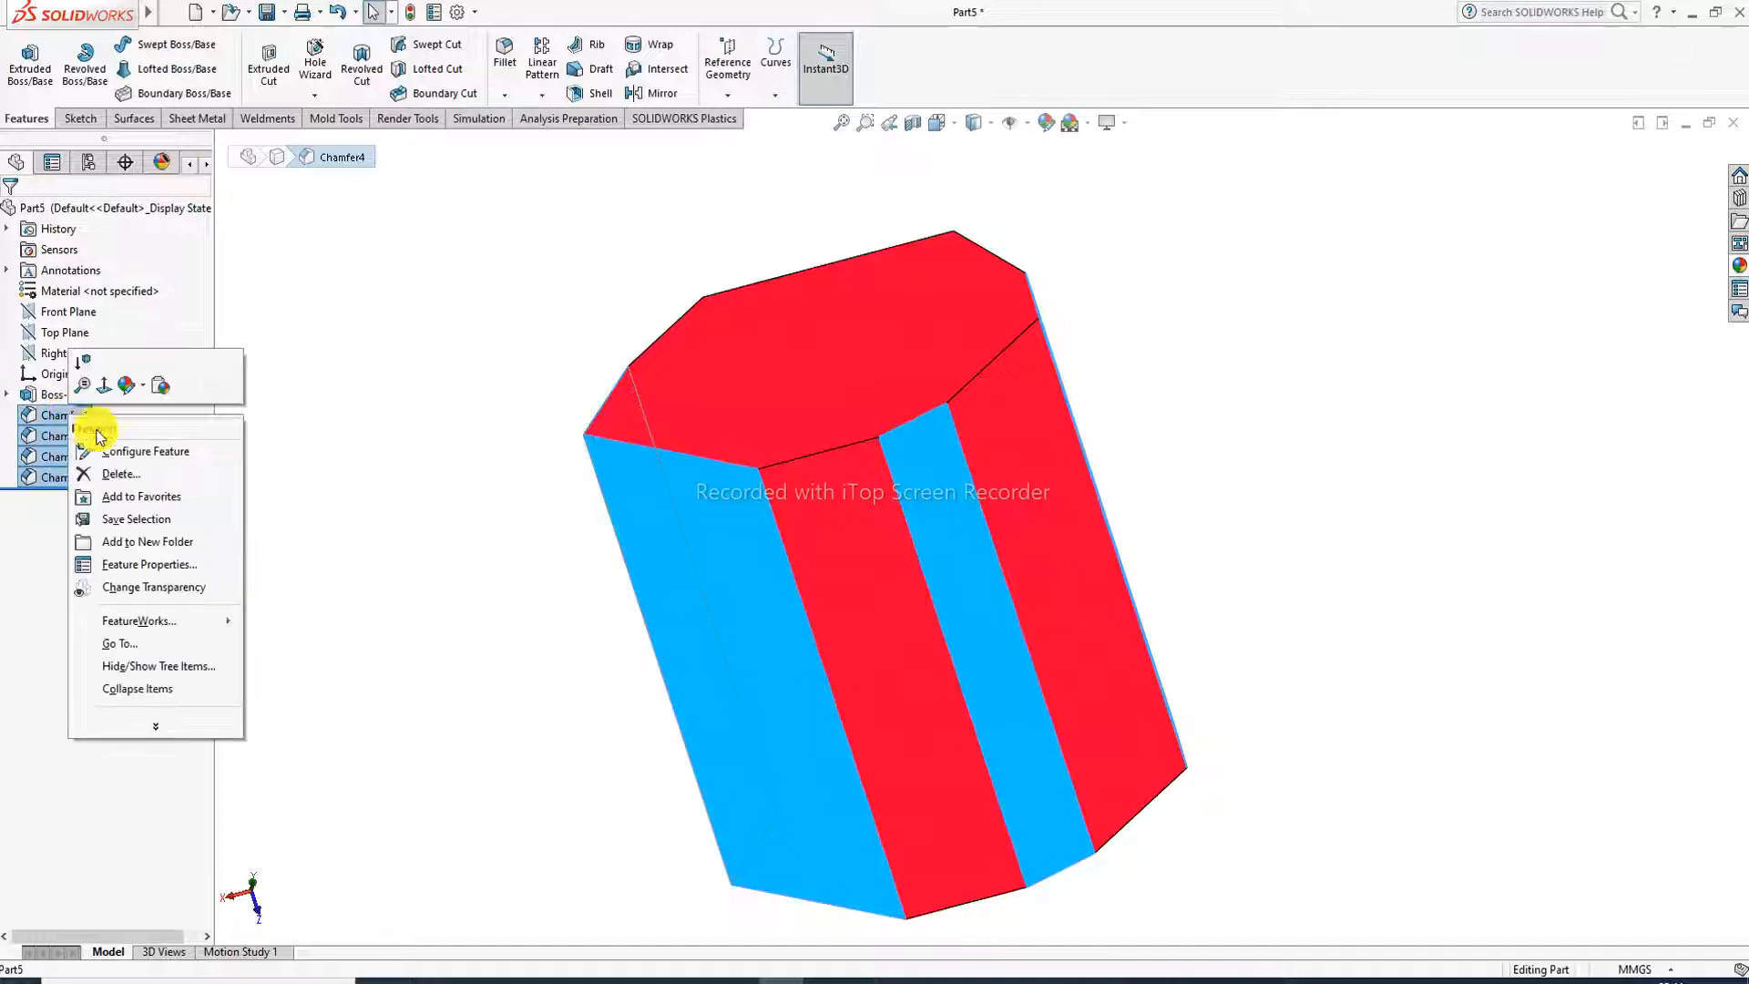
pyautogui.click(118, 474)
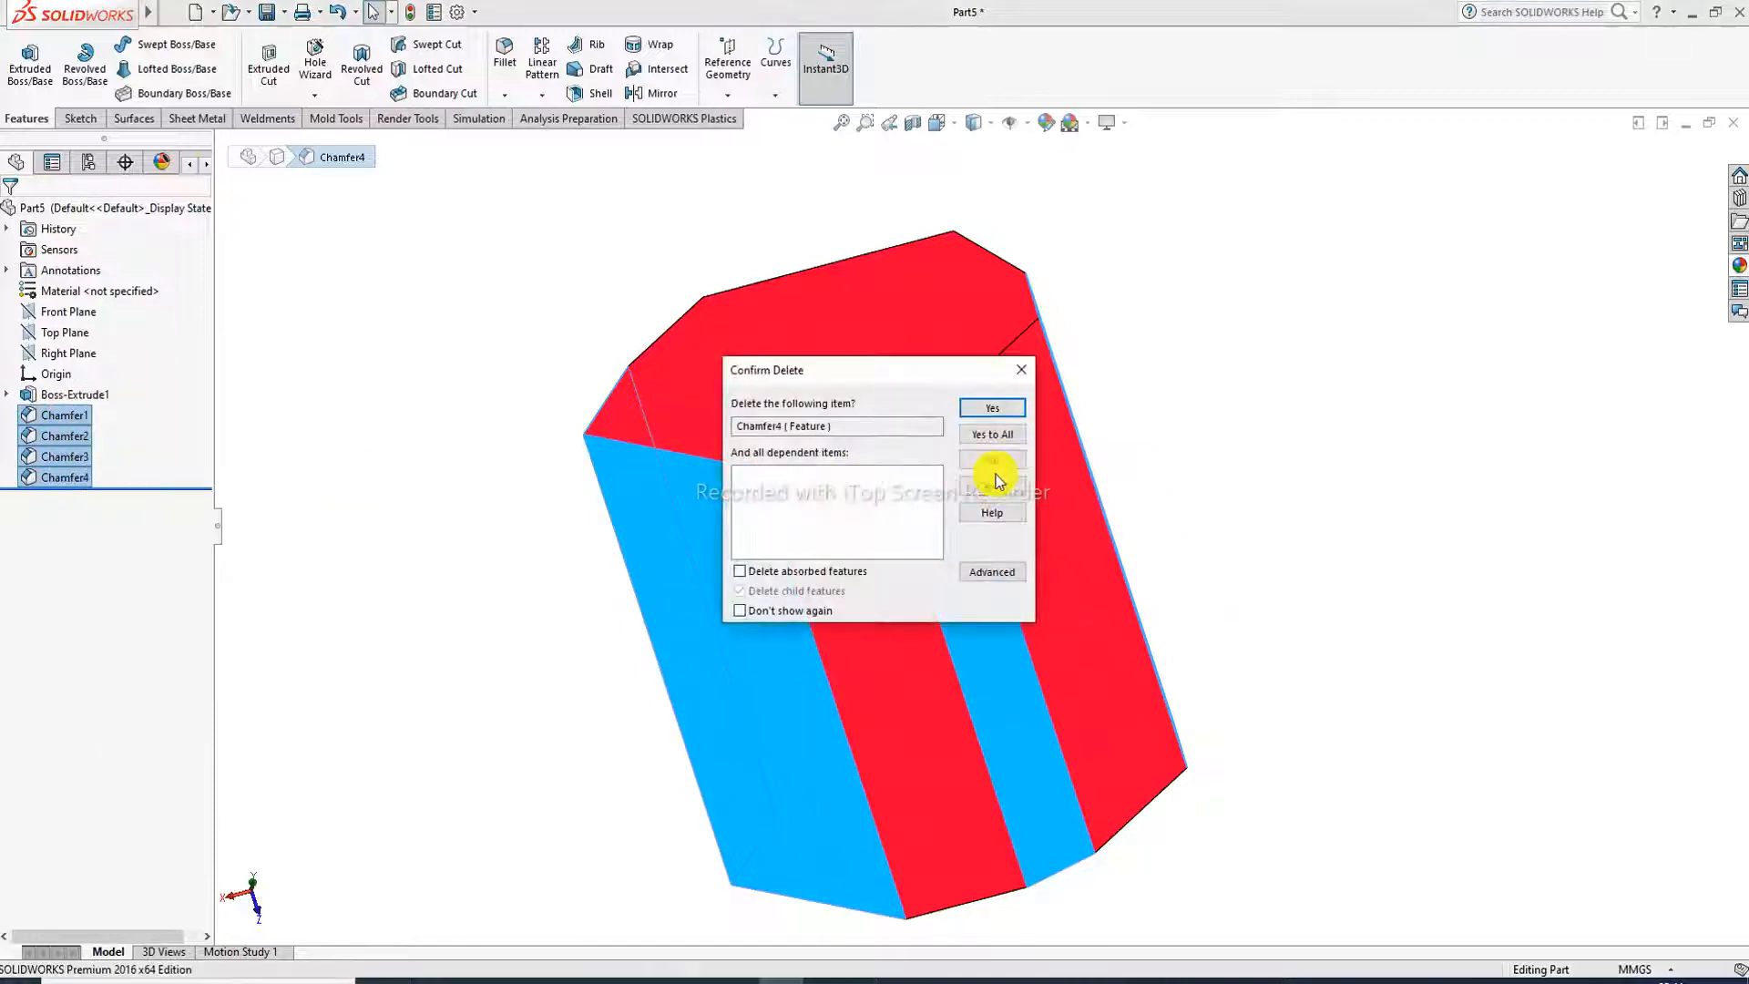
pyautogui.click(1007, 412)
pyautogui.click(1013, 410)
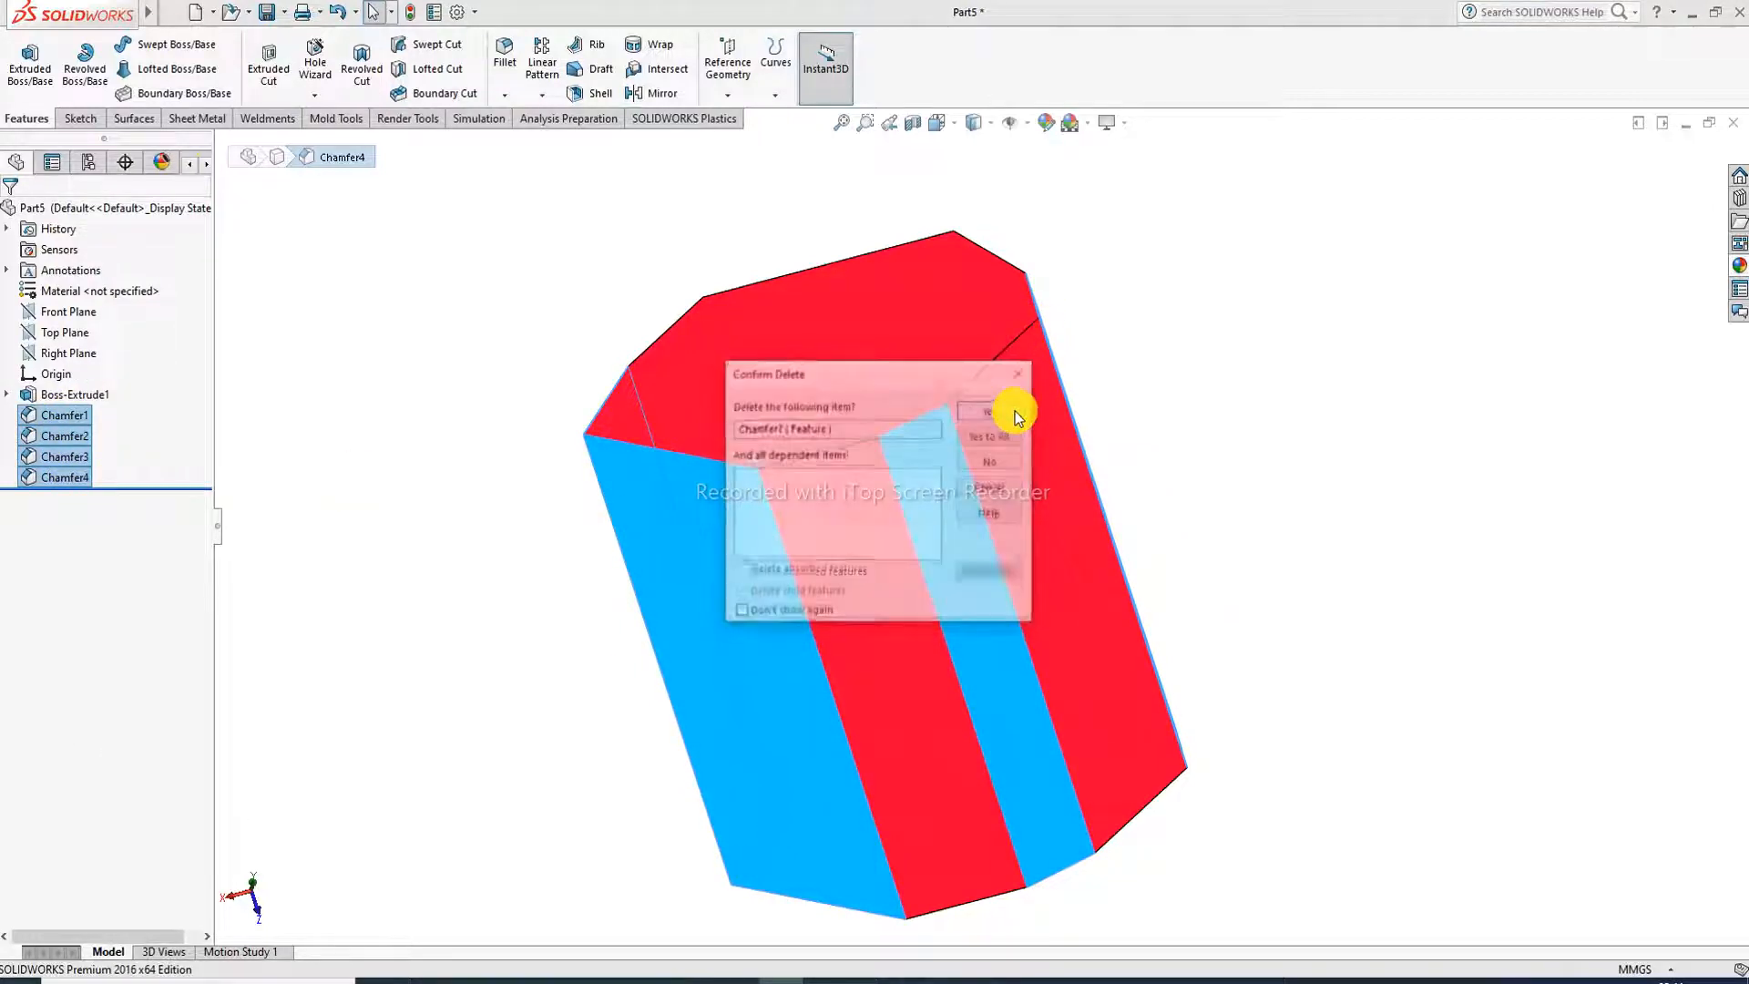
pyautogui.click(1011, 411)
pyautogui.click(1011, 411)
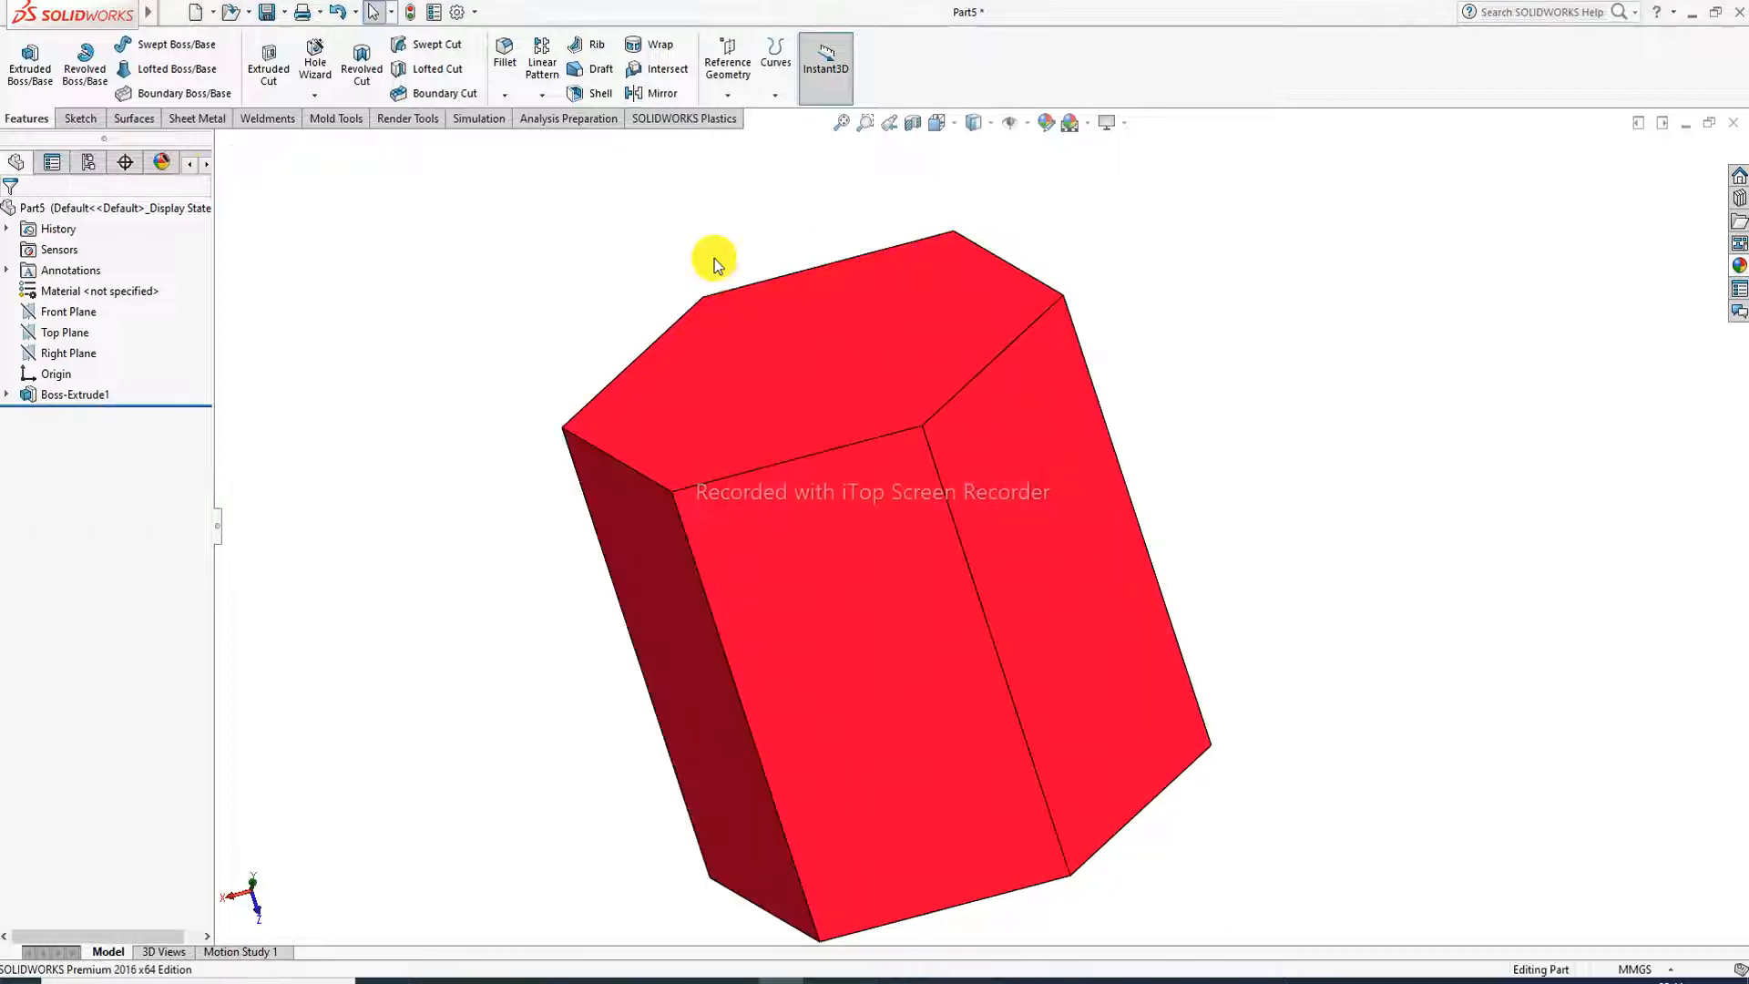
# Chamfer one lengthwise edge of the plain hexagonal prism with a distance-distance chamfer of 20 mm by 20 mm.
pyautogui.click(505, 95)
pyautogui.click(537, 141)
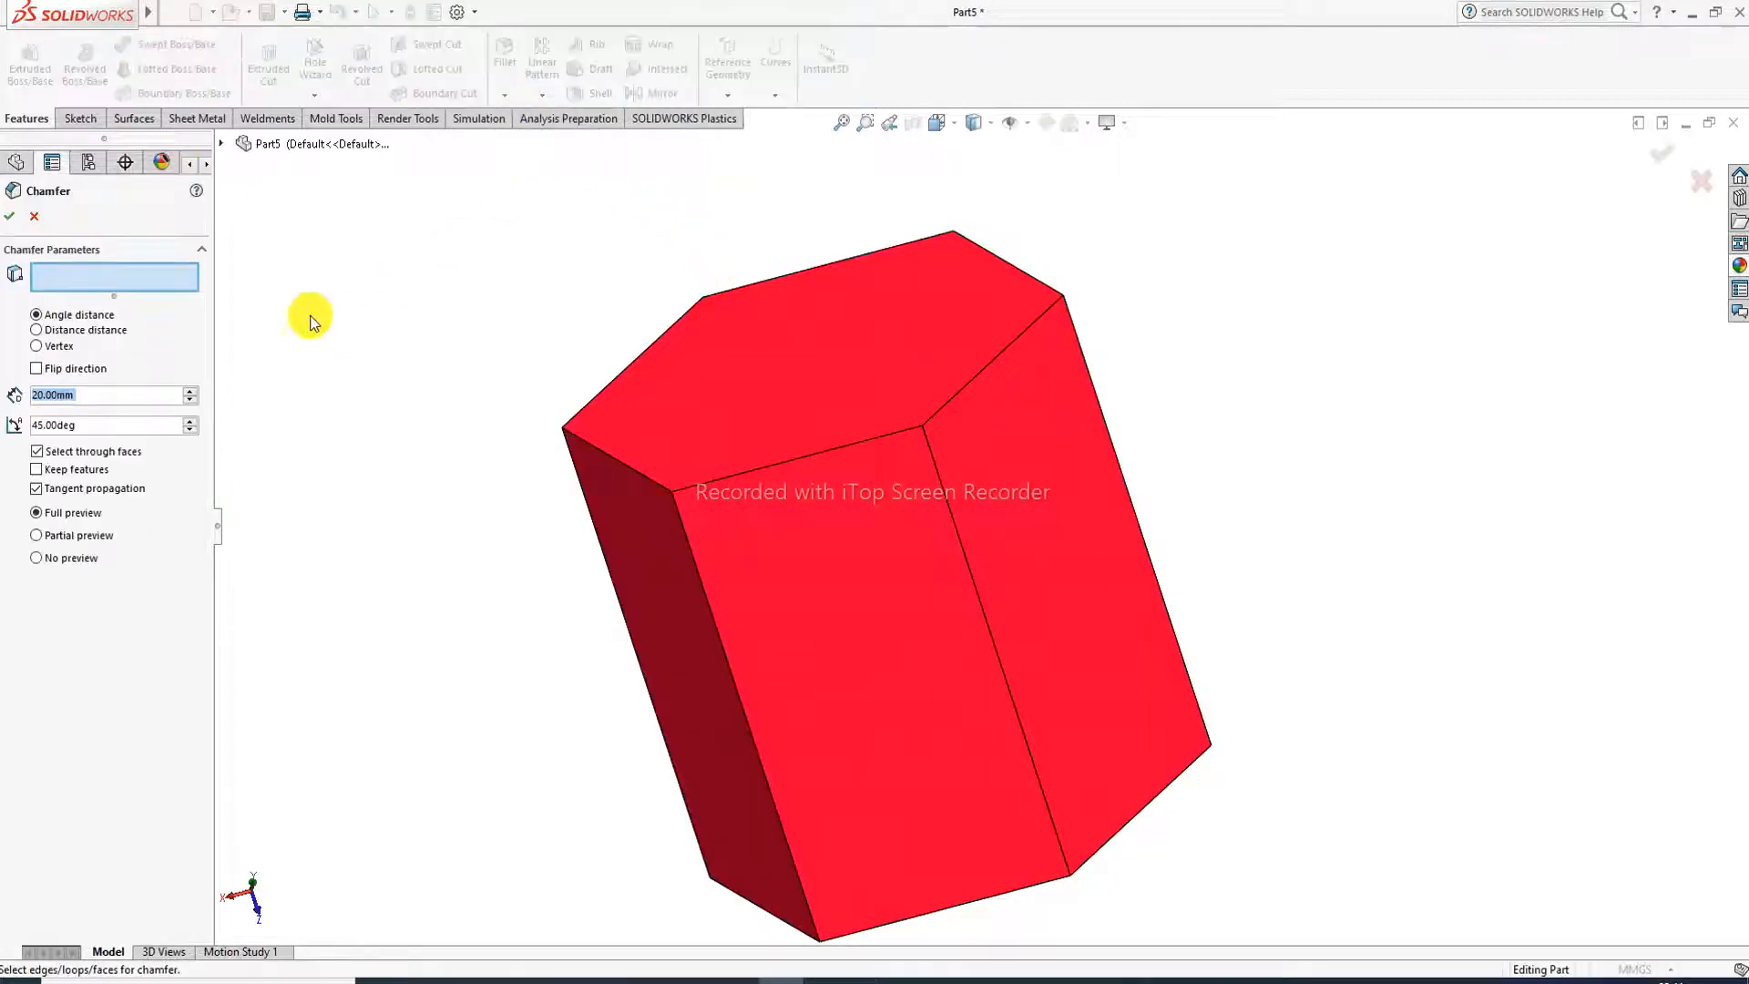
pyautogui.click(88, 333)
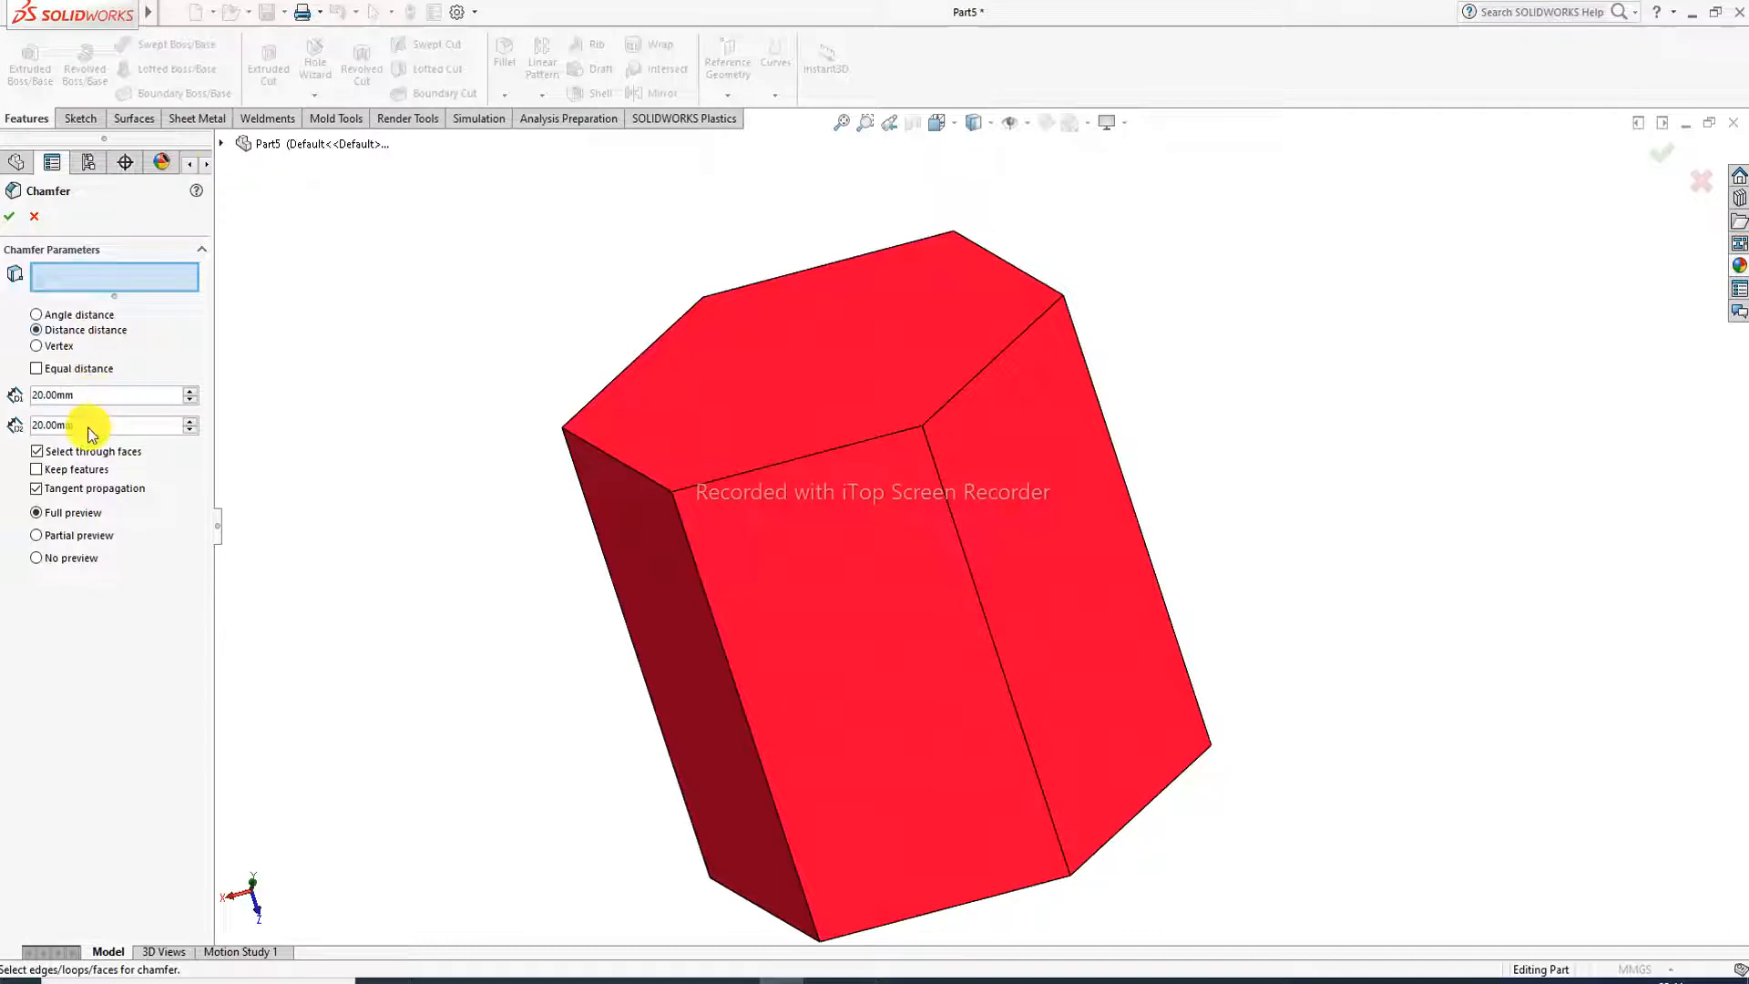
pyautogui.moveTo(306, 451); pyautogui.dragTo(443, 391, button='middle')
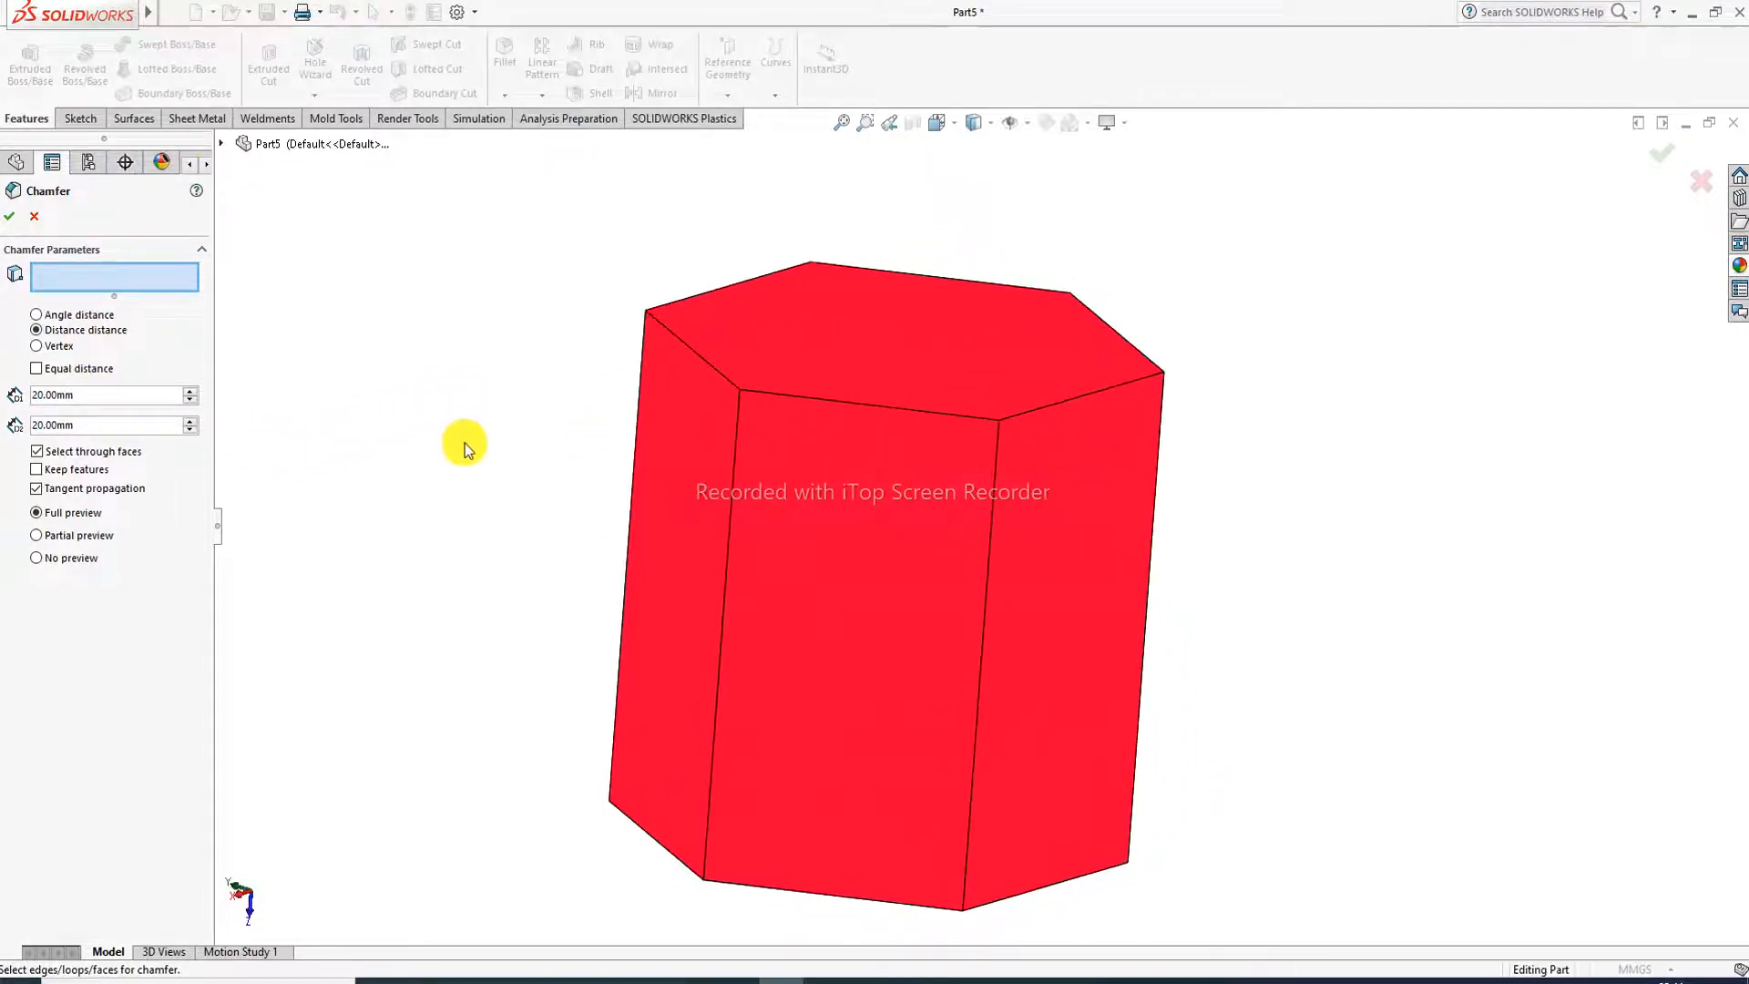
pyautogui.click(734, 474)
pyautogui.moveTo(797, 496); pyautogui.dragTo(753, 534, button='middle')
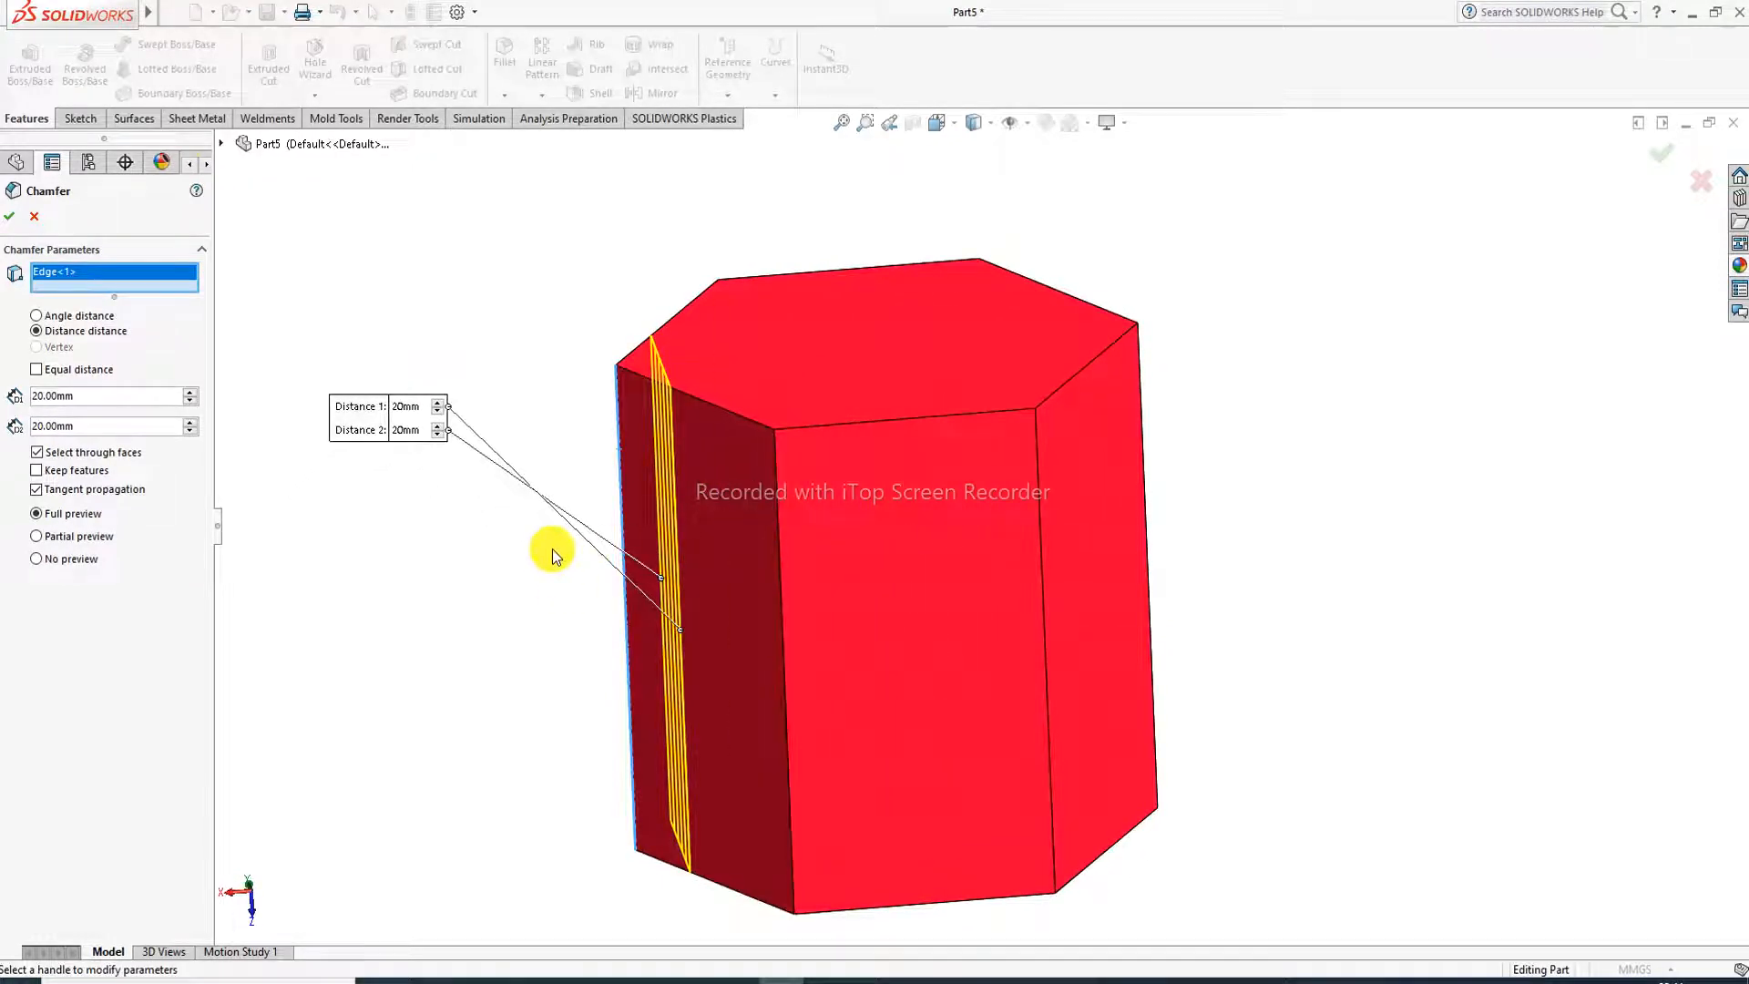
pyautogui.click(10, 216)
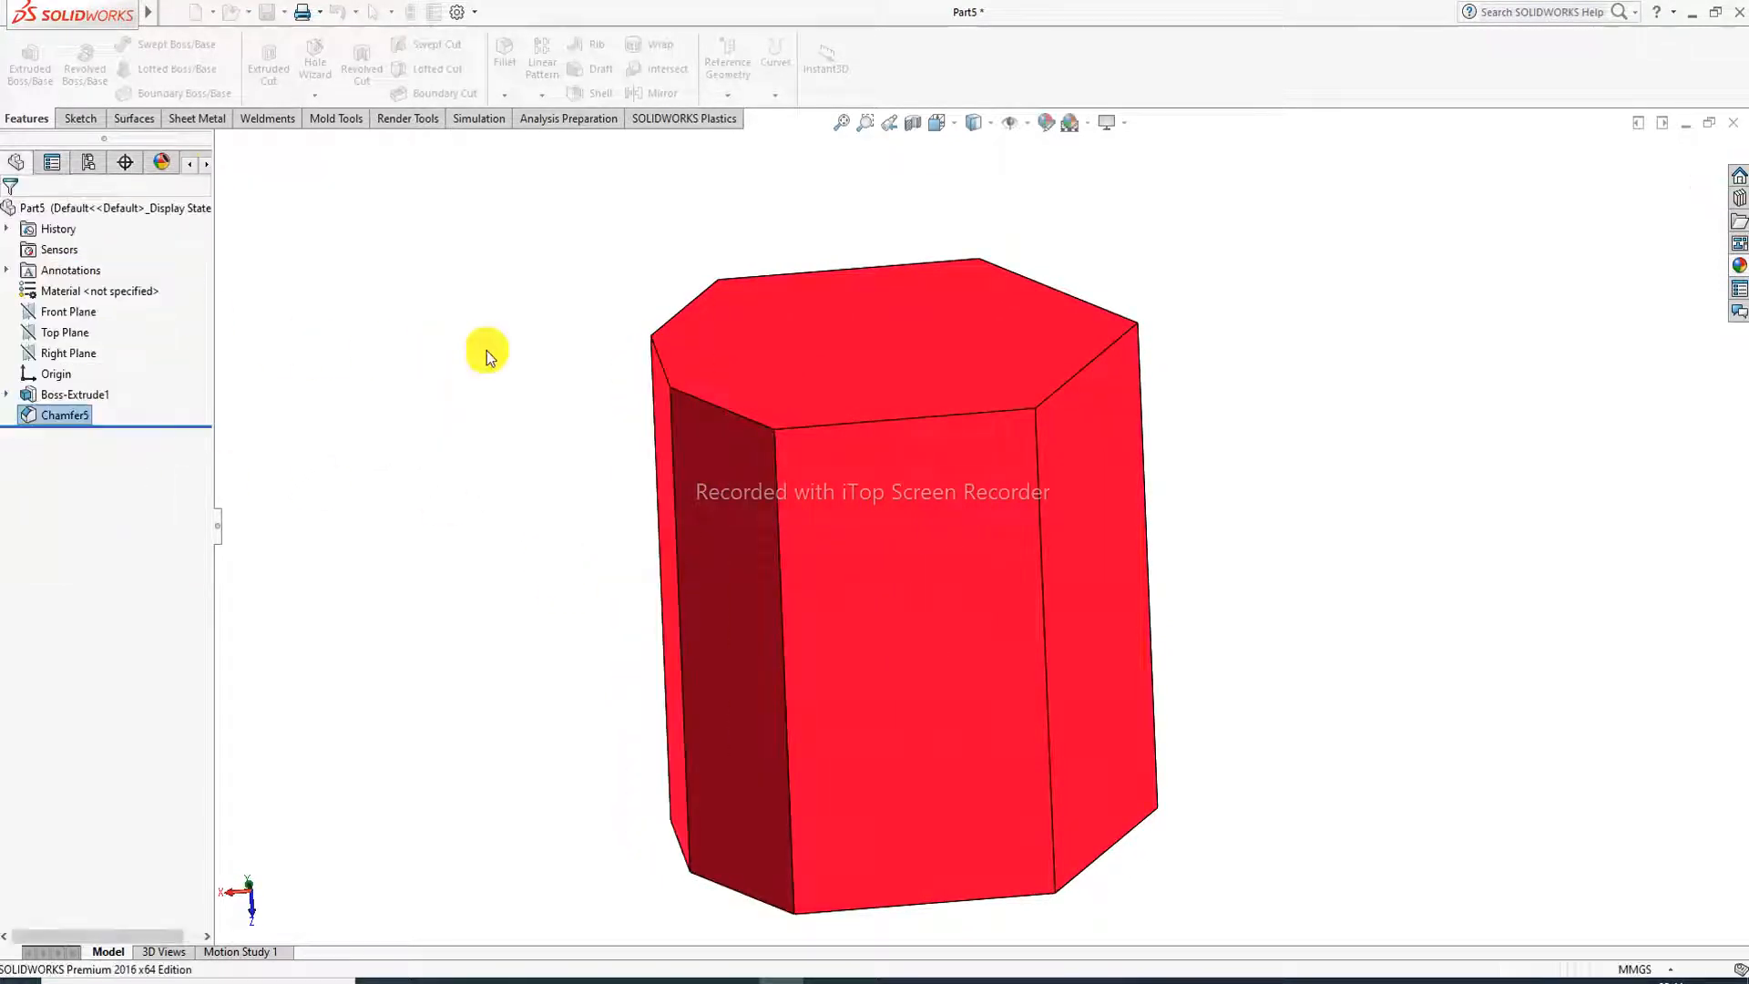
# Examine the new chamfer's face and its two distance dimensions from several angles, including toward the hexagonal end face.
pyautogui.moveTo(953, 351); pyautogui.dragTo(1074, 421, button='middle')
pyautogui.click(978, 593)
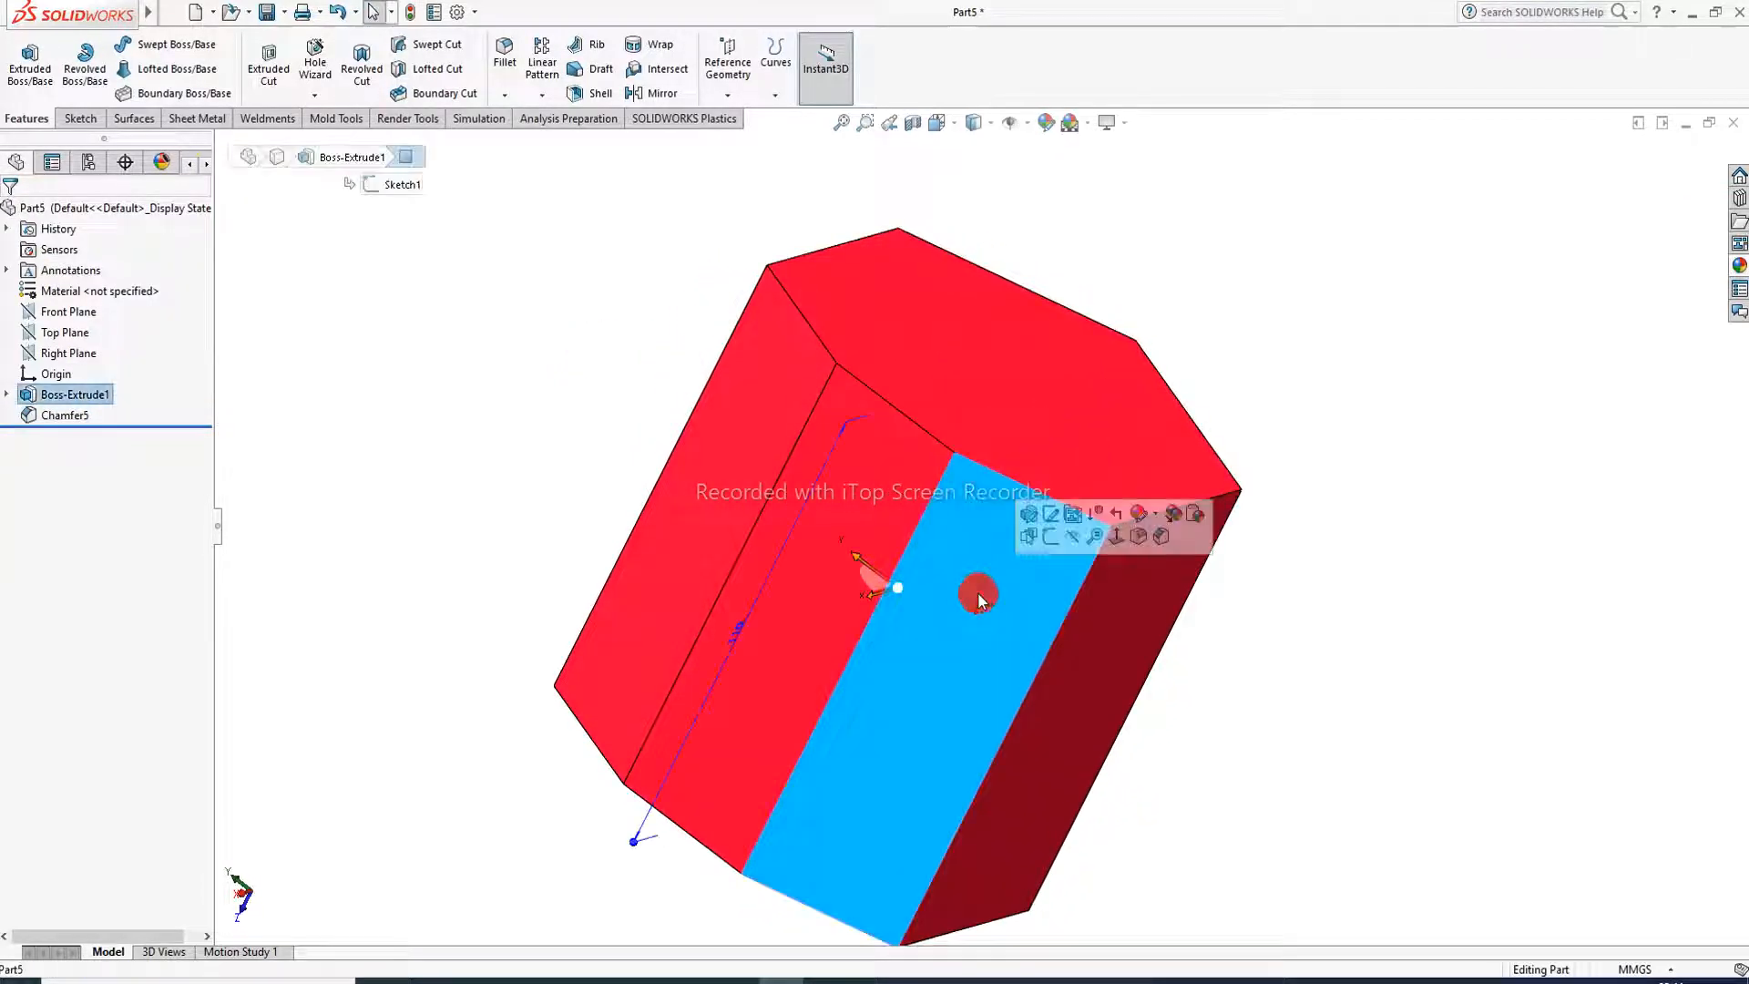
pyautogui.moveTo(1013, 603); pyautogui.dragTo(948, 529, button='middle')
pyautogui.click(729, 477)
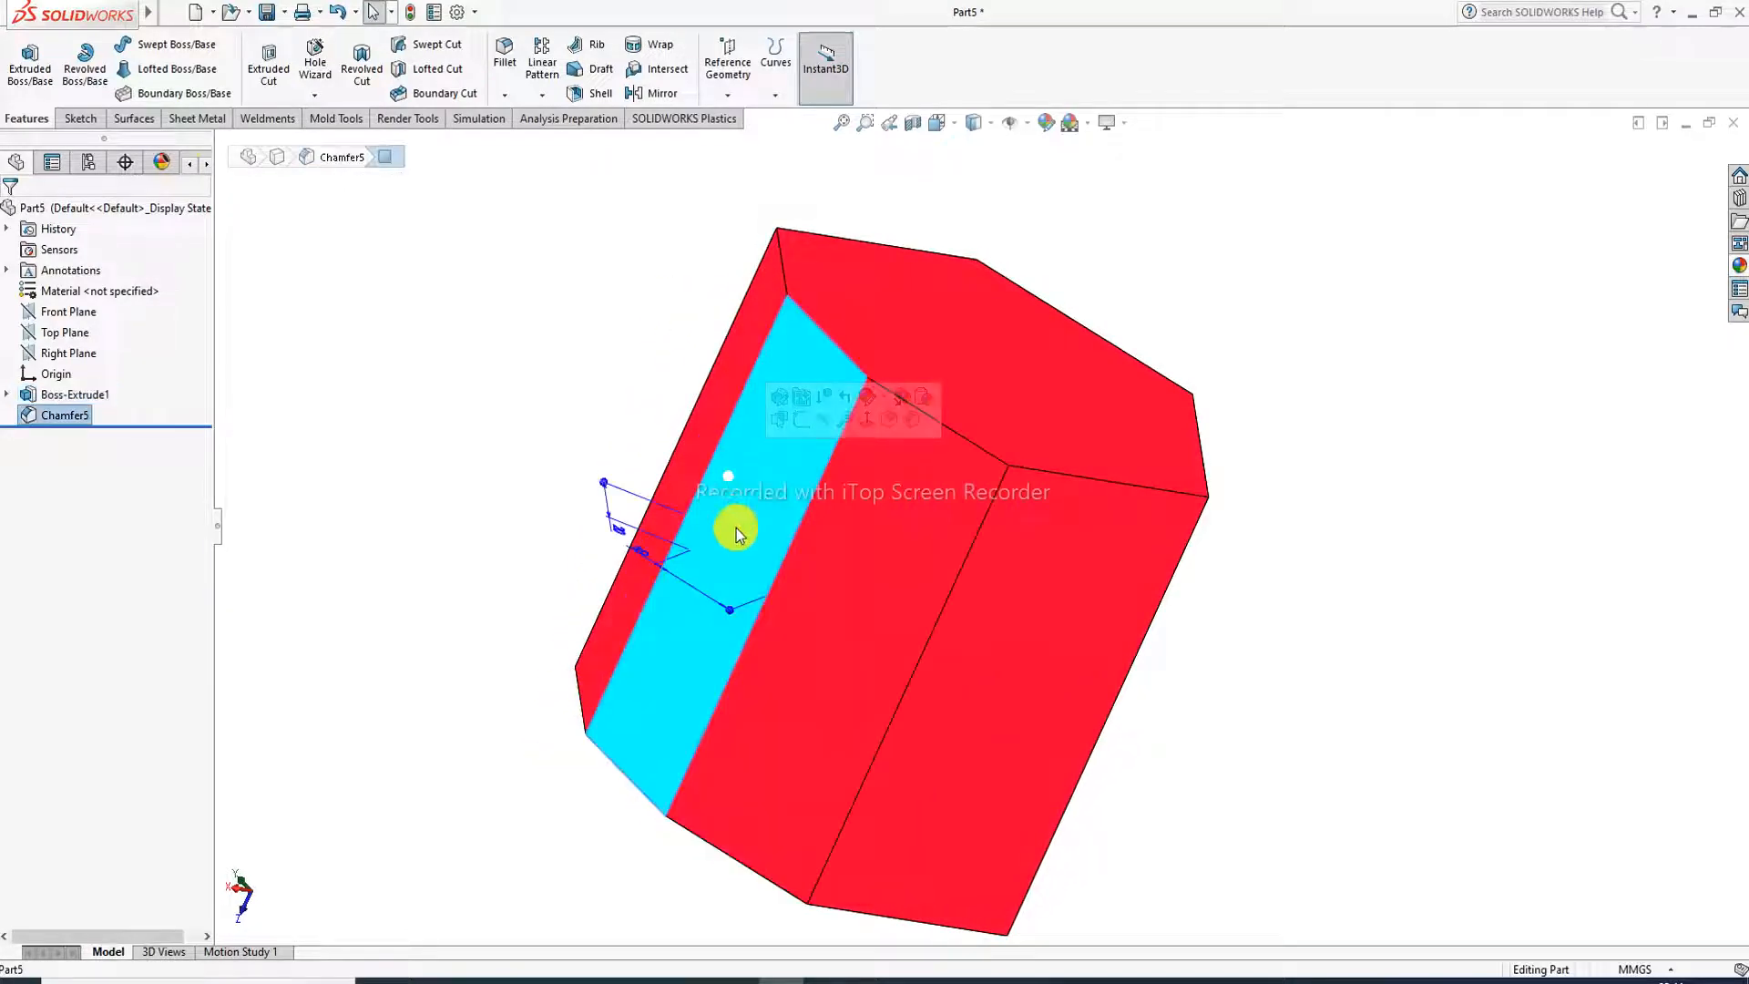
pyautogui.moveTo(761, 500); pyautogui.dragTo(966, 437, button='middle')
pyautogui.scroll(2, 907, 537)
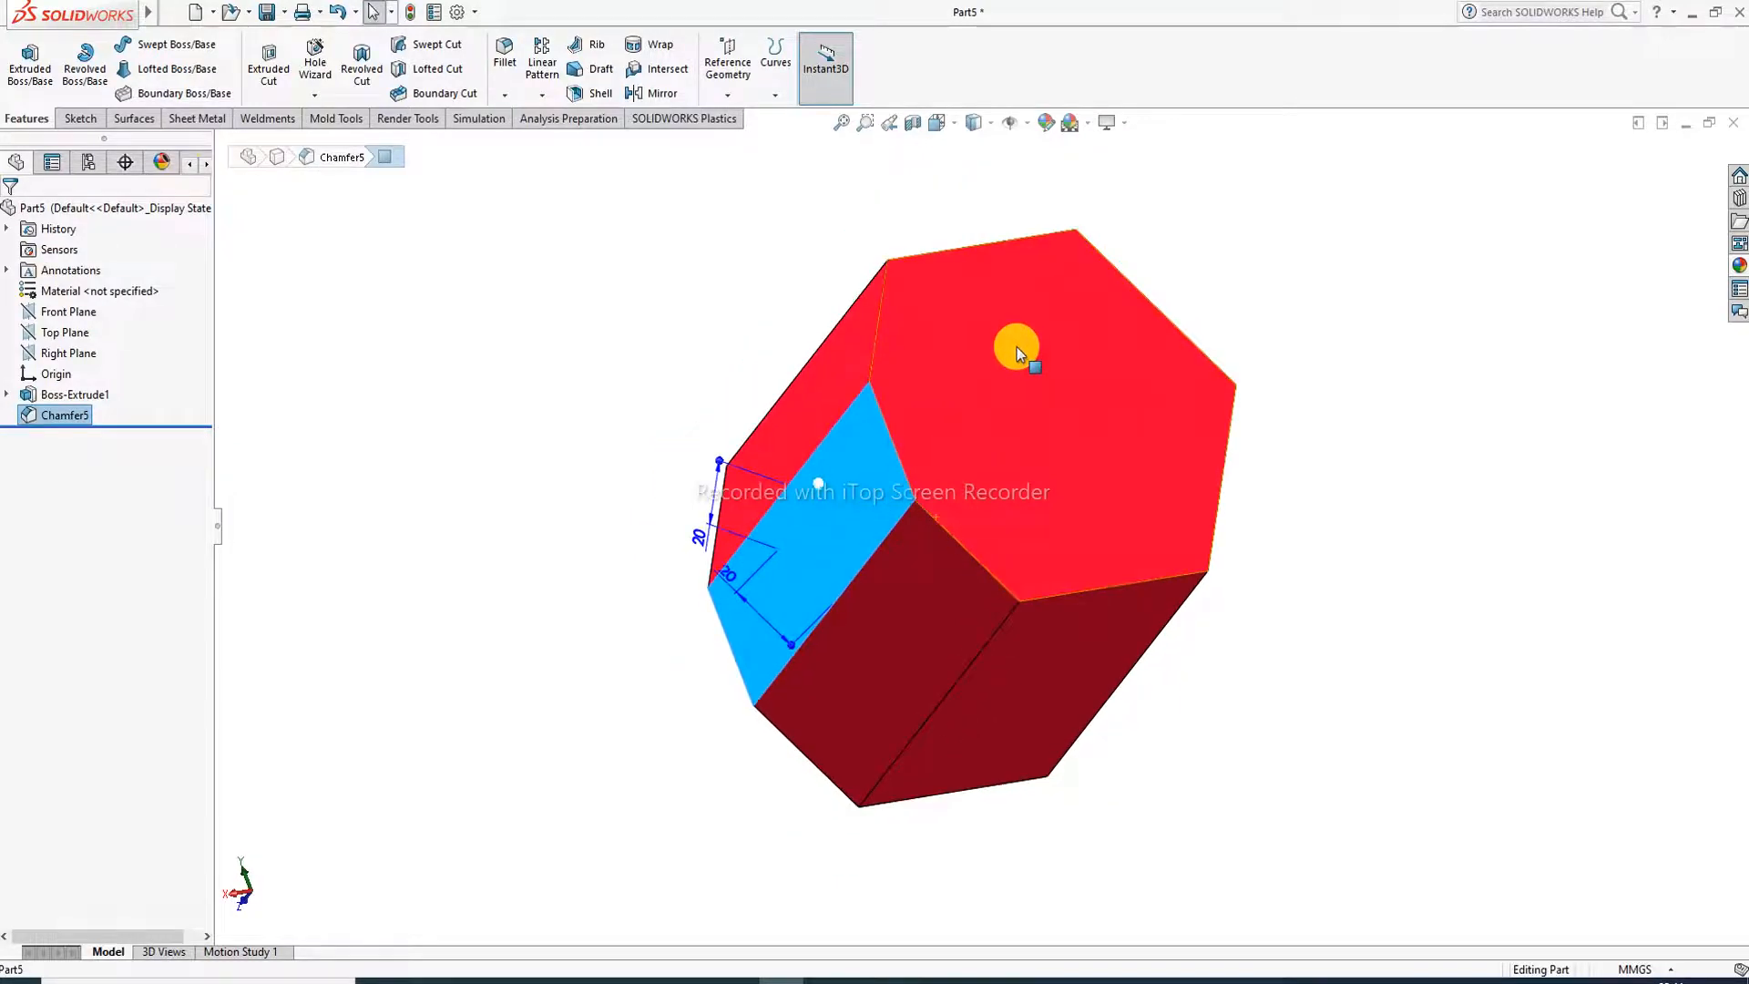
pyautogui.moveTo(1018, 350); pyautogui.dragTo(984, 370, button='middle')
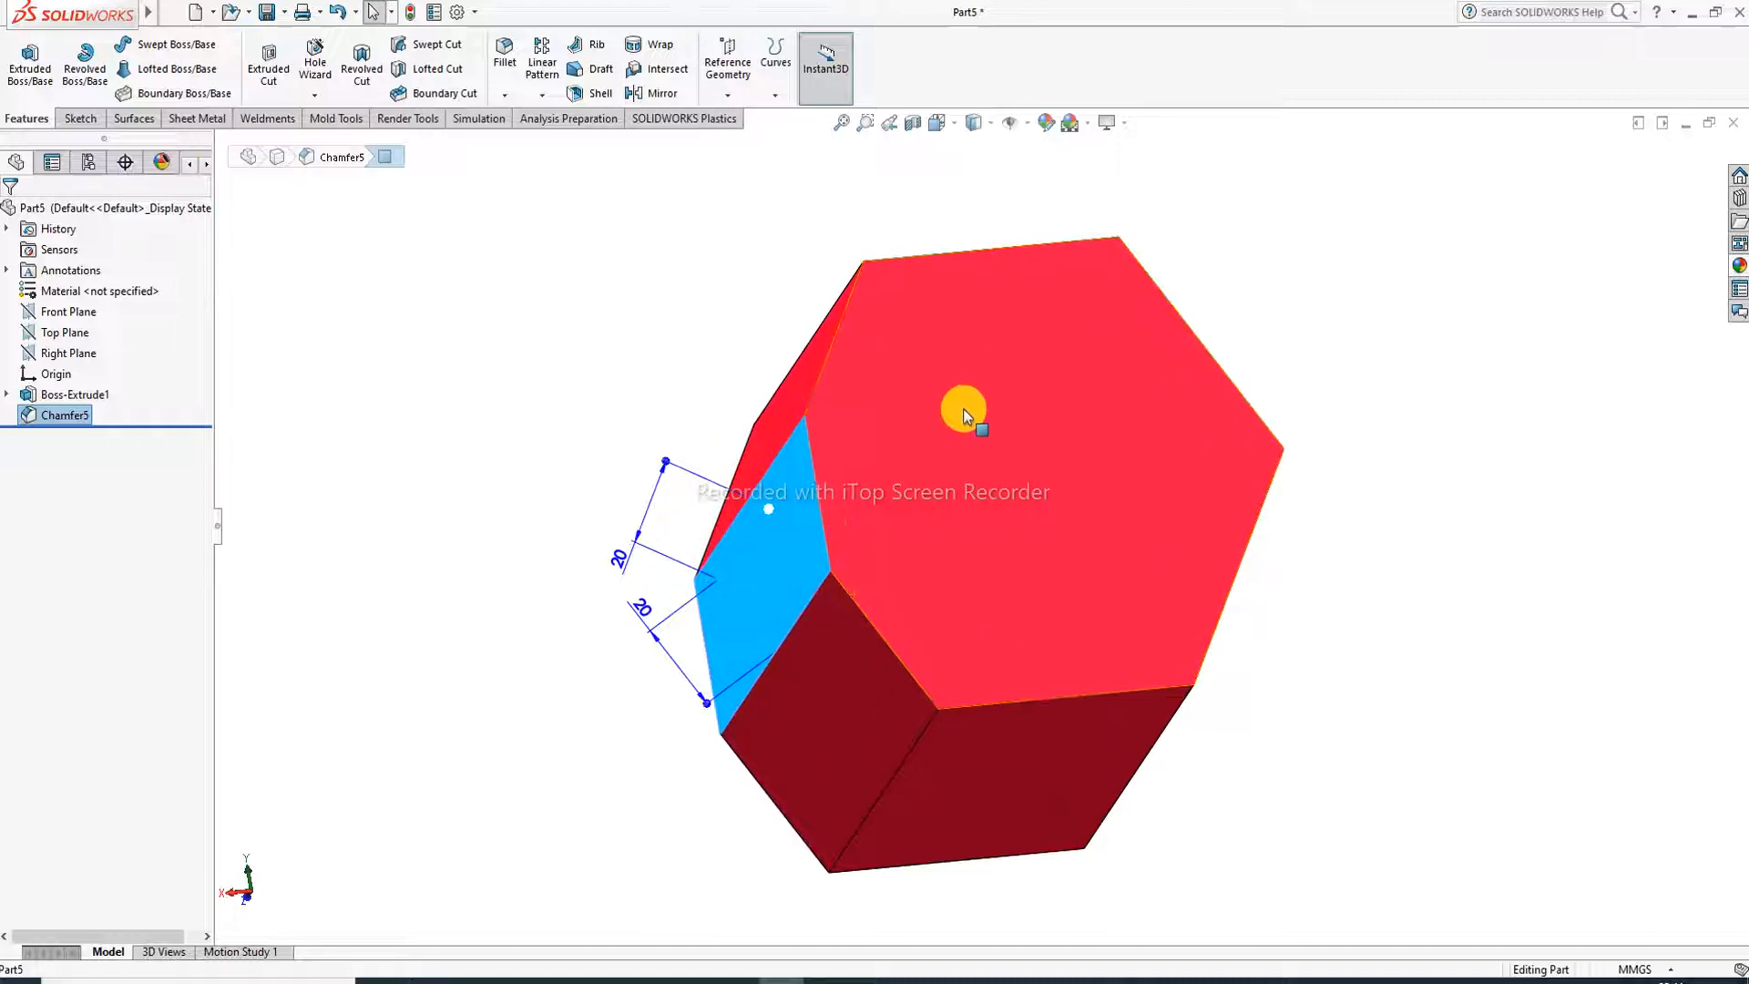
pyautogui.moveTo(957, 457)
pyautogui.mouseDown(button='middle')
pyautogui.moveTo(990, 450)
pyautogui.moveTo(948, 469)
pyautogui.moveTo(954, 489)
pyautogui.mouseUp(button='middle')
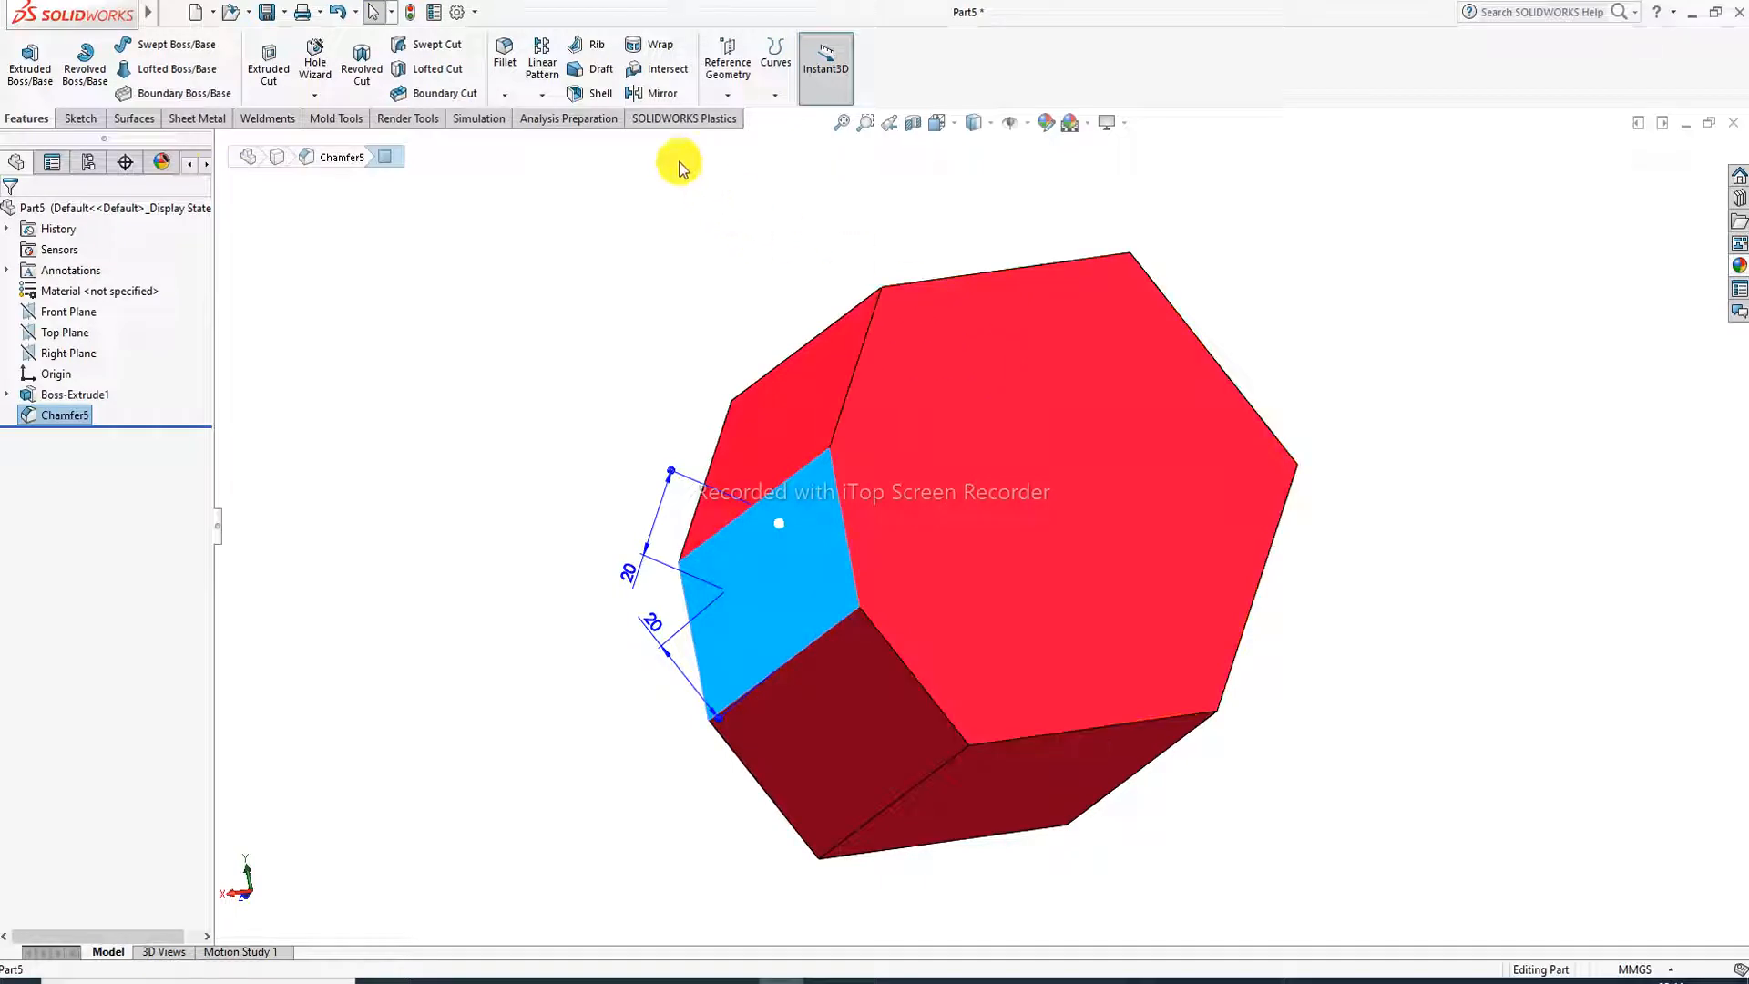
pyautogui.click(689, 230)
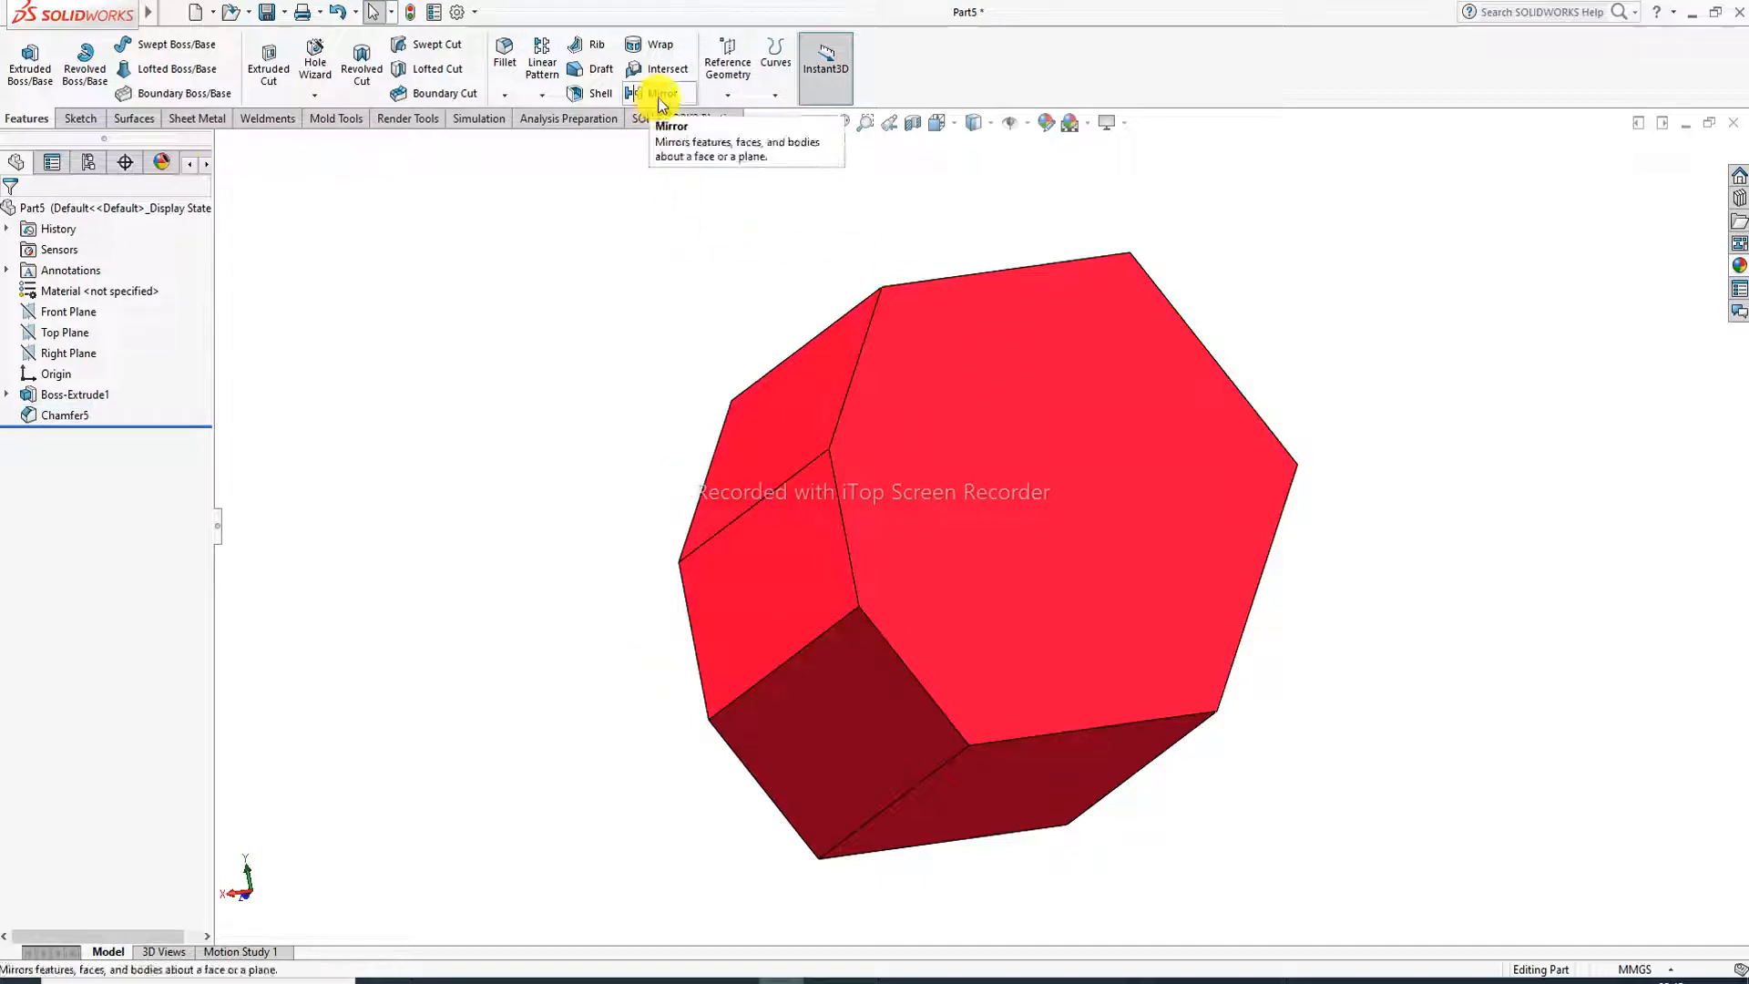
# Color only the chamfer's face light gray (RGB 192, 192, 192).
pyautogui.click(771, 538)
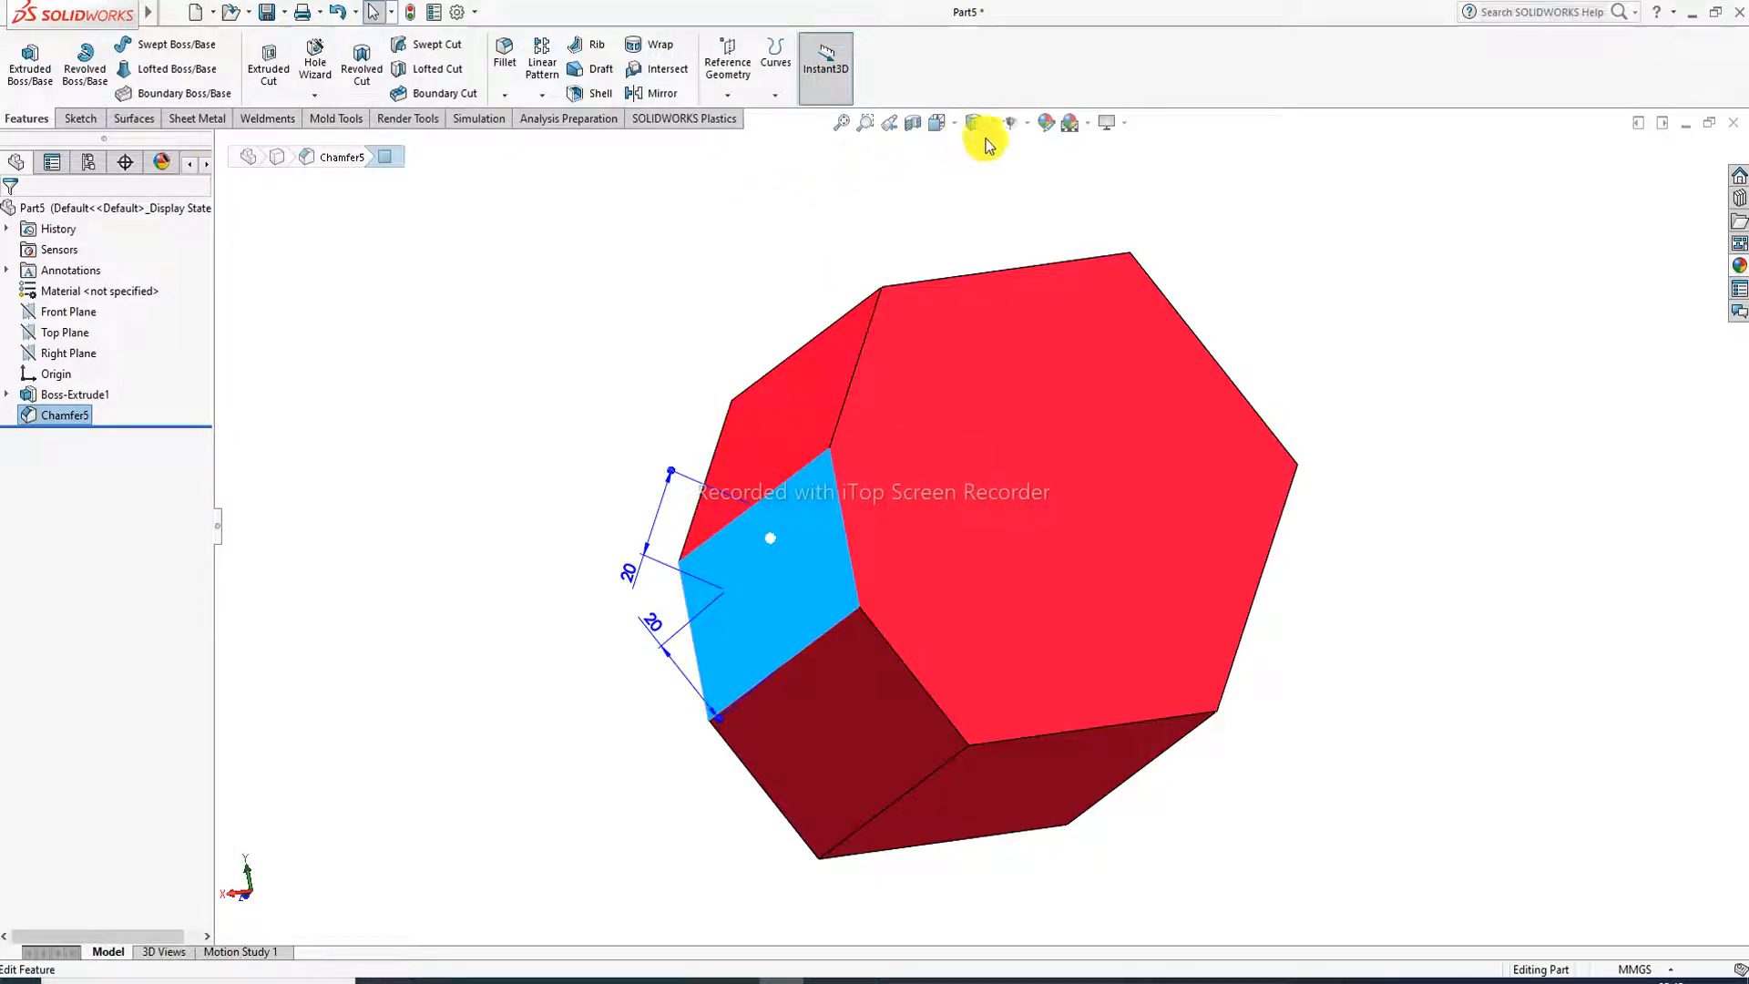
pyautogui.click(1041, 132)
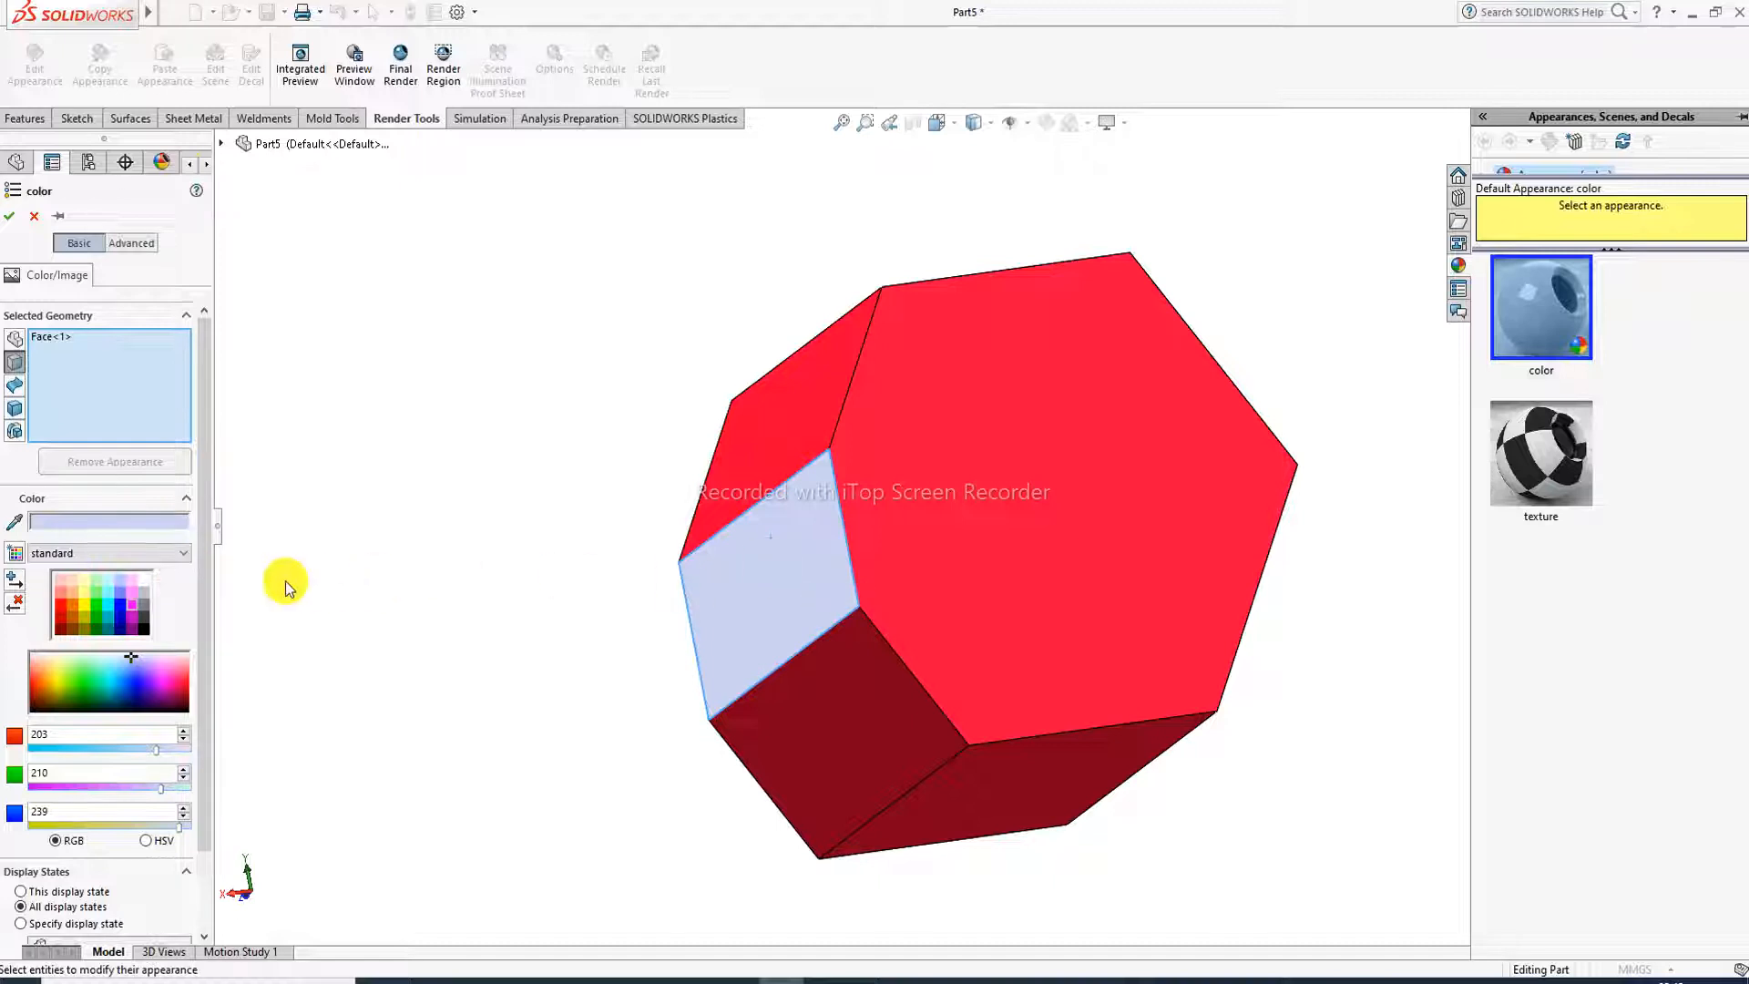
pyautogui.click(152, 581)
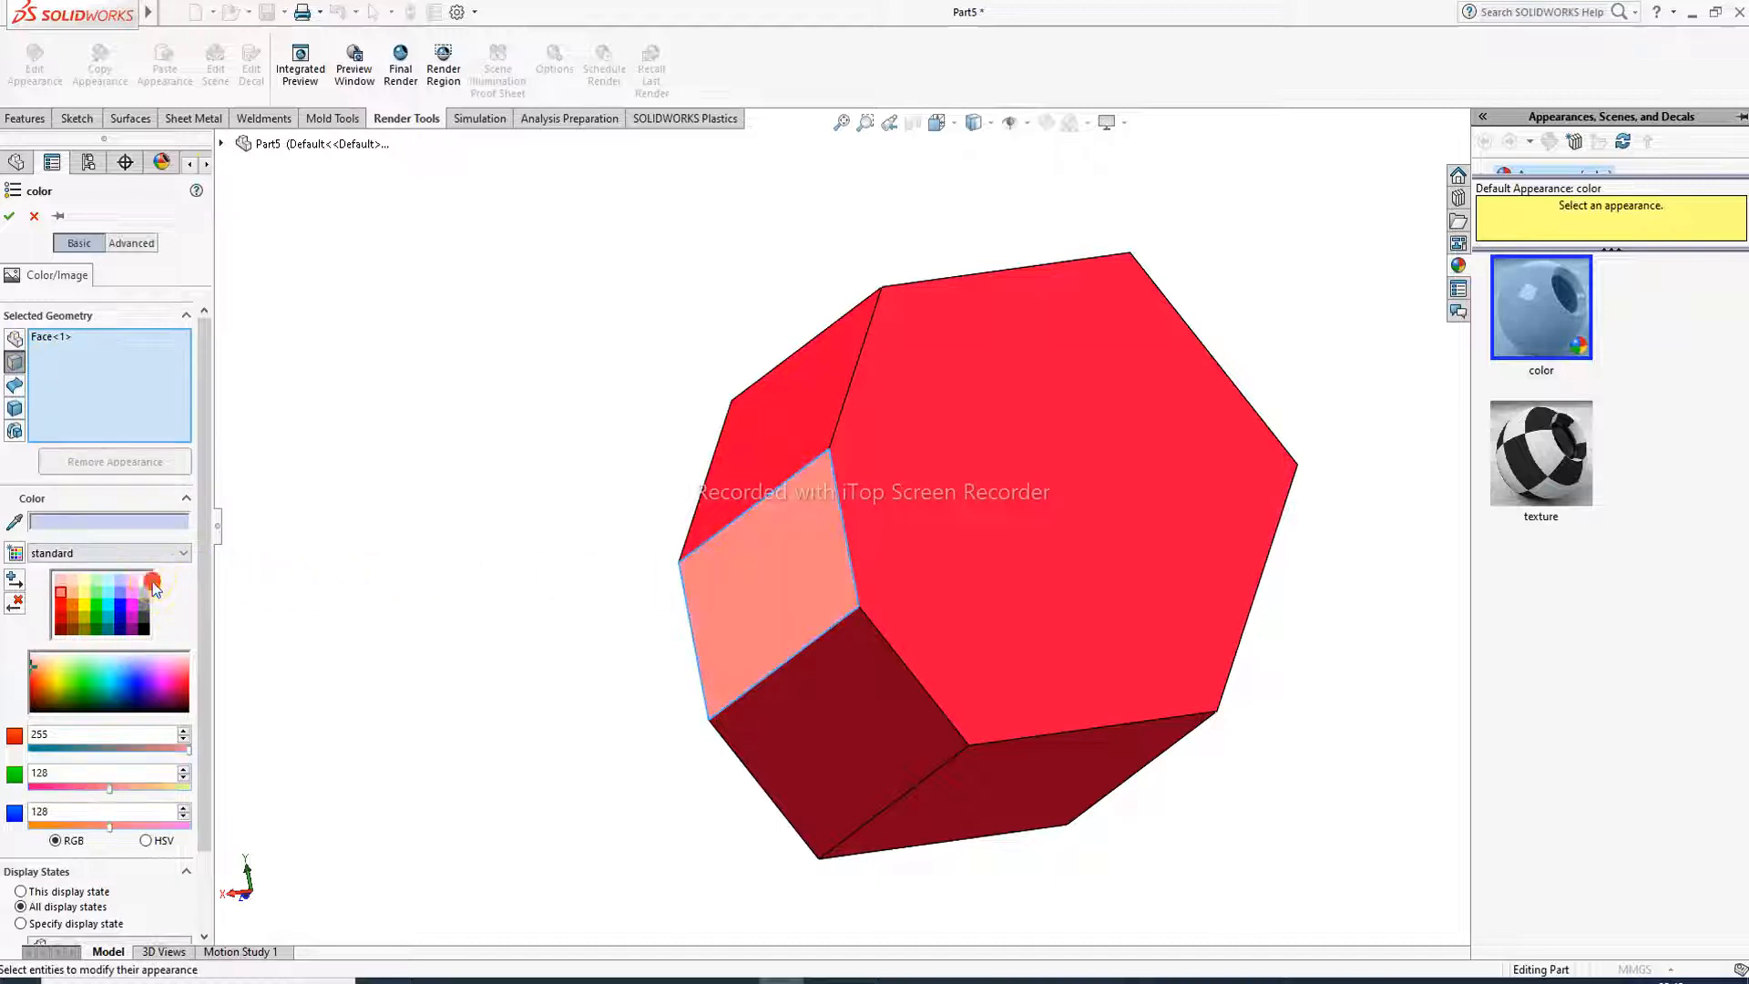
pyautogui.click(144, 592)
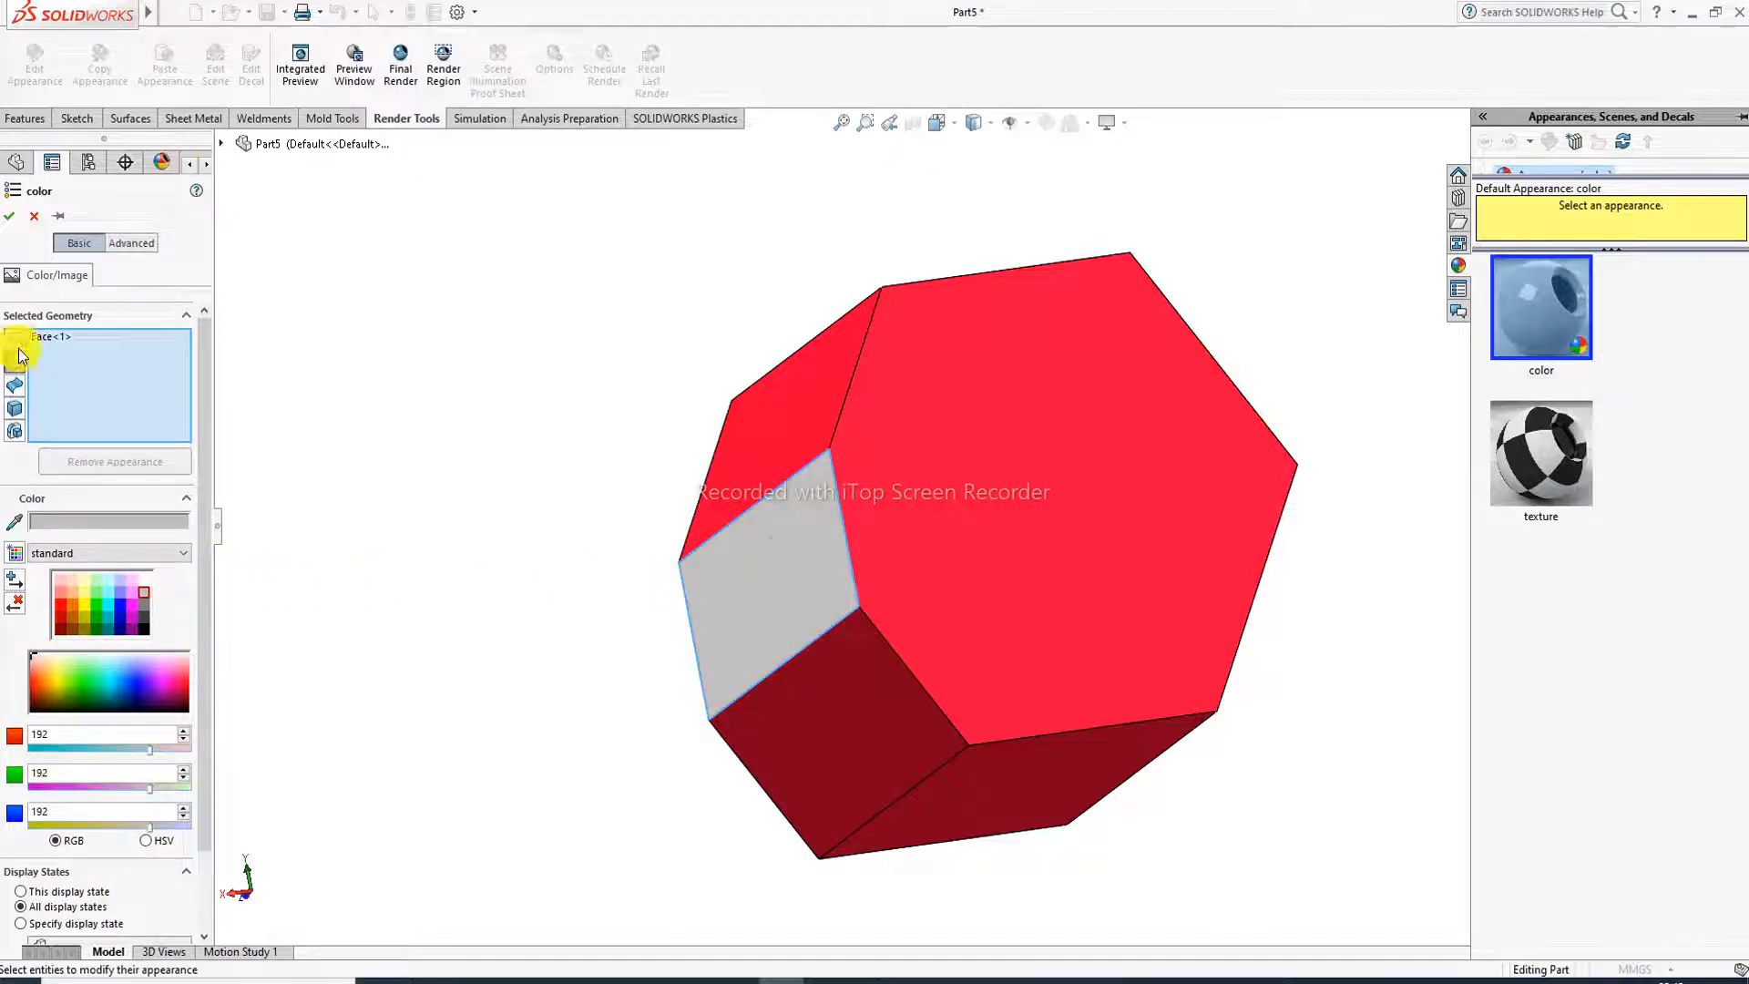
pyautogui.click(16, 217)
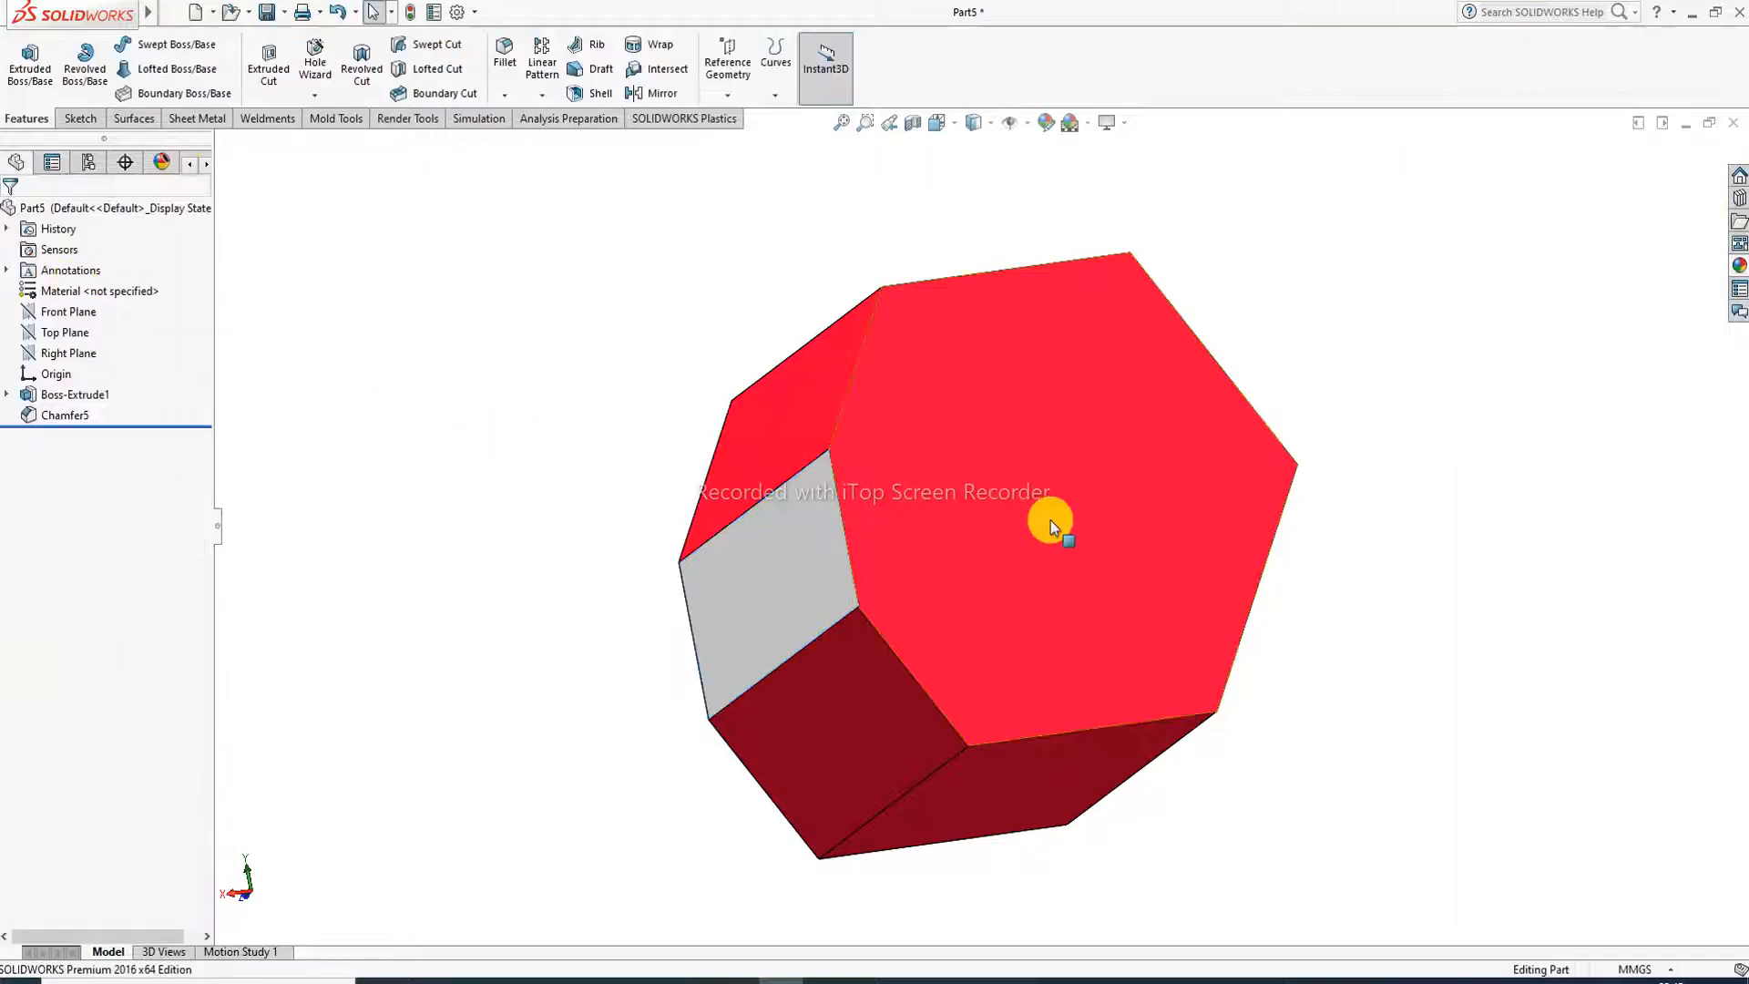
# Color only the prism's end face that adjoins the gray chamfer blue (RGB 0, 0, 255).
pyautogui.moveTo(1044, 517); pyautogui.dragTo(1031, 473, button='middle')
pyautogui.click(1027, 437)
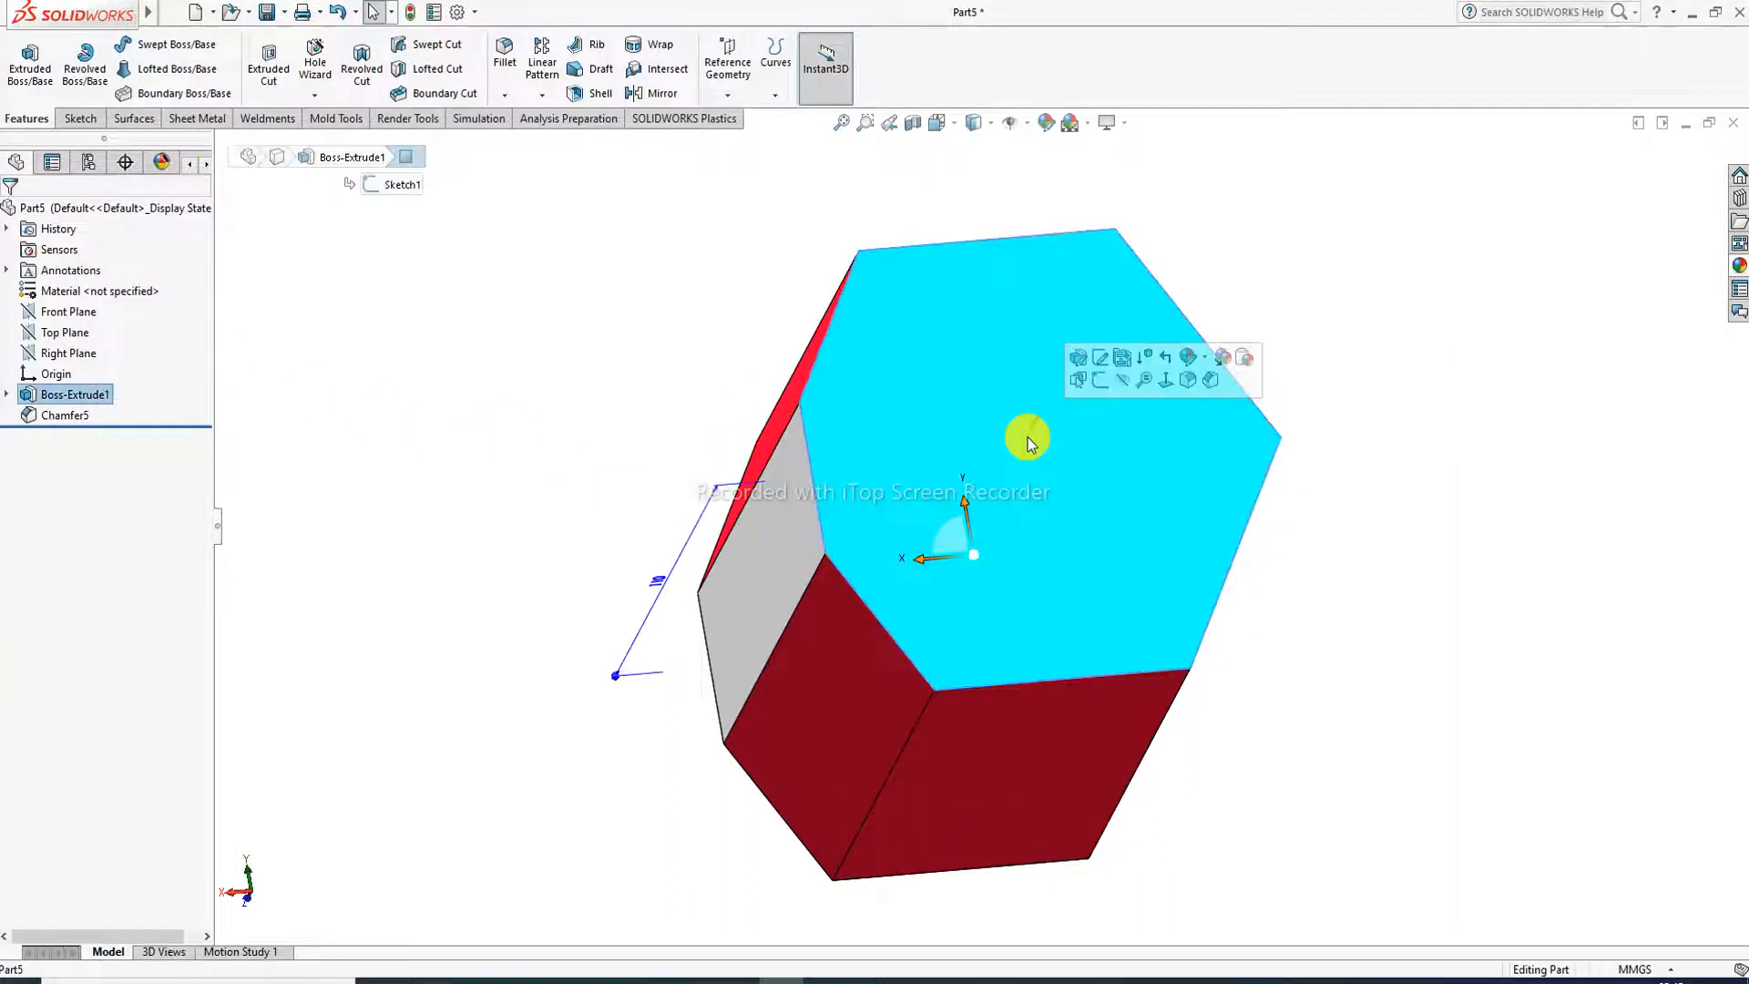
pyautogui.click(1095, 179)
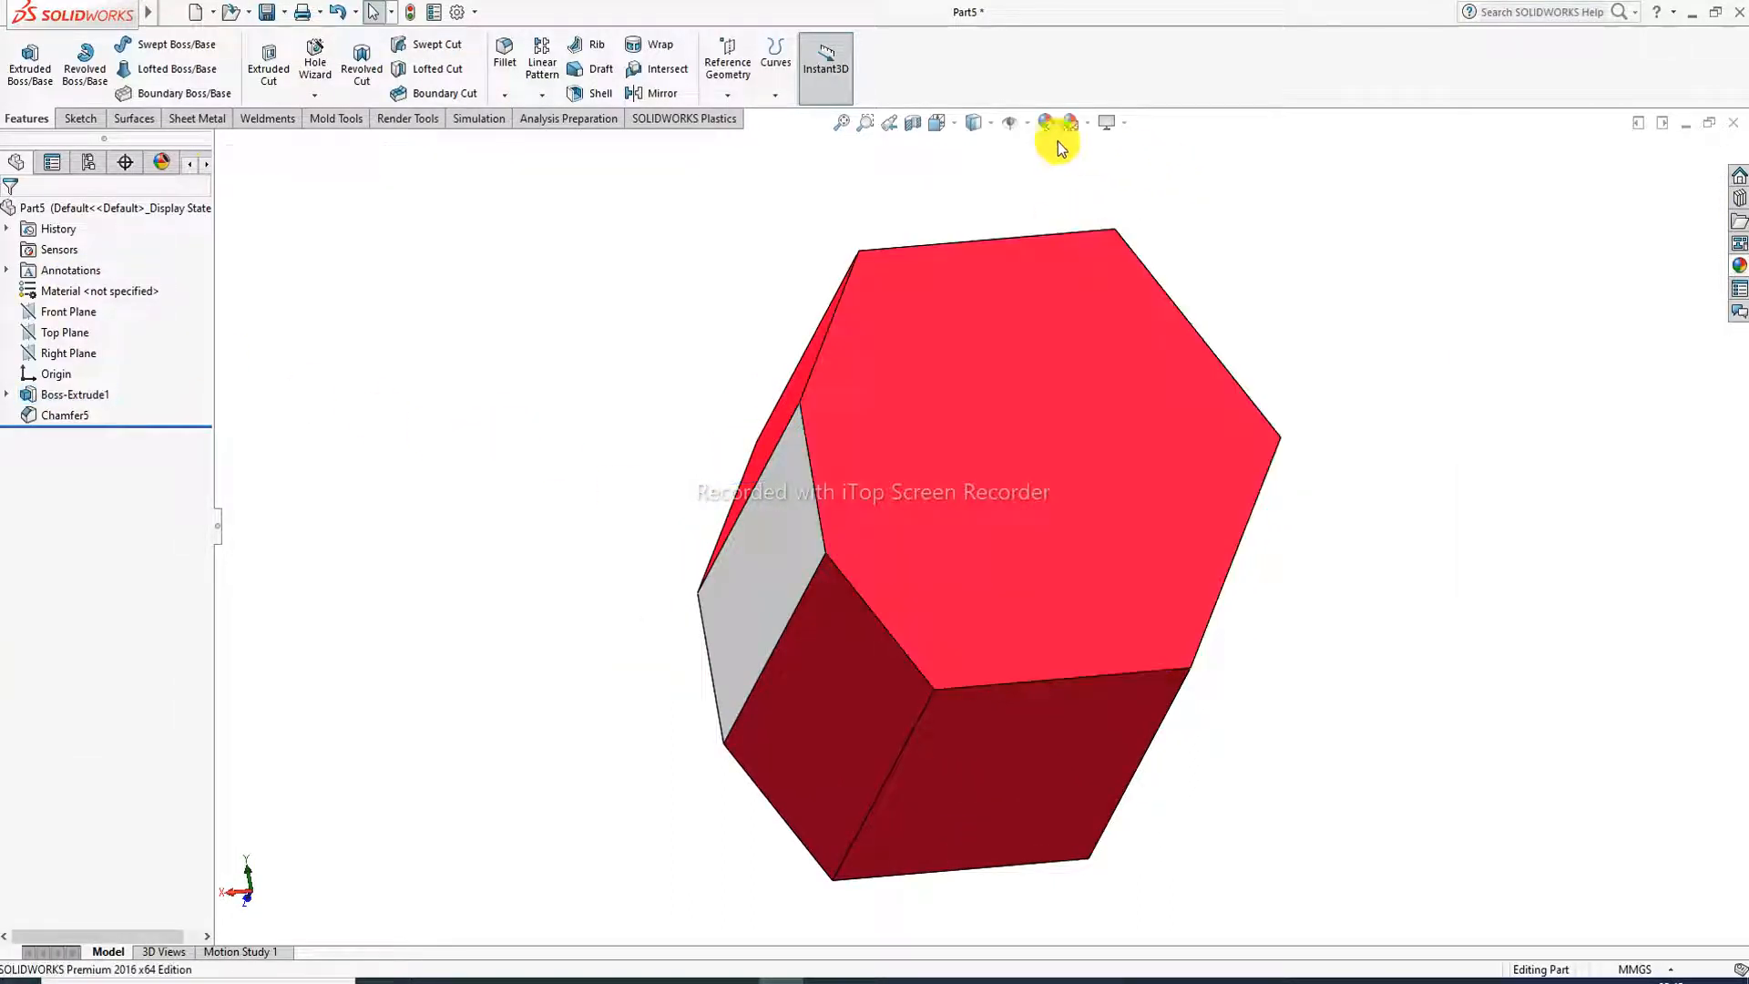
pyautogui.click(1045, 122)
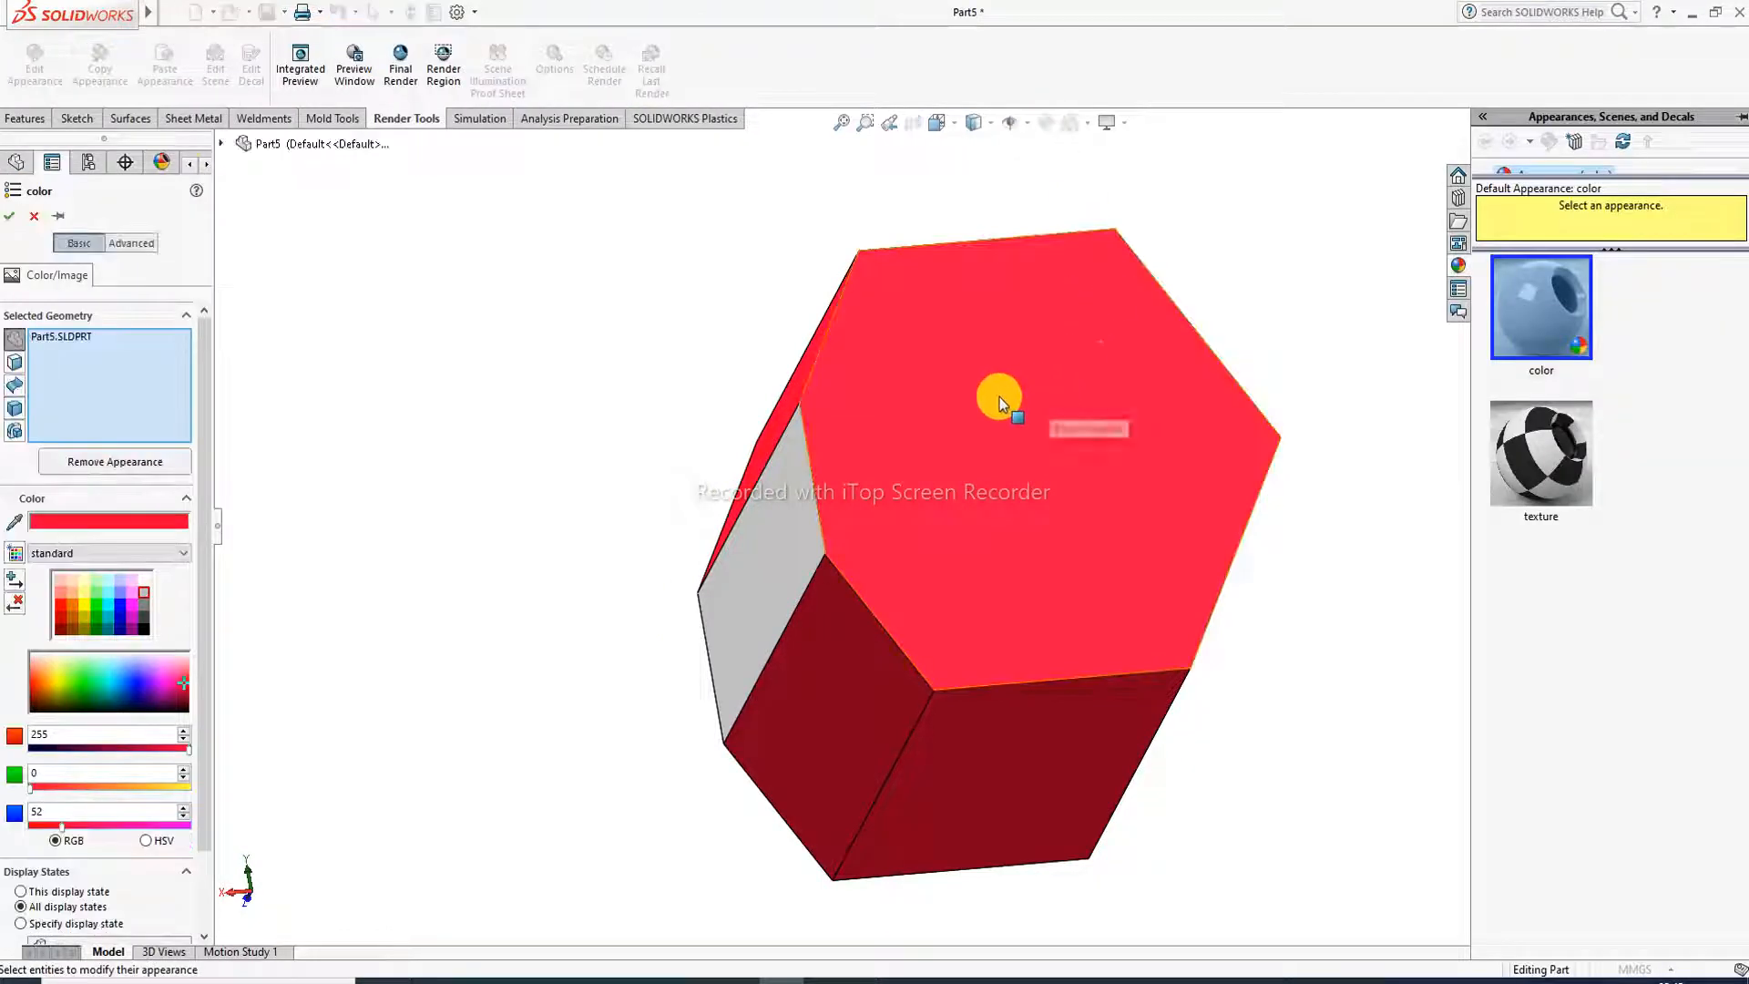
pyautogui.click(999, 399)
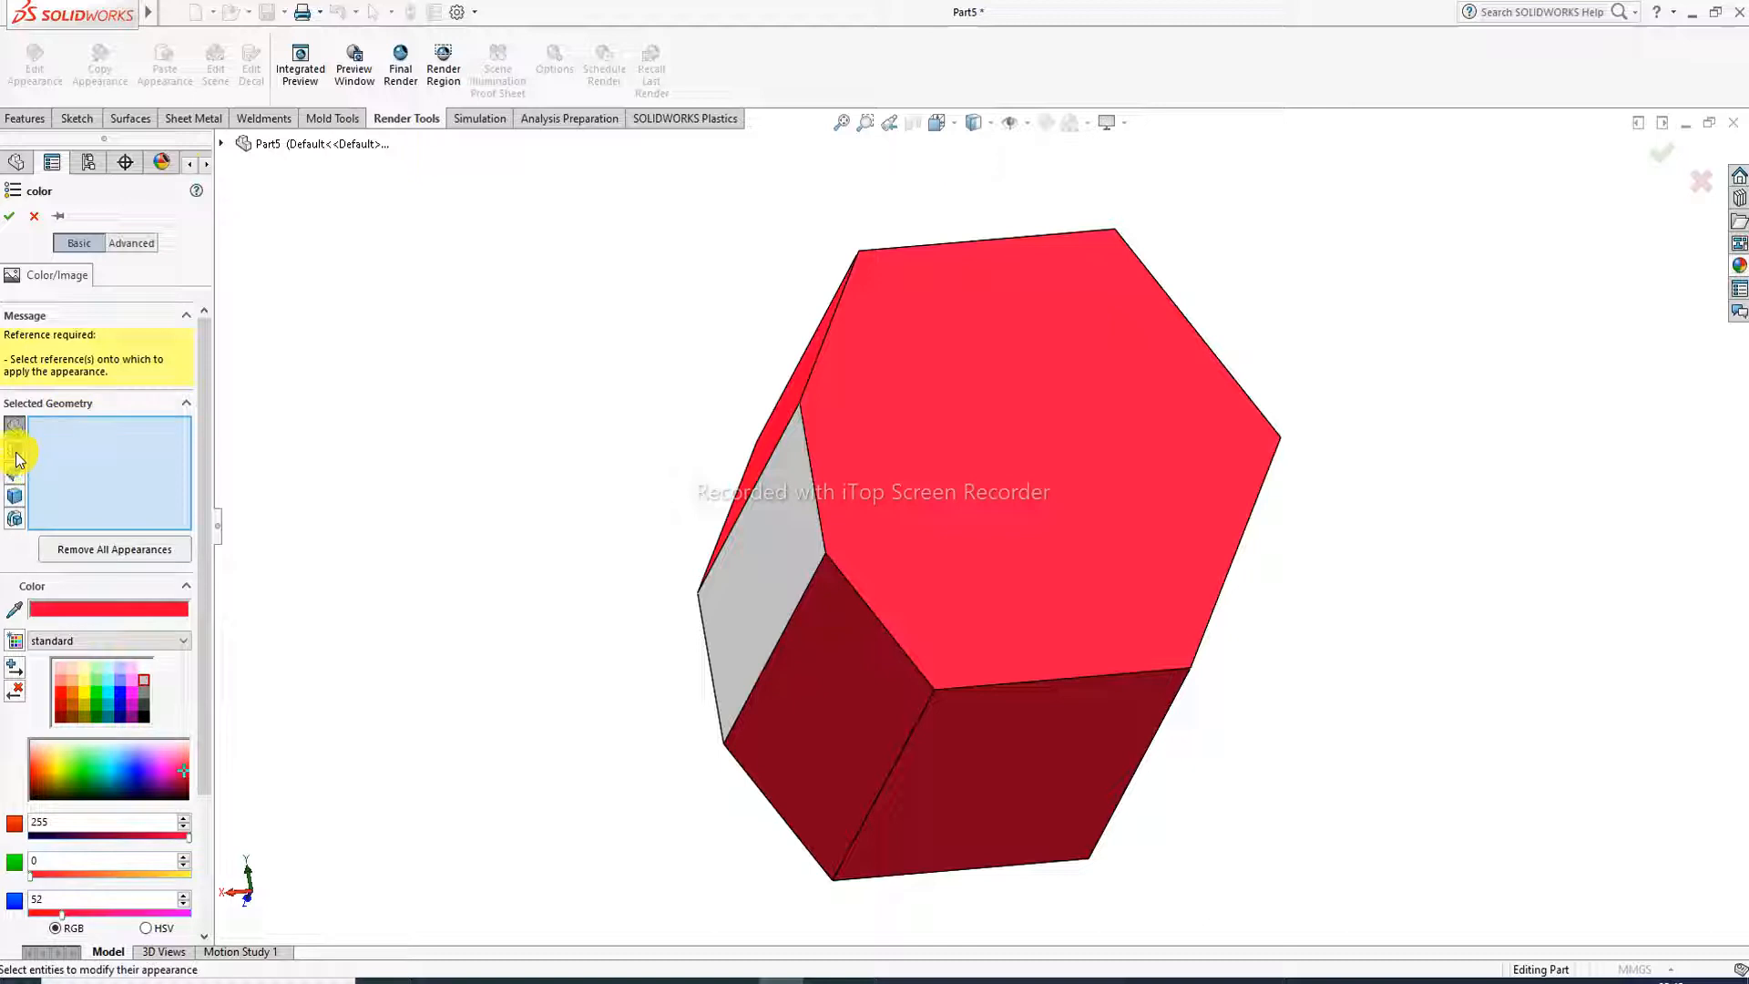
pyautogui.click(15, 450)
pyautogui.click(900, 426)
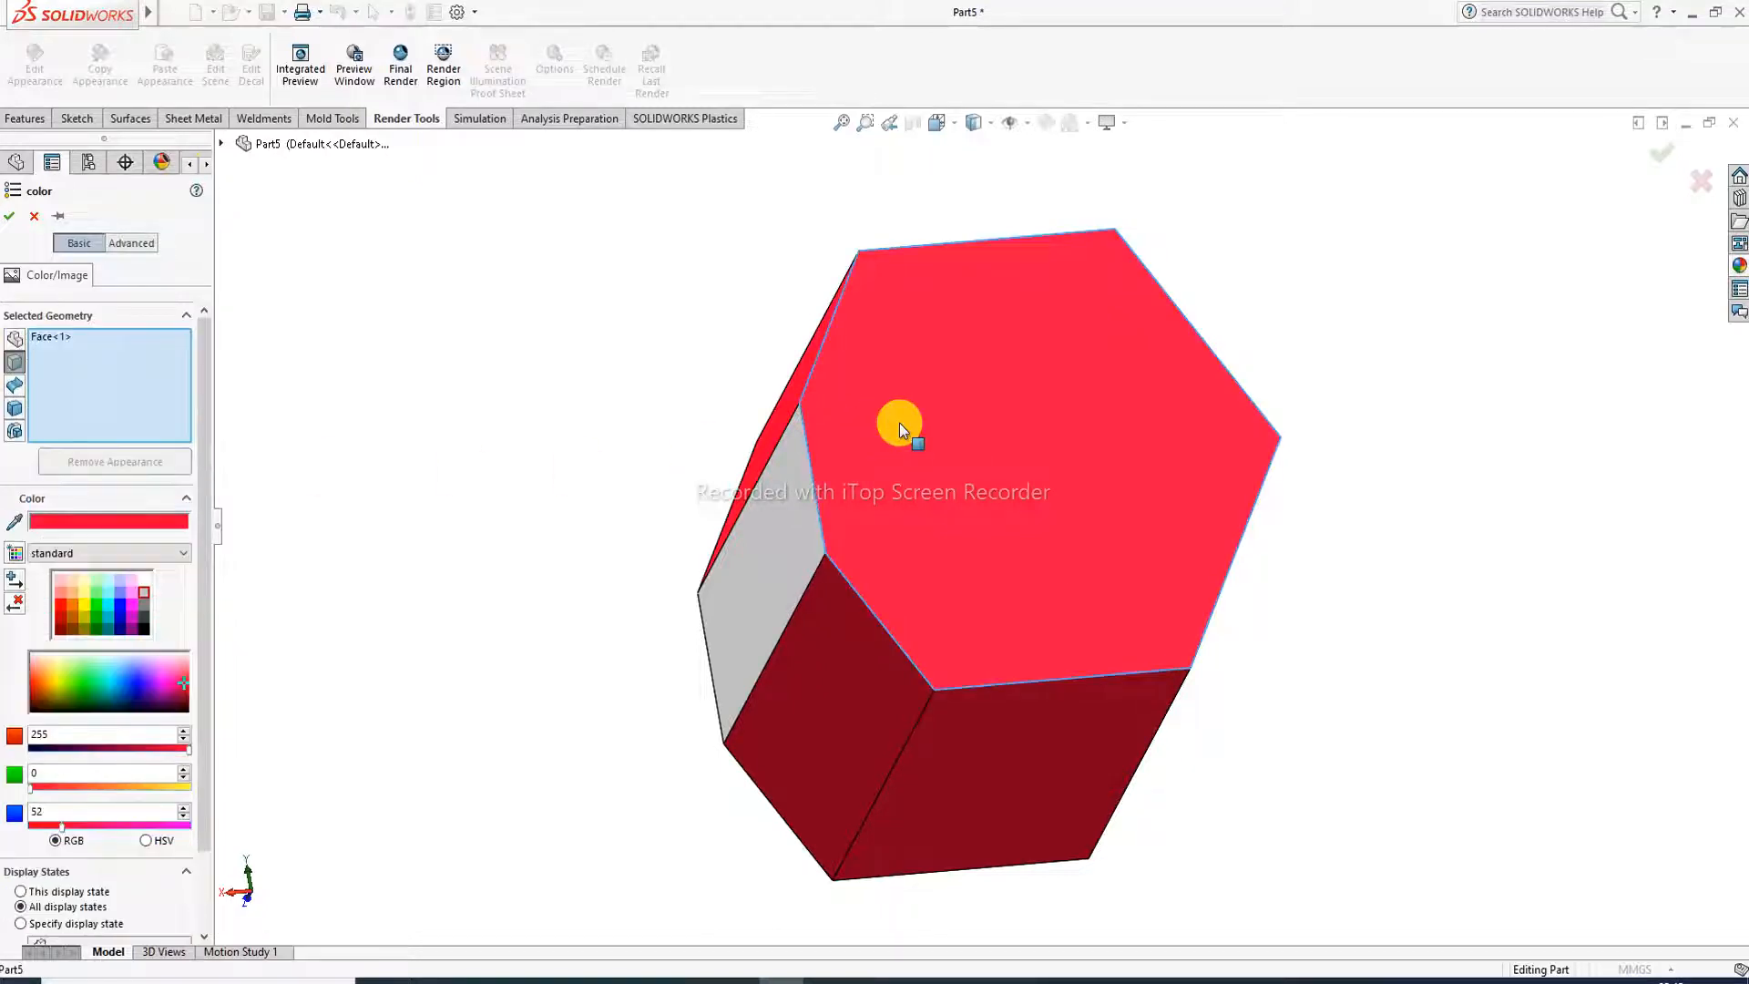
pyautogui.click(124, 610)
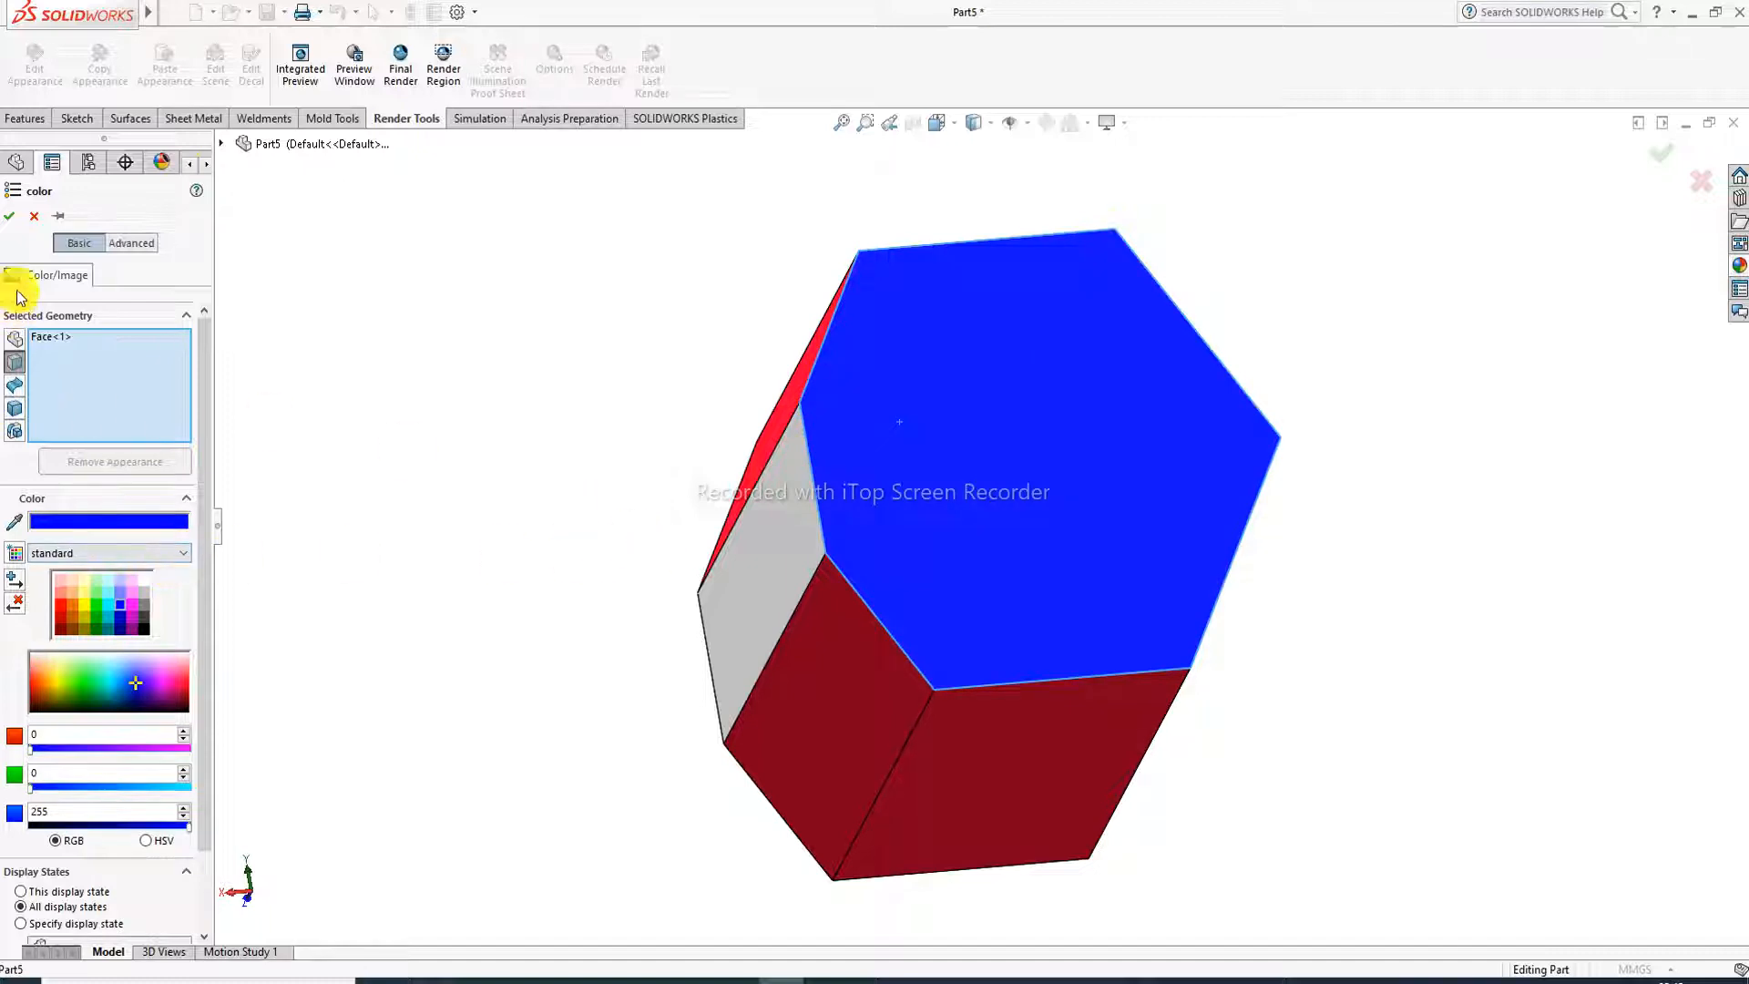
pyautogui.click(18, 216)
pyautogui.moveTo(1041, 461); pyautogui.dragTo(1101, 437, button='middle')
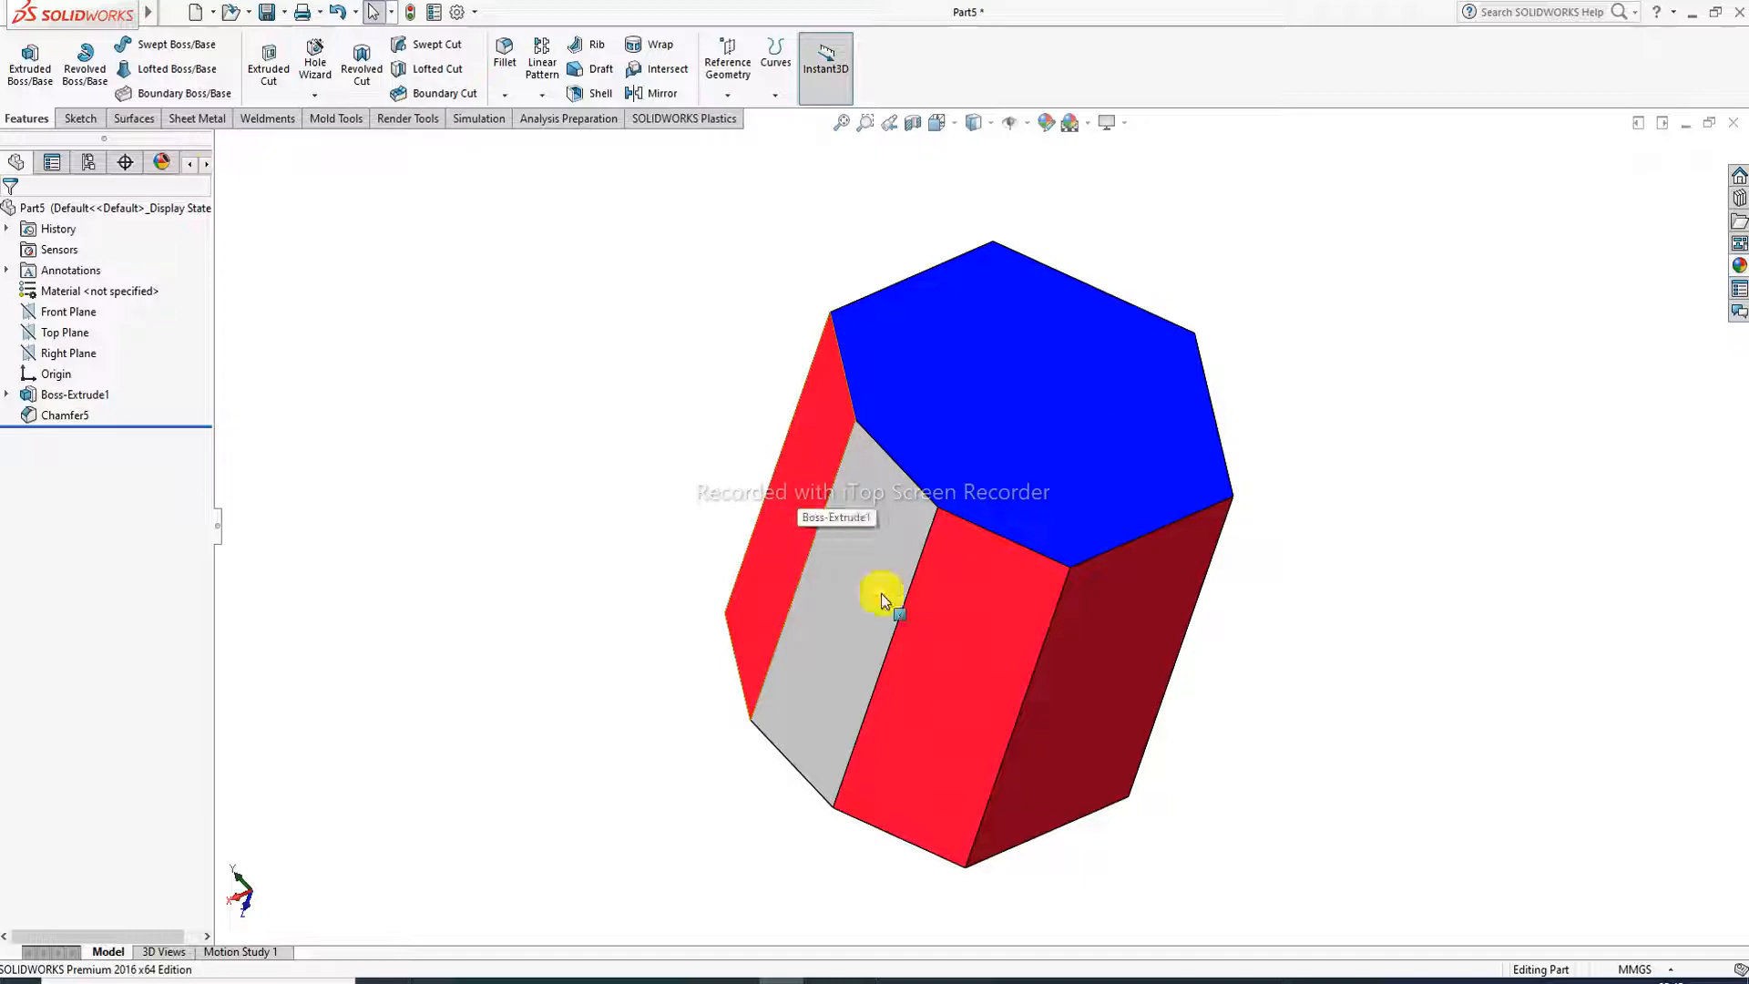
pyautogui.moveTo(1065, 453); pyautogui.dragTo(1067, 398, button='middle')
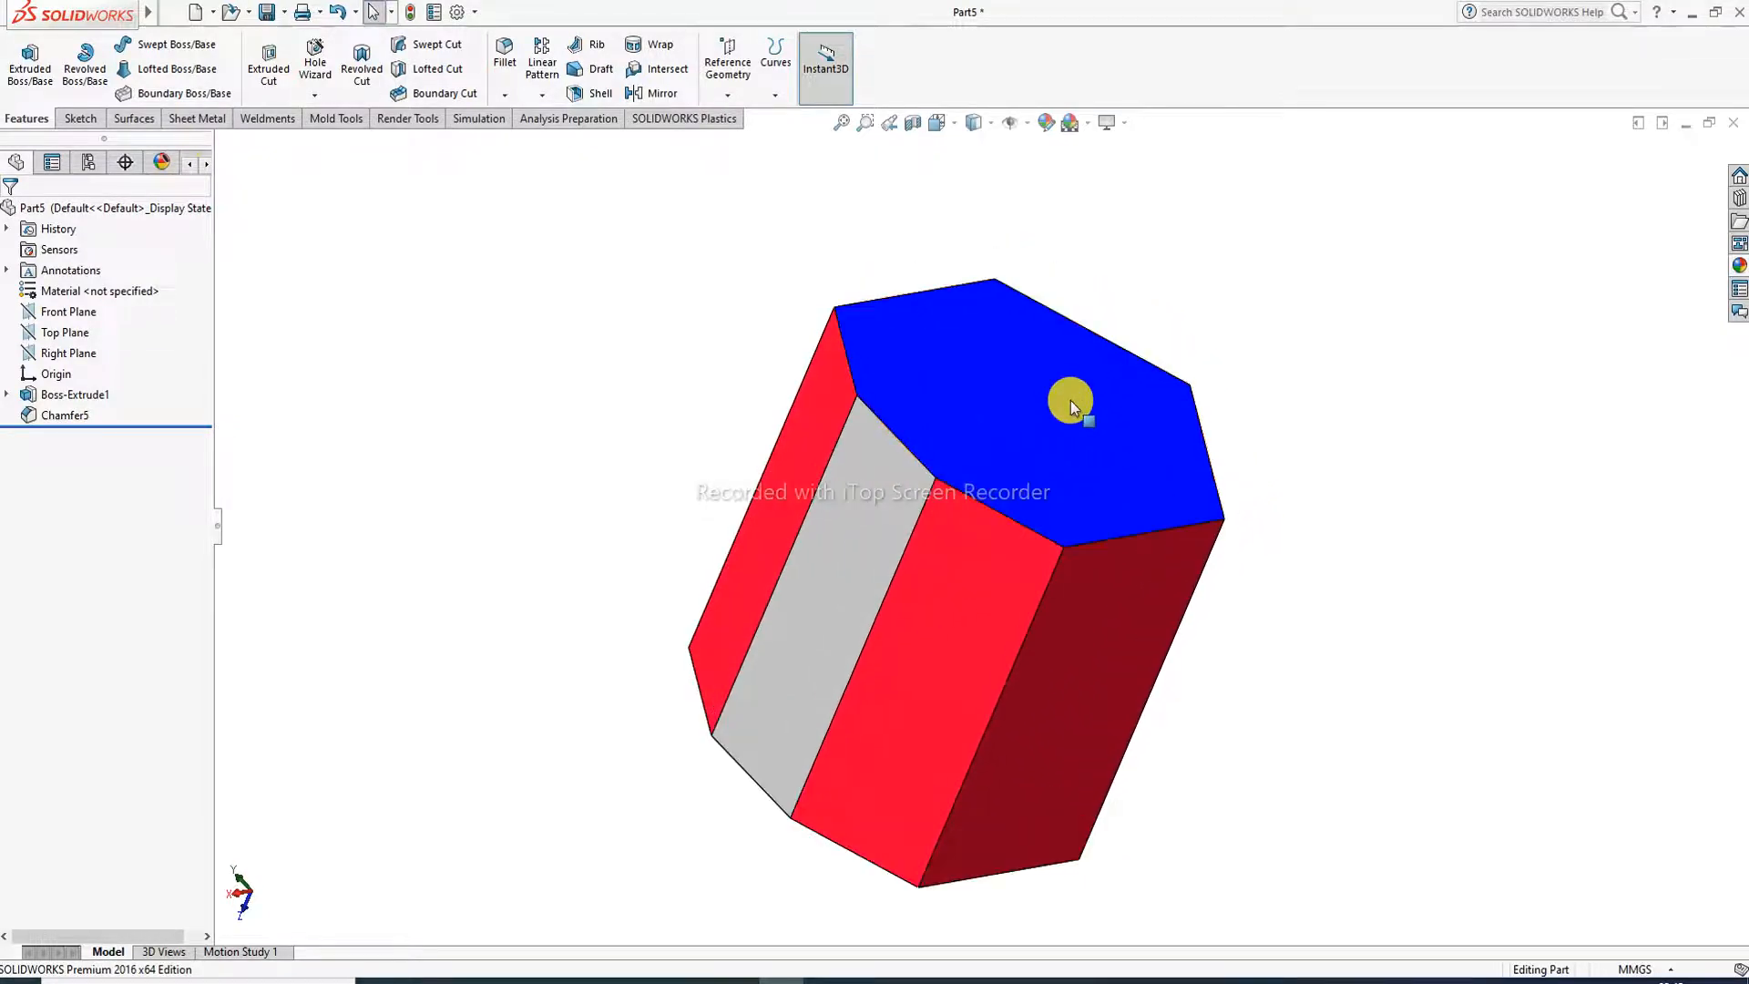
pyautogui.scroll(-2, 981, 708)
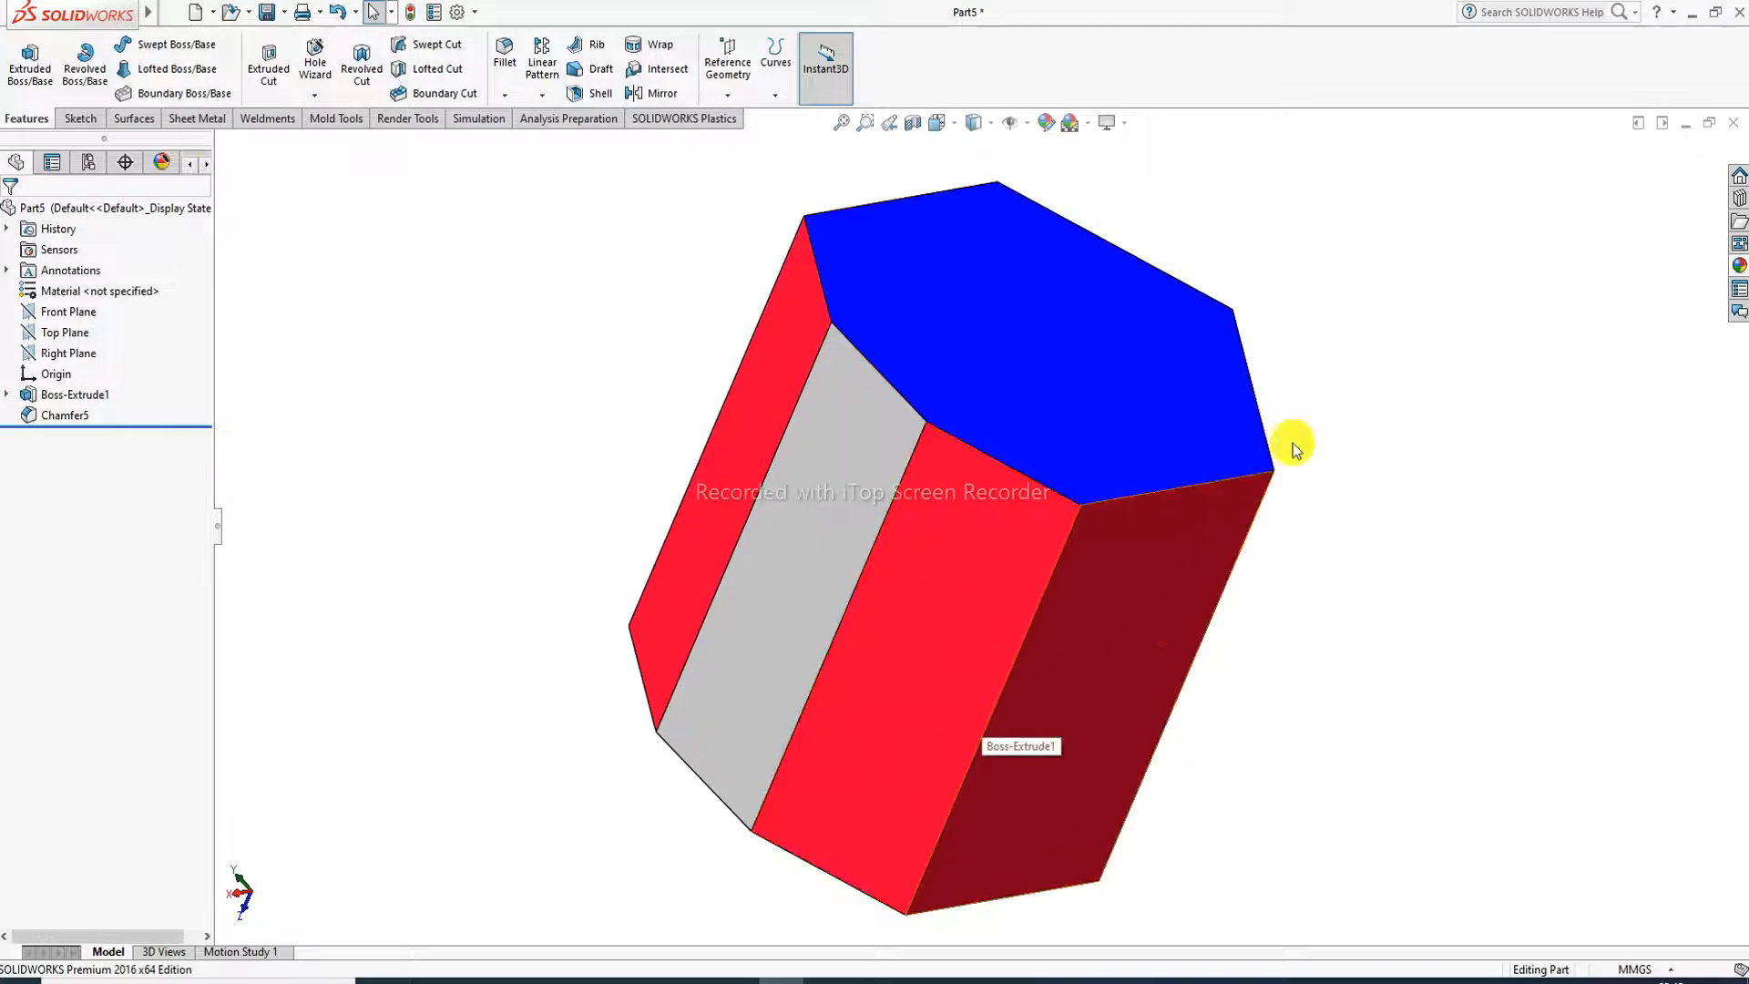